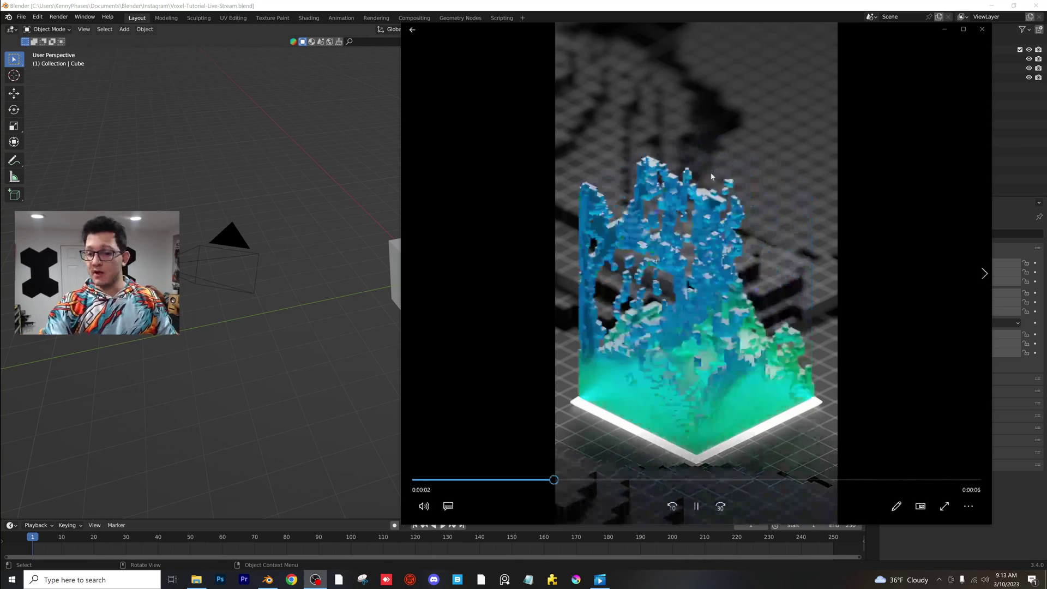
- Close the reference video and delete the default light from the scene
left_click(981, 28)
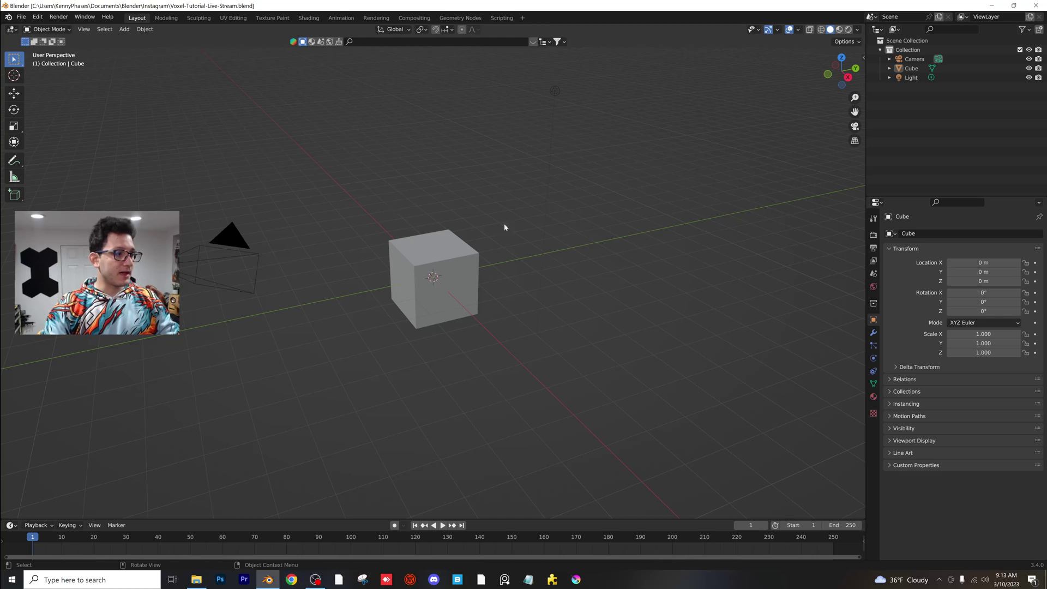
middle_click_drag(484, 254, 471, 218)
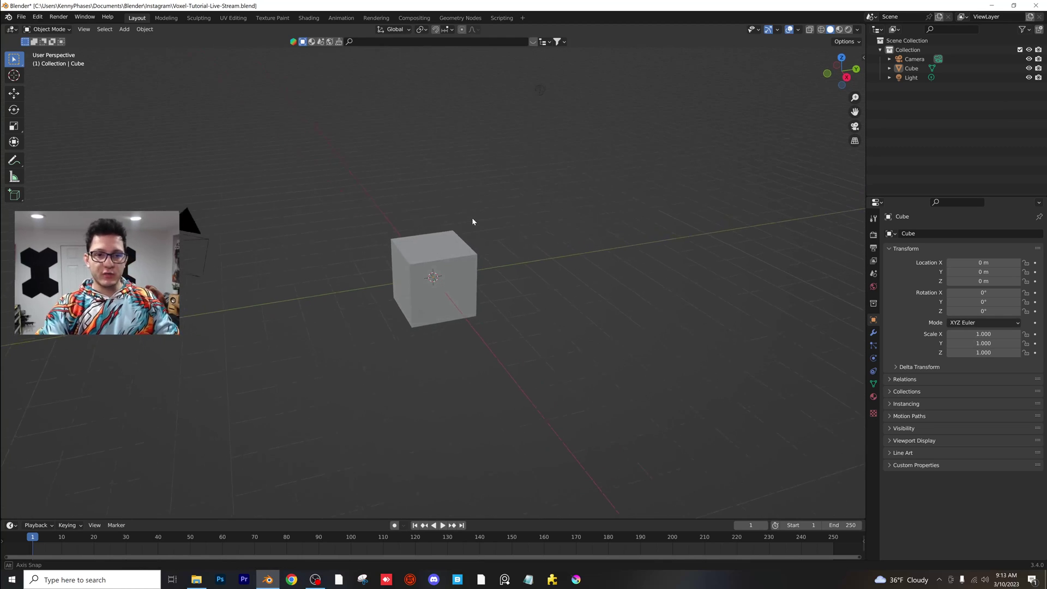
left_click(540, 88)
key("x")
left_click(542, 89)
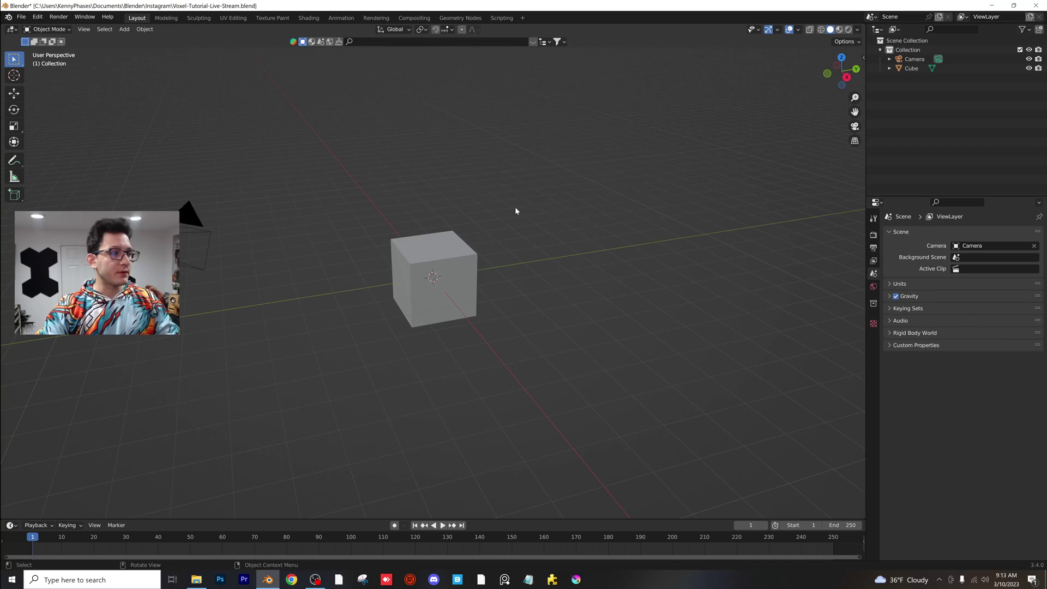
- Apply the Quick Liquid effect to the default cube
left_click(432, 257)
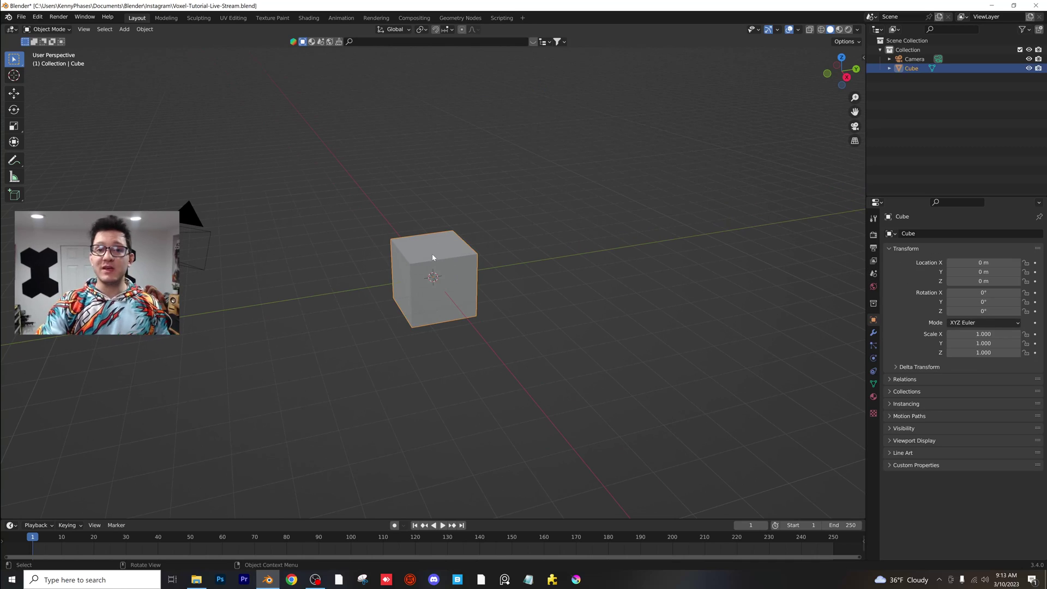
scroll(420, 276, "up", 5)
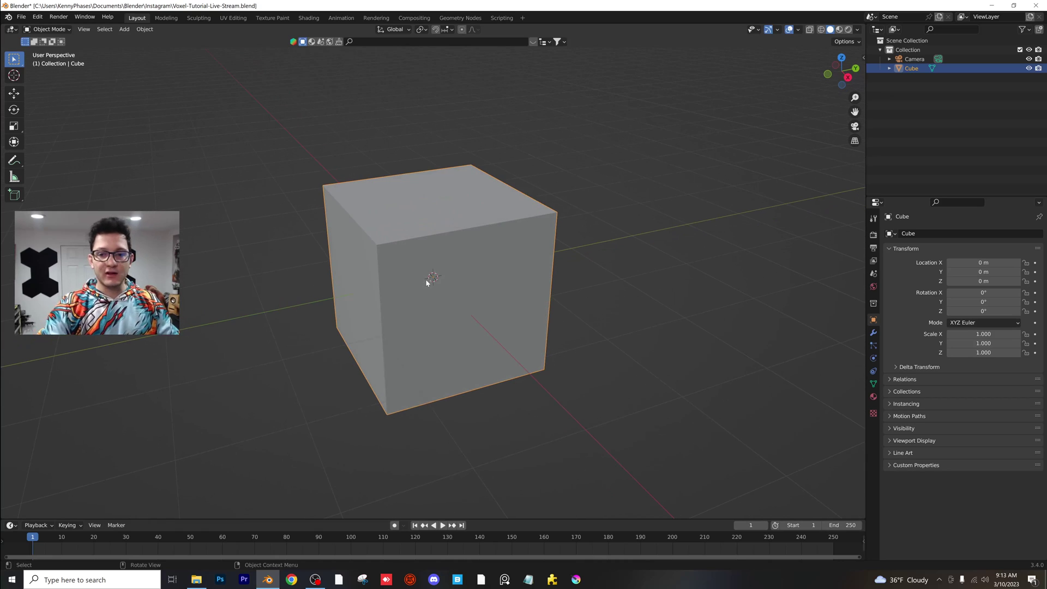
left_click(151, 31)
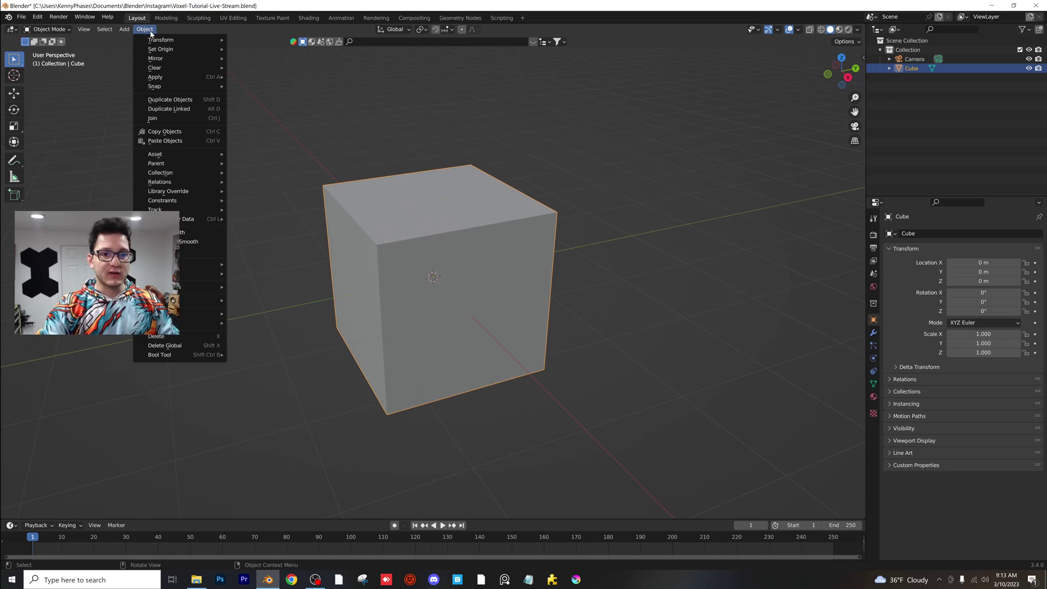
mouse_move(188, 287)
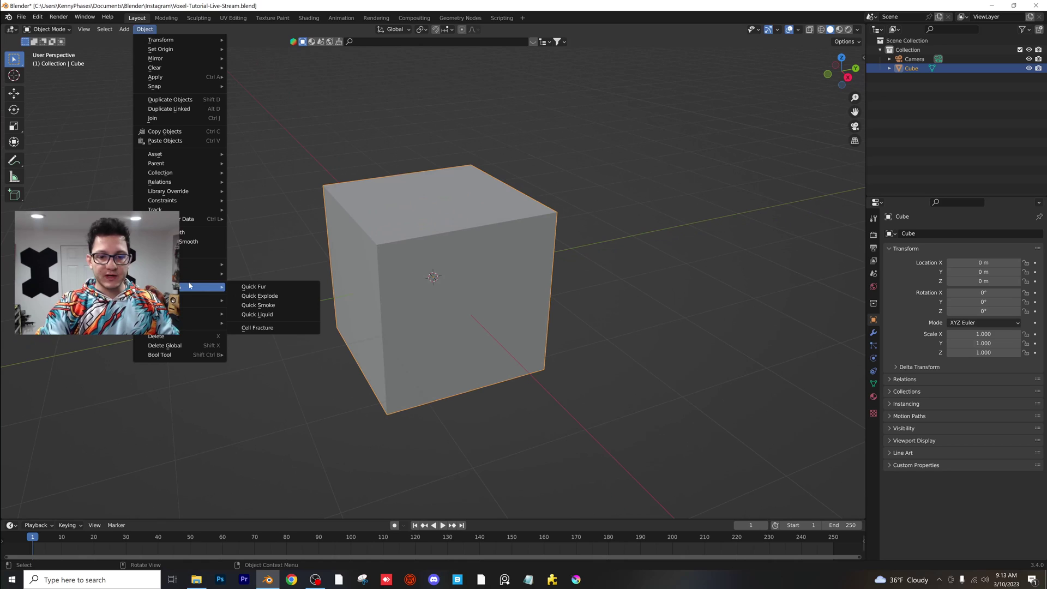
left_click(276, 315)
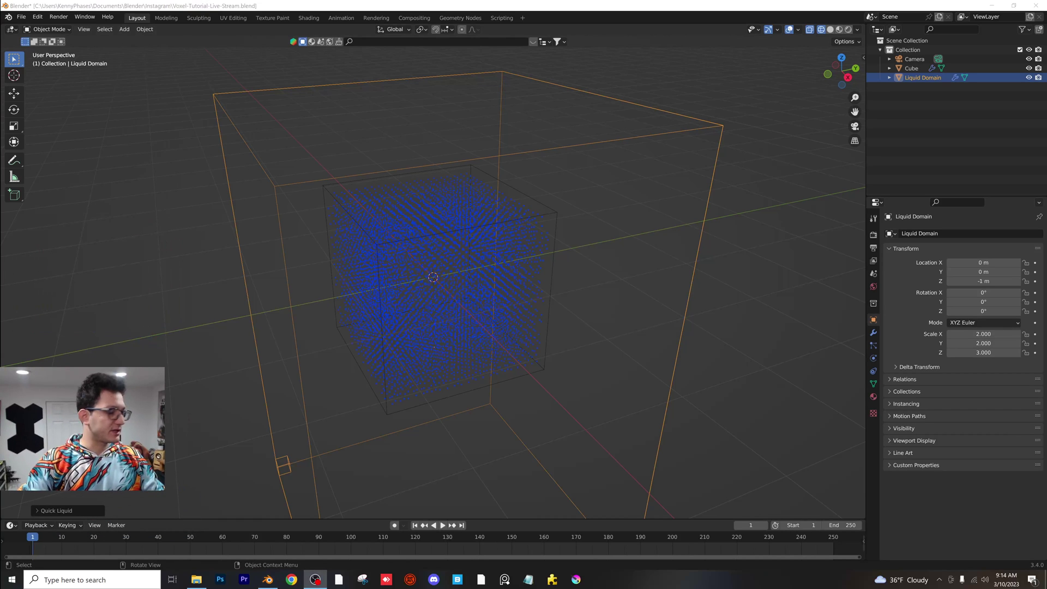
- Play the animation to preview how the liquid particles fall inside the domain
scroll(444, 212, "down", 3)
middle_click_drag(599, 238, 541, 223)
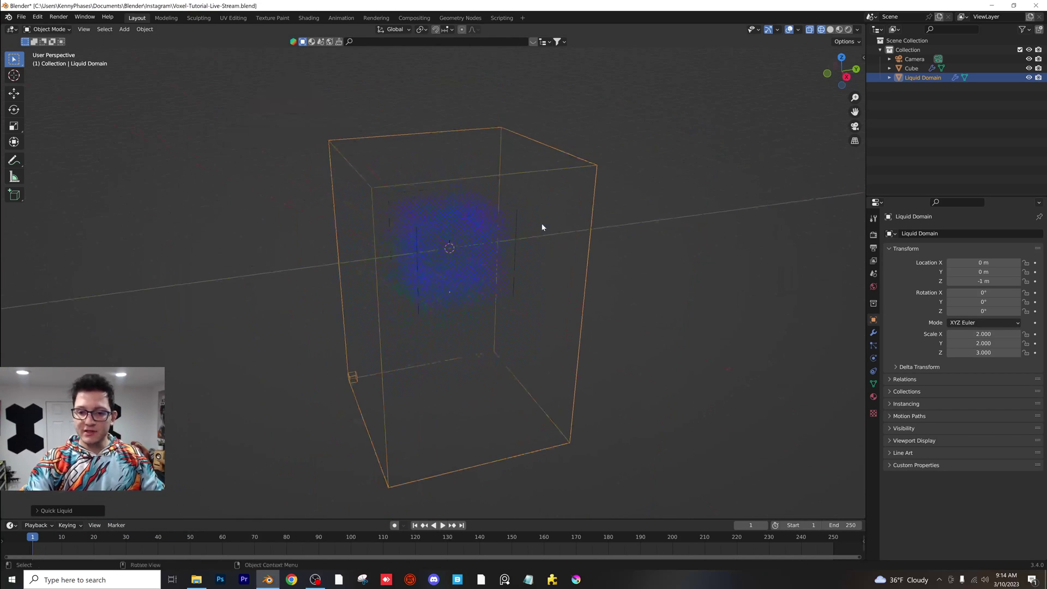
key("space")
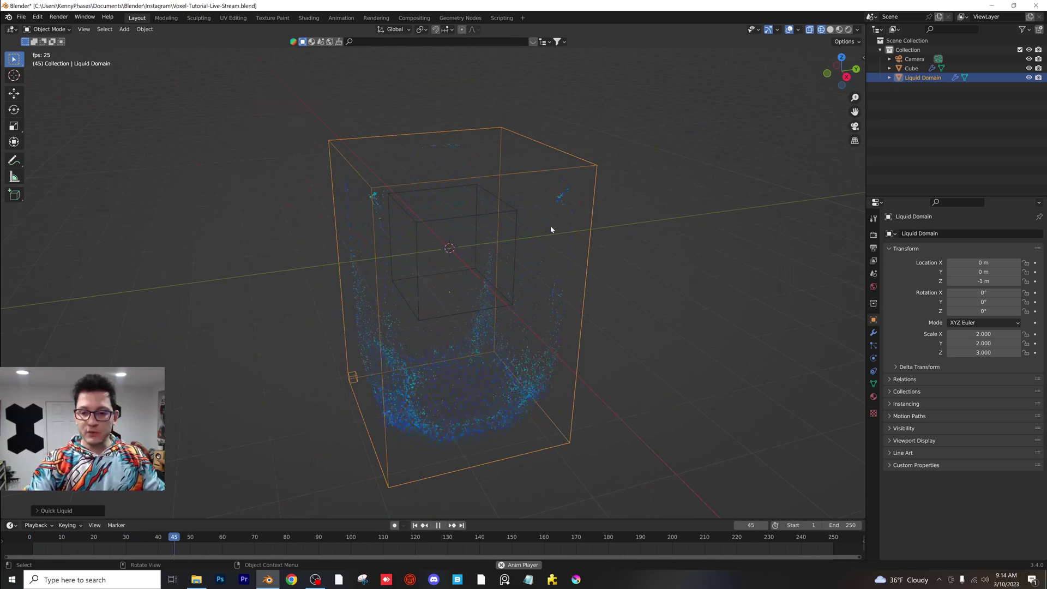
key("space")
mouse_move(627, 299)
middle_mouse_down()
mouse_move(620, 278)
mouse_move(624, 301)
middle_mouse_up()
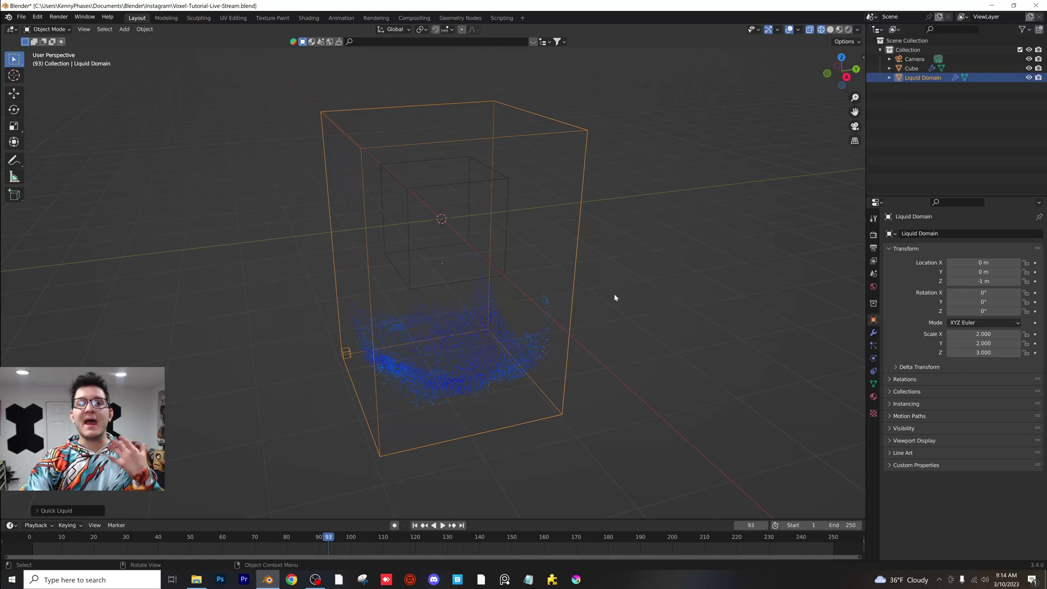
- Create a tutorial-cache folder on the Desktop and set it as the liquid domain's fluid cache directory
left_click(874, 358)
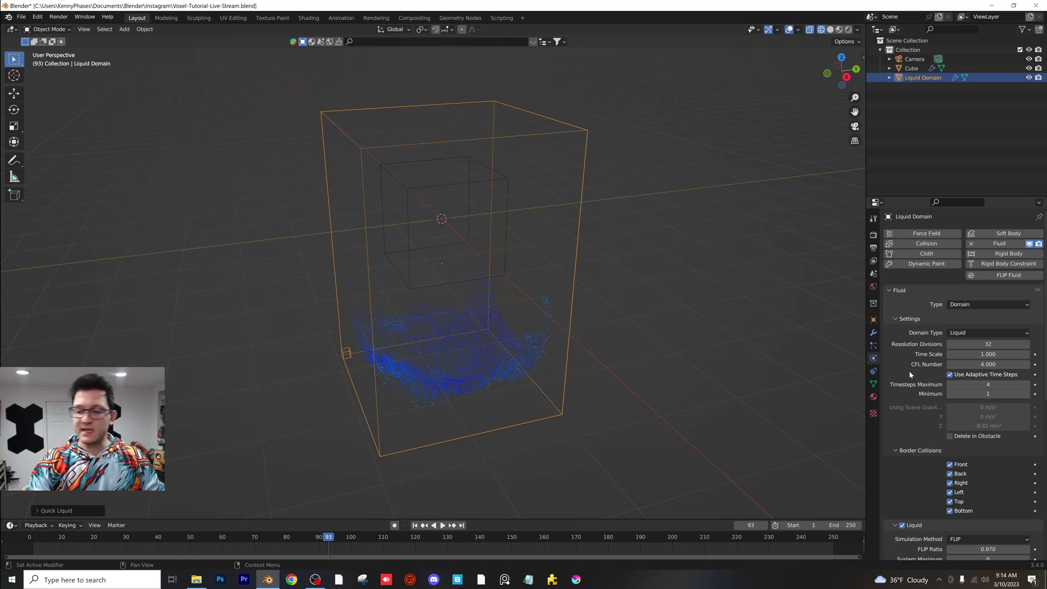
scroll(908, 371, "down", 12)
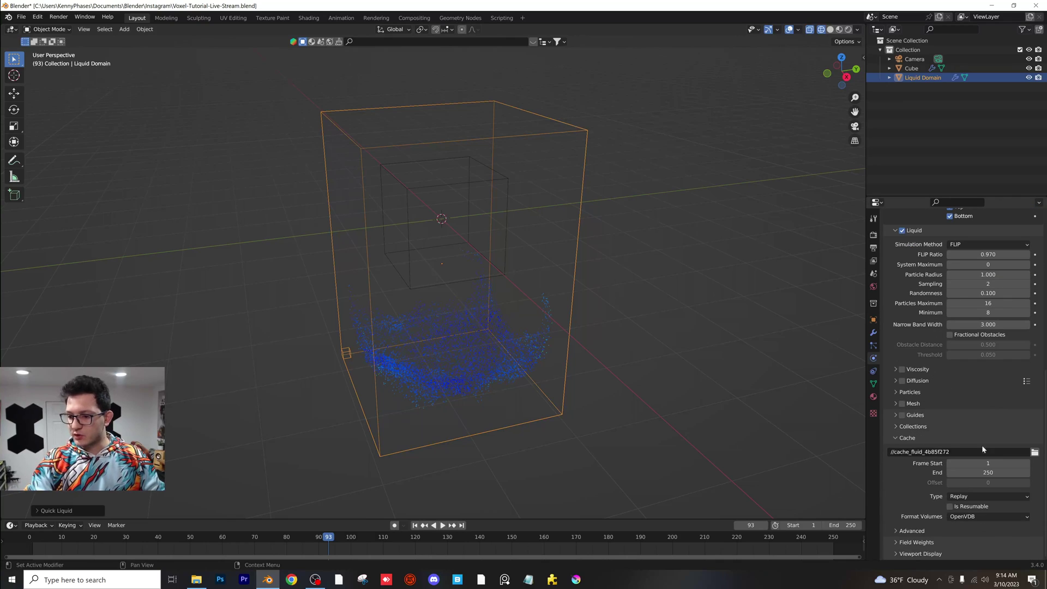
left_click(1034, 451)
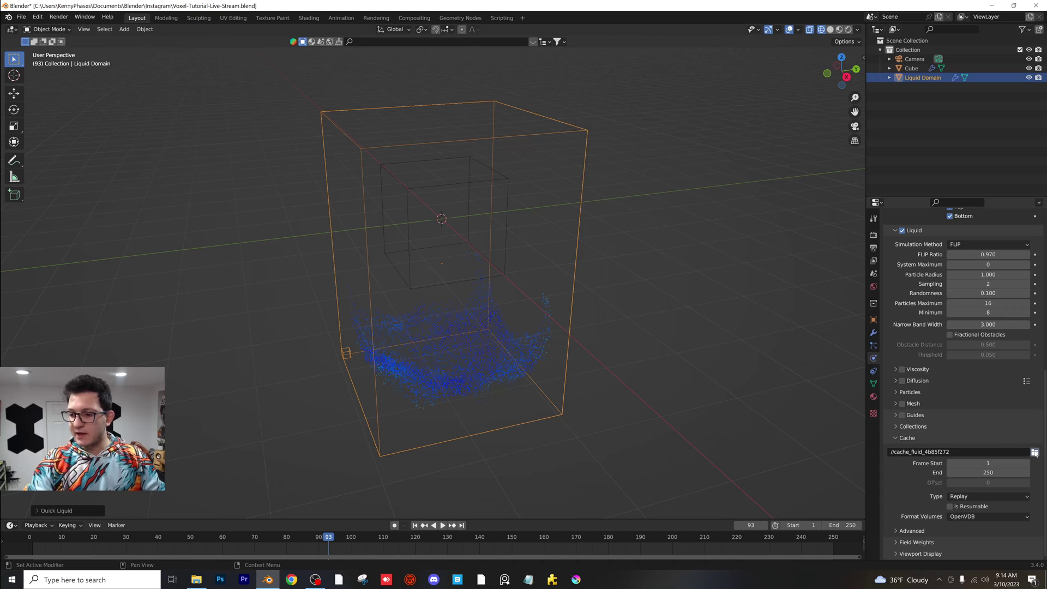
left_click(256, 199)
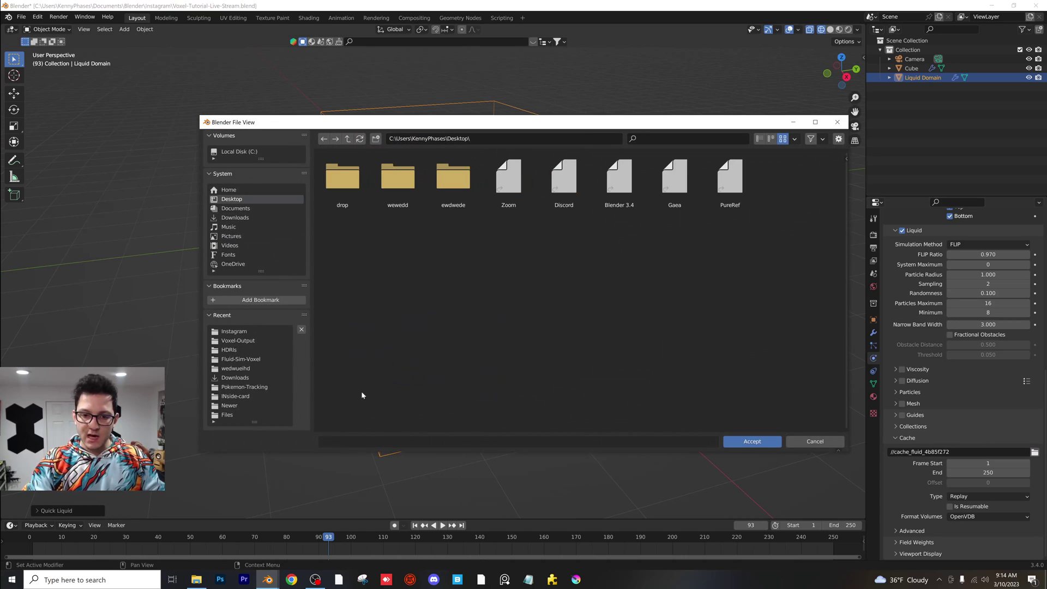
left_click(376, 140)
type("t")
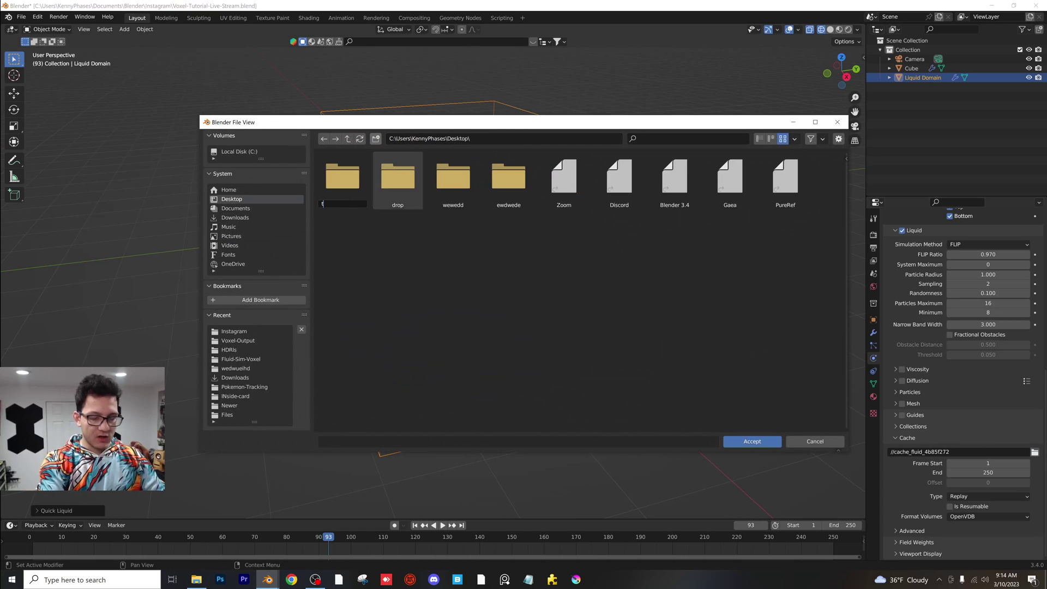
type("utorial-cache")
key("Return")
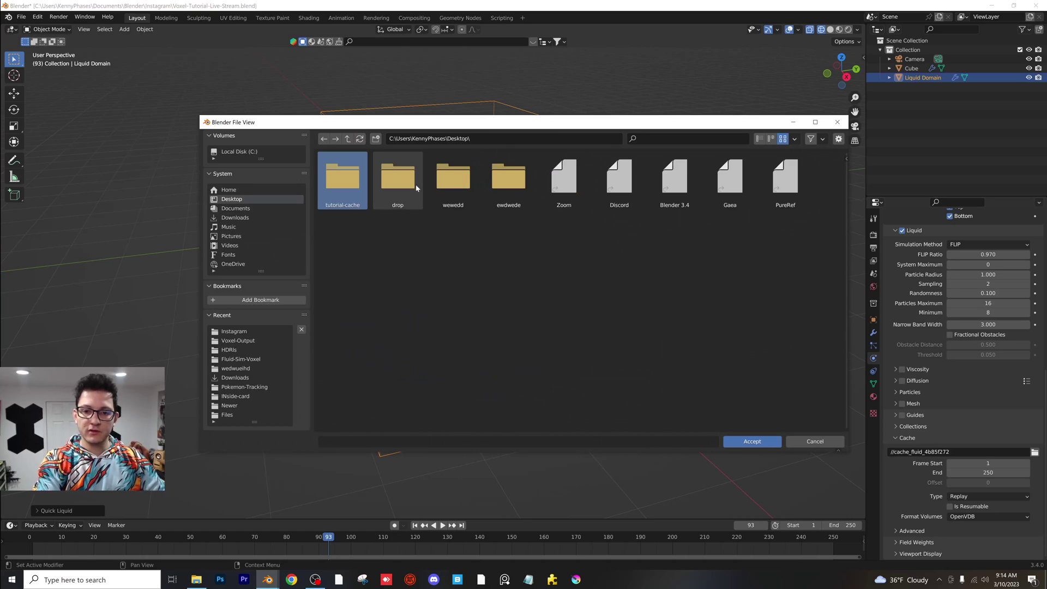
double_click(338, 176)
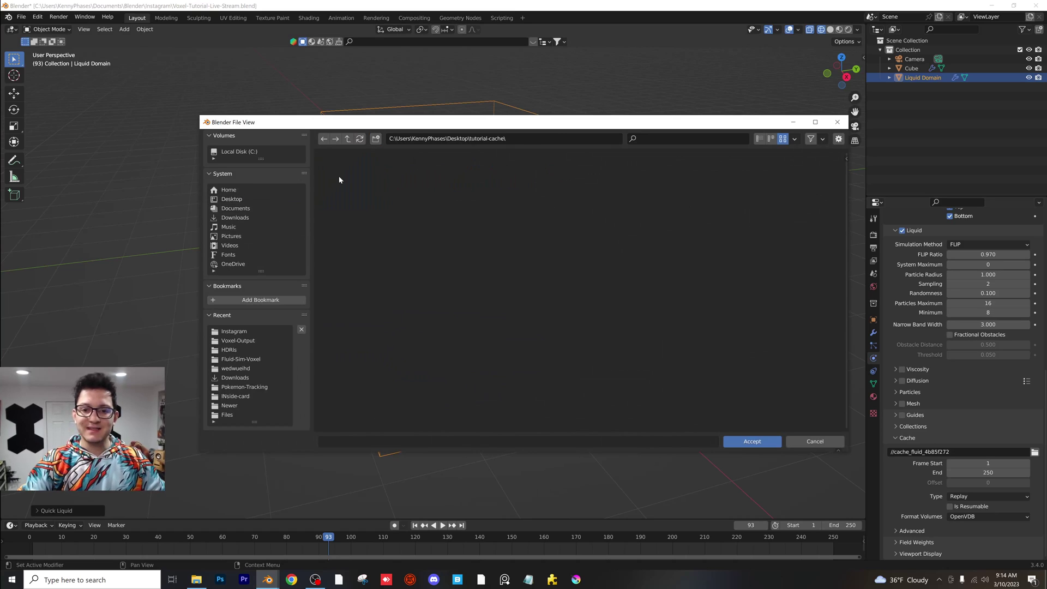
left_click(756, 443)
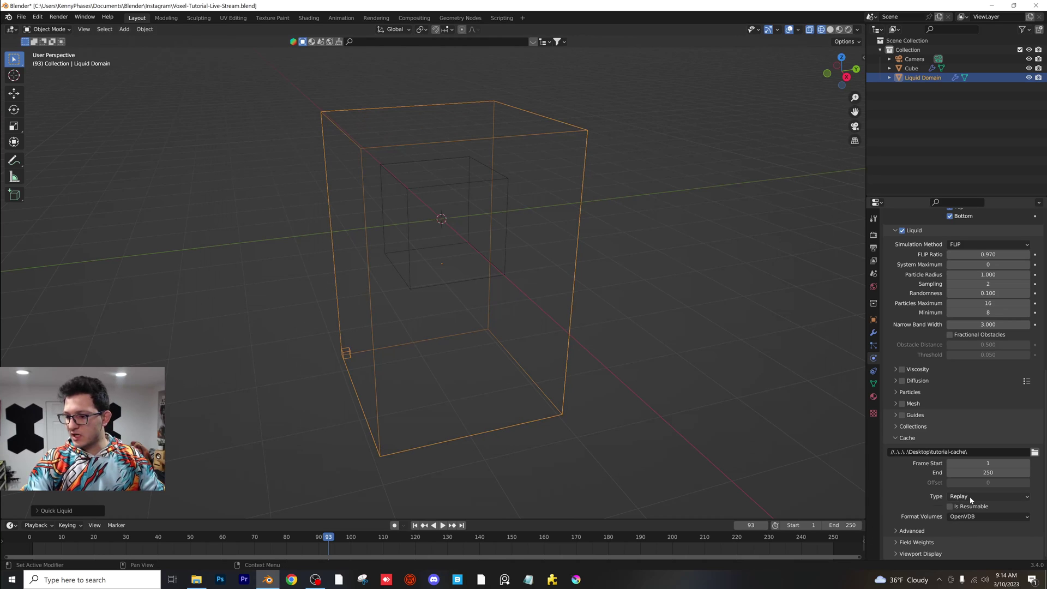
- Set the fluid cache type to All and its end frame to 100
left_click(970, 498)
left_click(976, 525)
type("100")
key("Return")
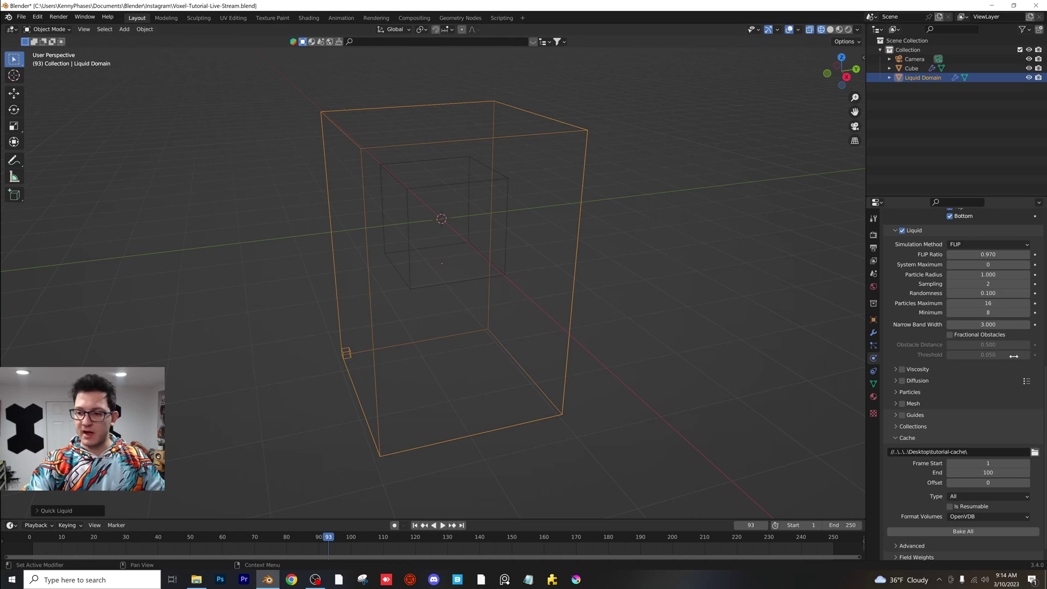
- Enable Mesh generation for the liquid domain and bake the whole simulation
left_click(902, 404)
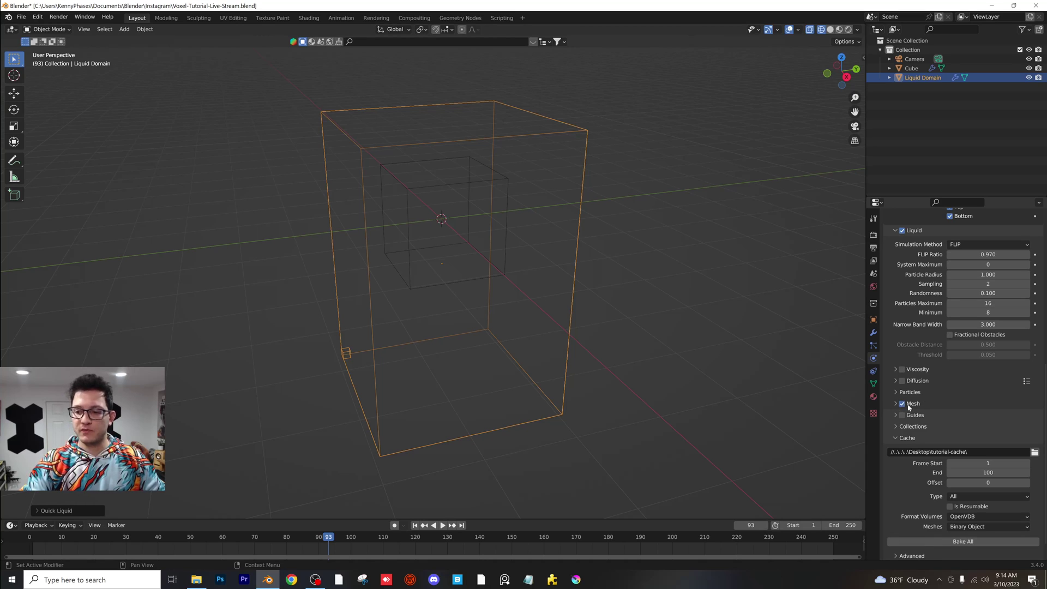
scroll(931, 424, "down", 2)
left_click(983, 518)
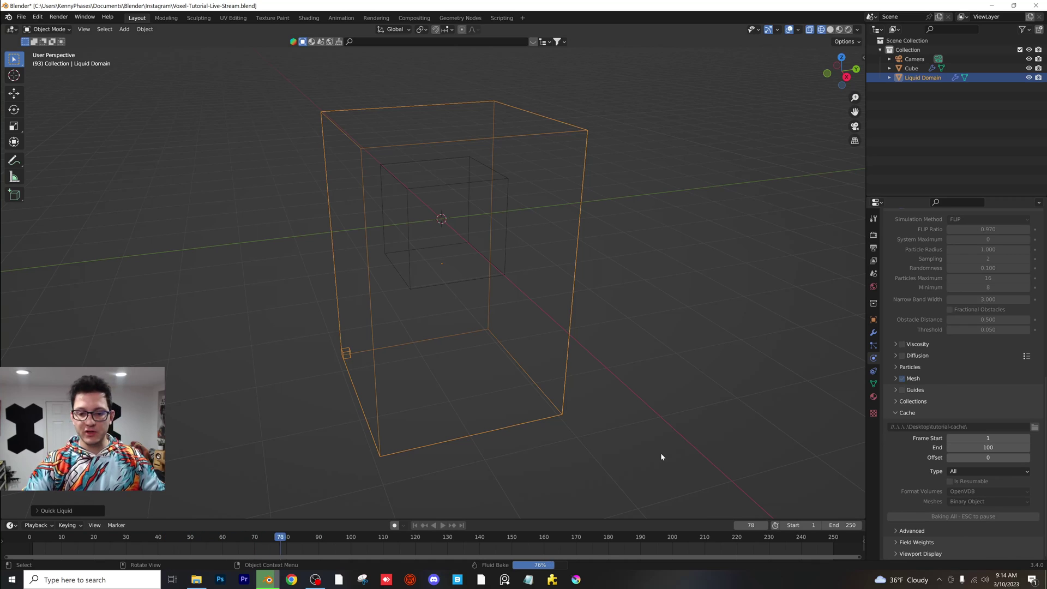
- Play the baked liquid mesh from the start and scrub back through its splash frames
left_click(30, 539)
key("space")
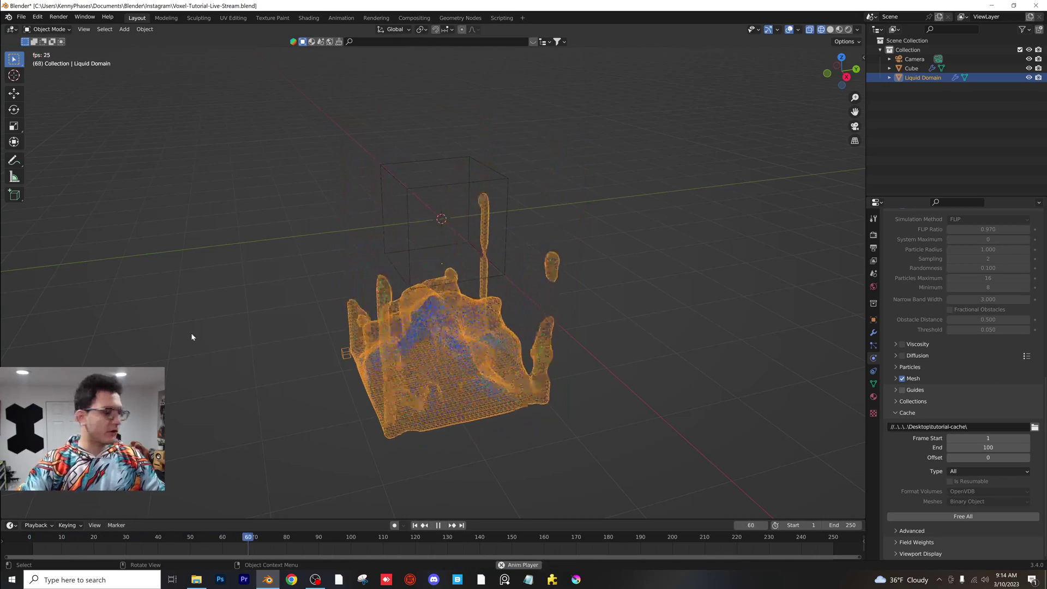
key("space")
left_click(354, 538)
left_click_drag(354, 539, 140, 541)
- Extend the fluid cache to end at frame 259, free the existing bake and bake everything again
left_click(987, 447)
type("2")
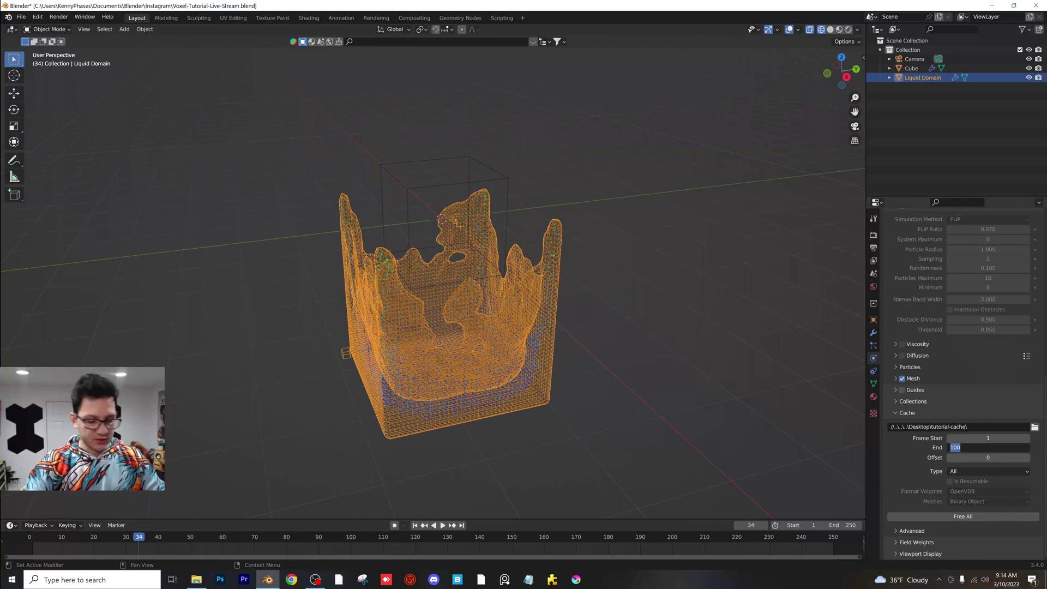
type("59")
key("Return")
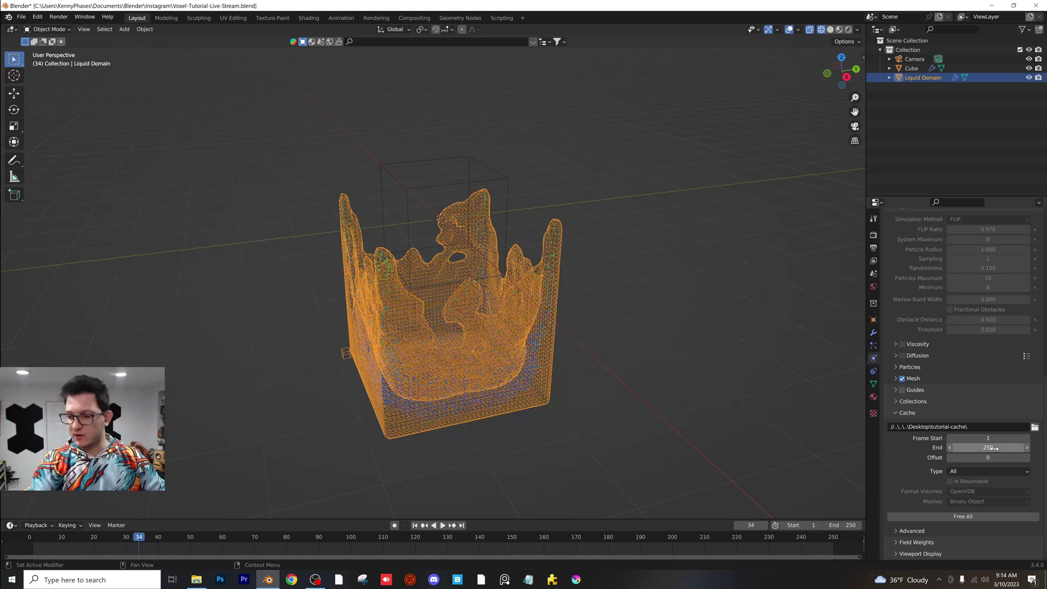
left_click(961, 517)
left_click(961, 518)
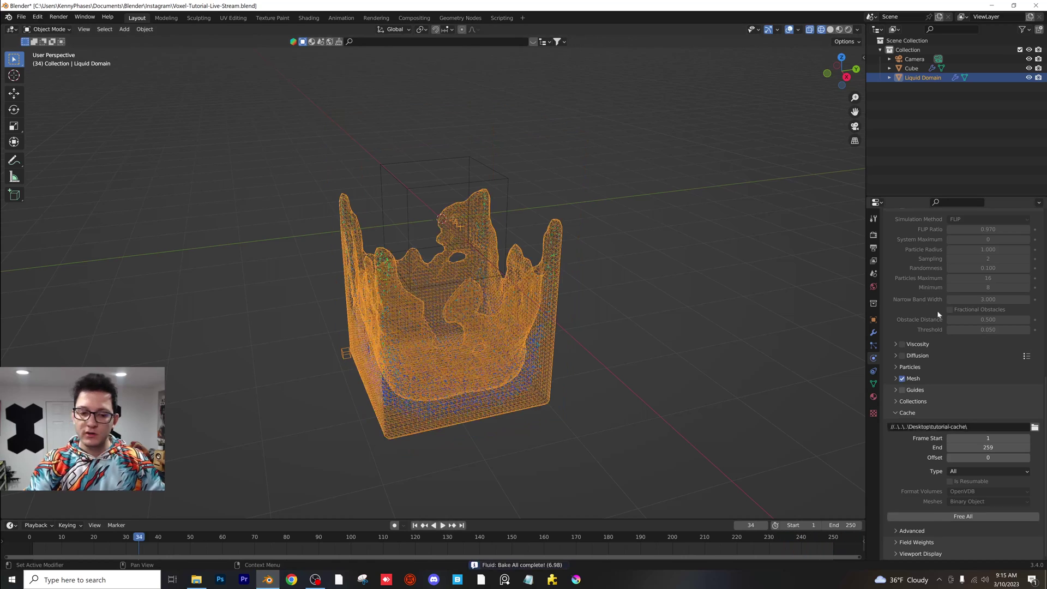
- Deselect the liquid domain and view the scene through the camera in solid shading
scroll(961, 312, "up", 3)
scroll(960, 308, "up", 10)
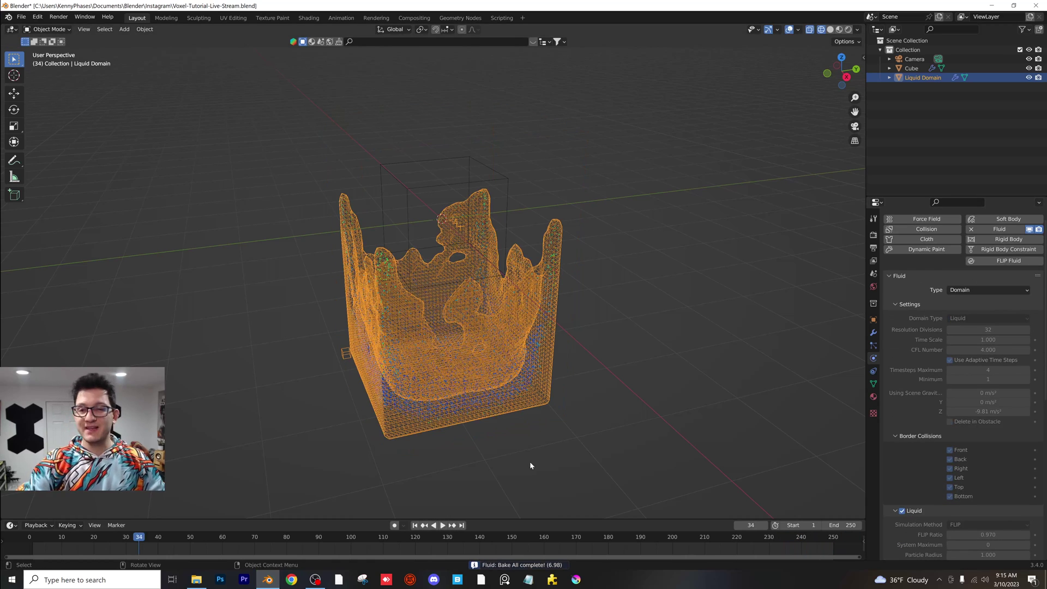
left_click(254, 311)
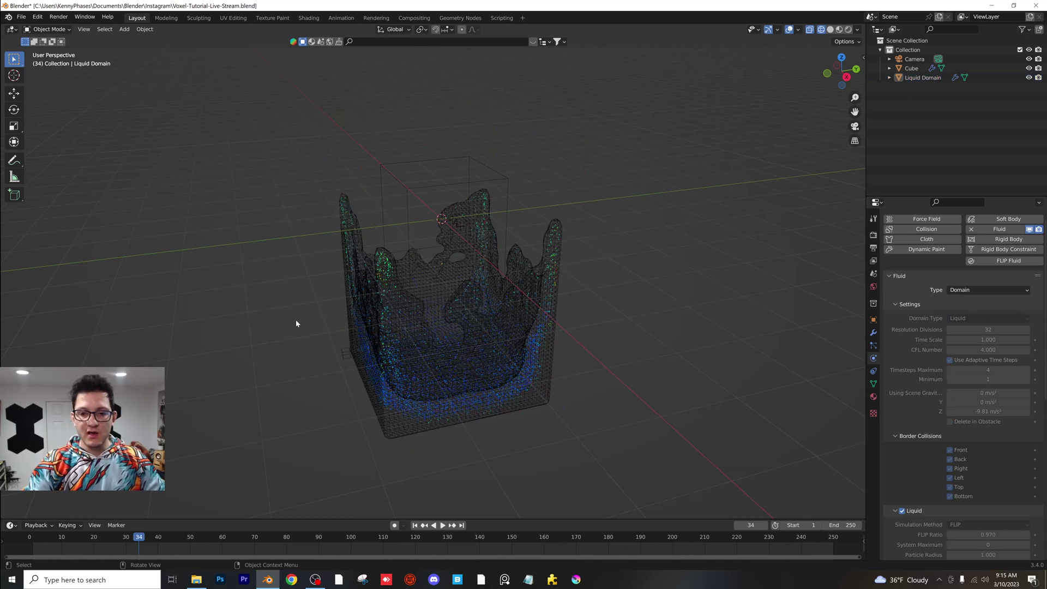
key("KP_0")
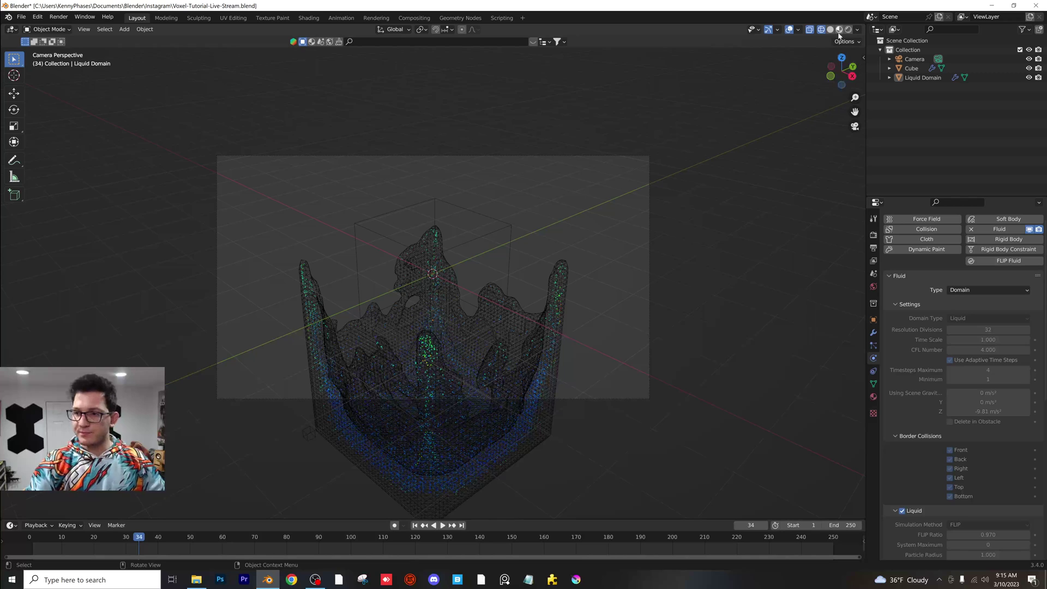
left_click(833, 30)
scroll(638, 213, "down", 1)
middle_click_drag(628, 245, 626, 213, "shift")
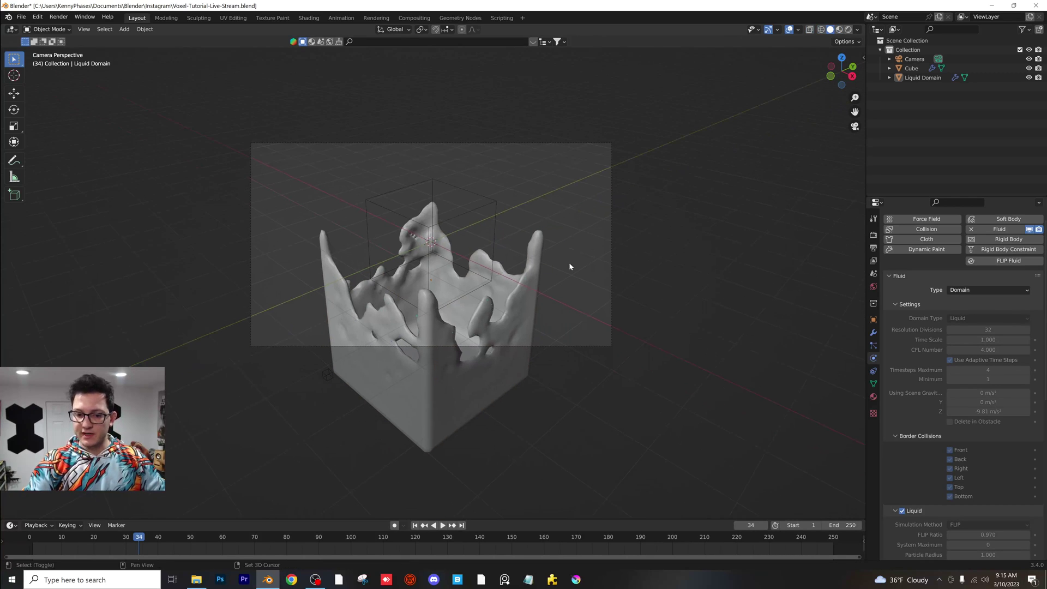
- Play the liquid animation from the first frame in camera view and stop it mid-splash at frame 44
left_click(30, 539)
key("space")
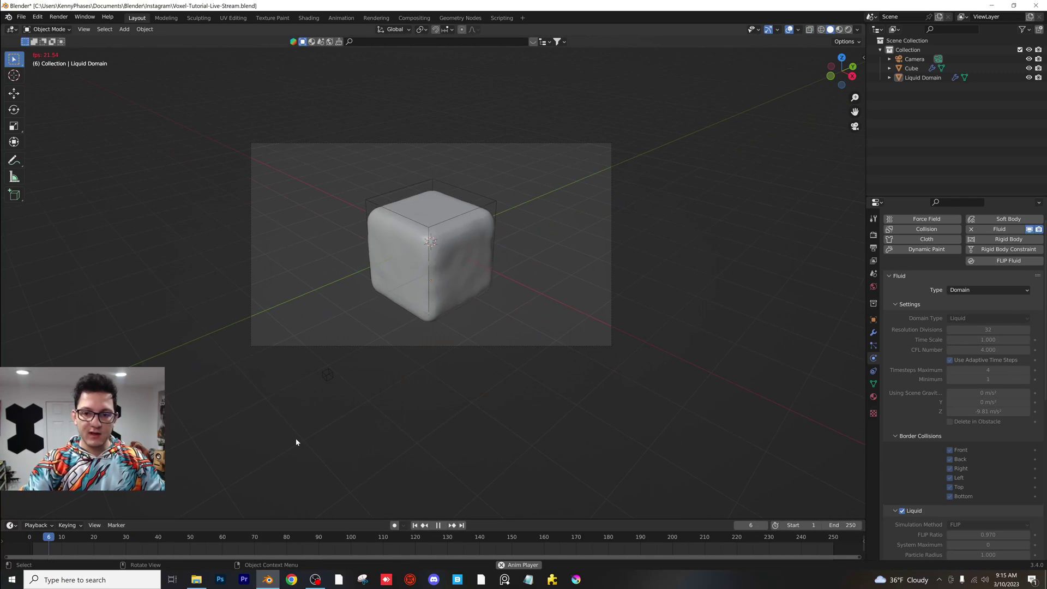
key("space")
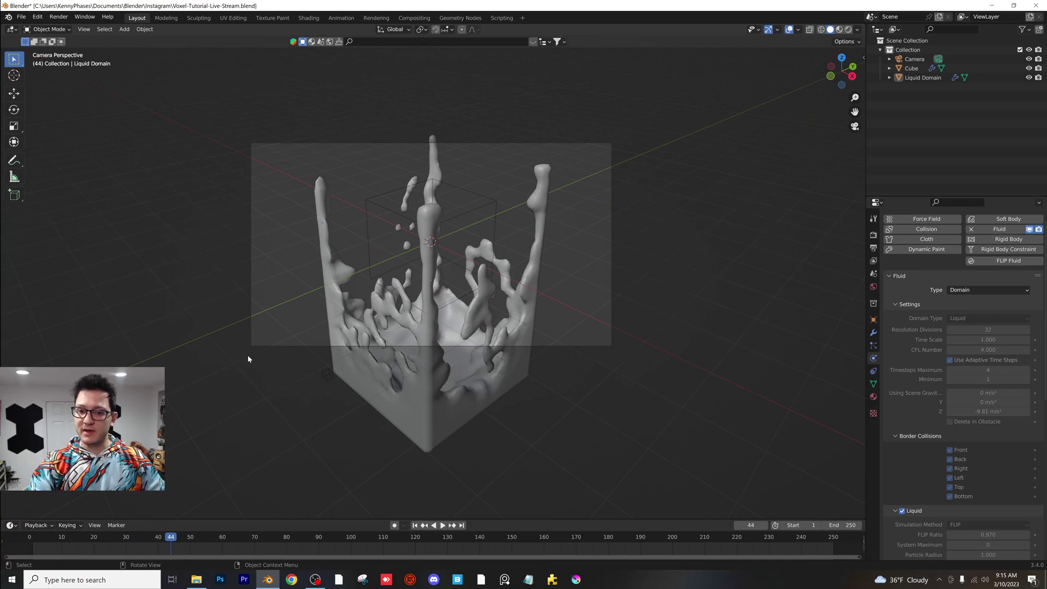
- Save the project and set the render resolution to 1080 by 1920 pixels
key("ctrl+s")
left_click(873, 247)
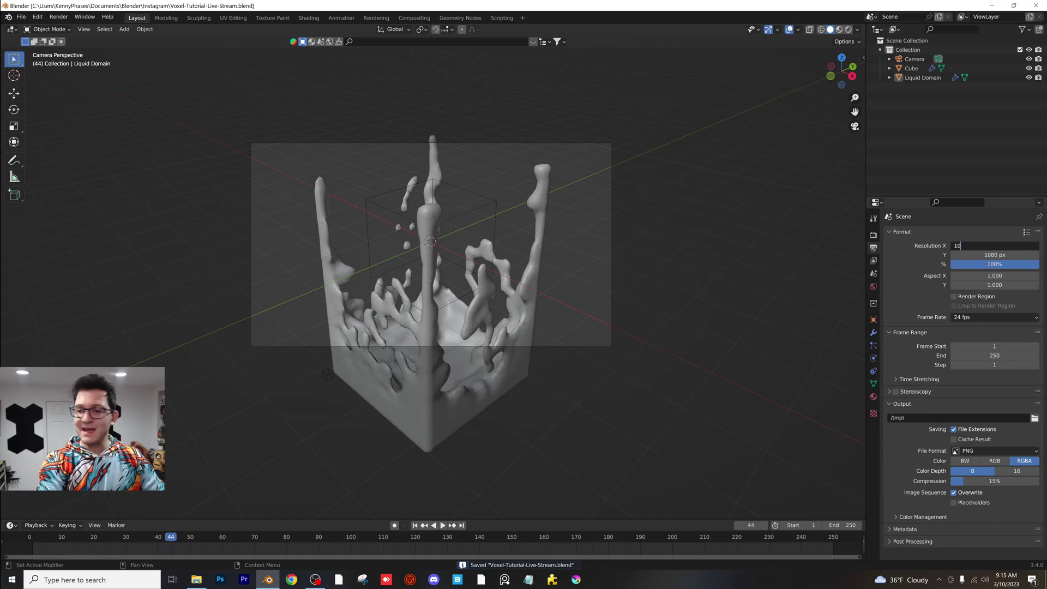
type("80")
key("Tab")
type("1920")
key("Return")
- Make the camera orthographic and set its orthographic scale to 11.414 to frame the liquid
left_click(914, 59)
left_click(873, 357)
left_click(964, 262)
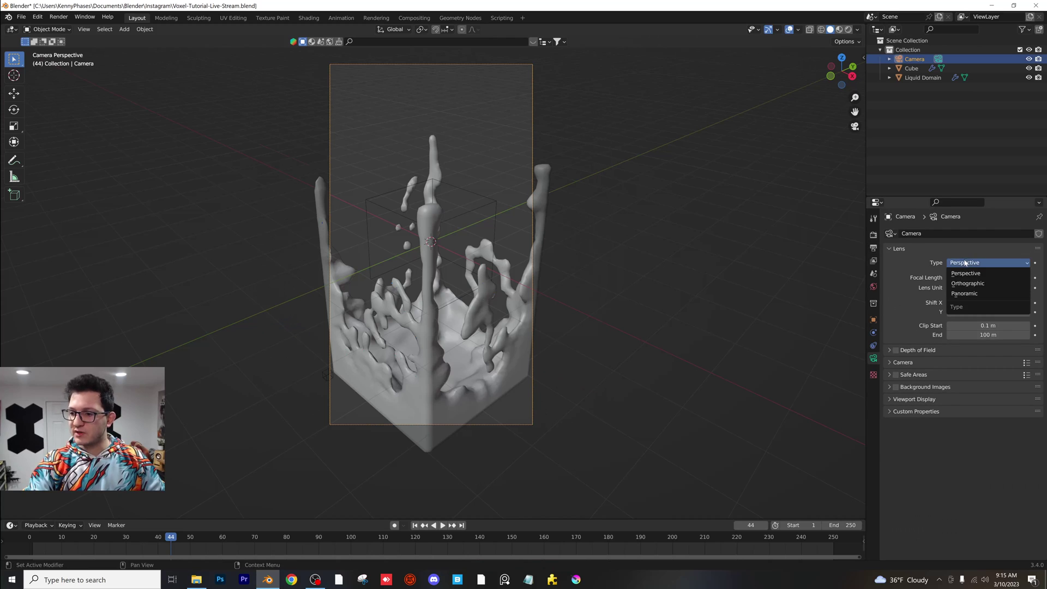
left_click(979, 284)
left_click_drag(970, 277, 983, 277)
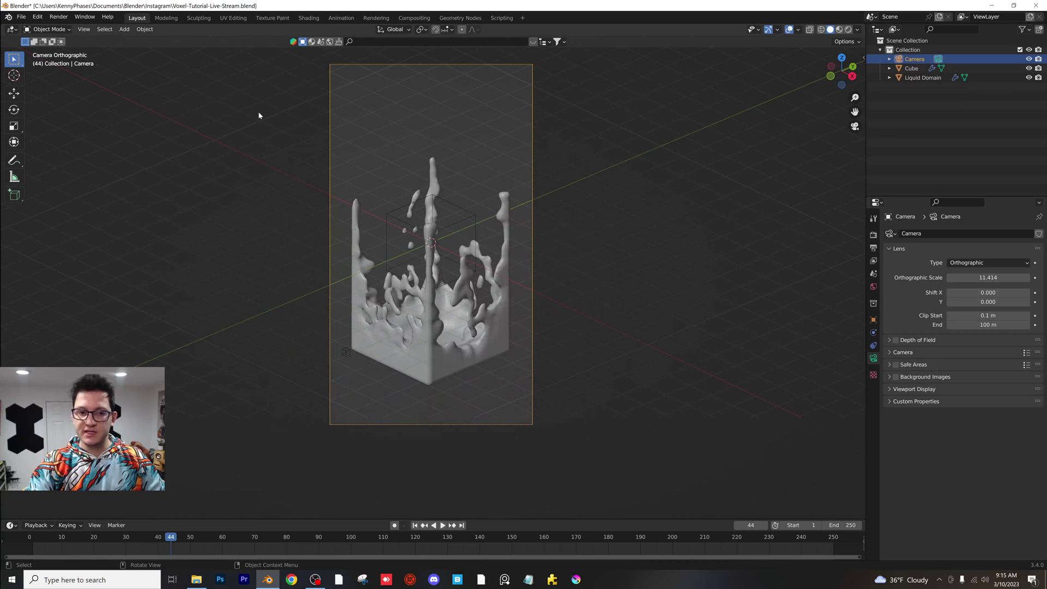
- Add a mesh plane and scale it up into a wide floor around the liquid
left_click(125, 29)
mouse_move(140, 39)
left_click(218, 40)
scroll(599, 261, "down", 2)
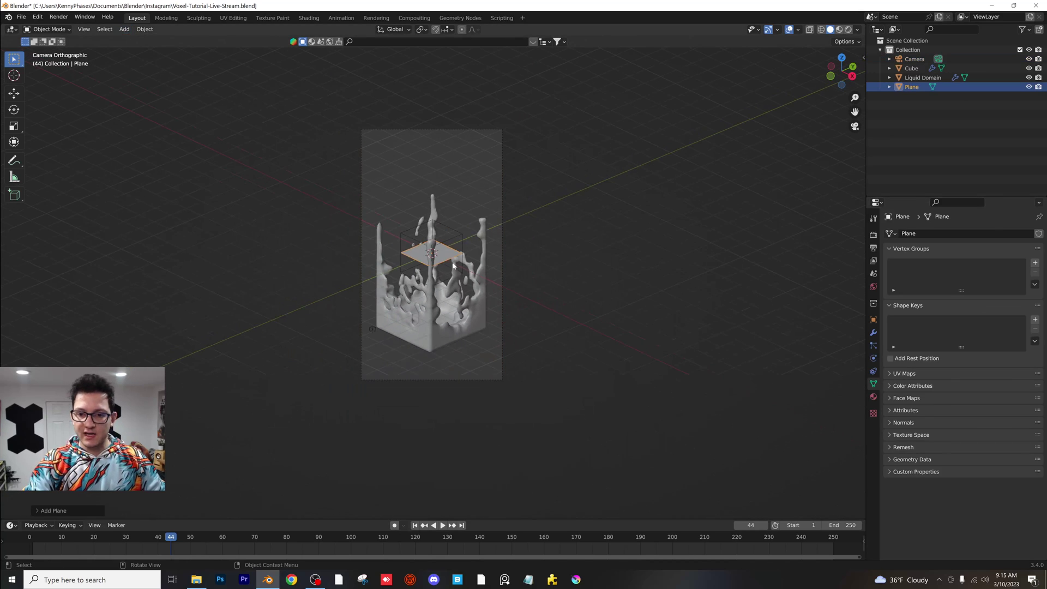
key("s")
left_click(714, 265)
- Lower the plane along Z to the base of the liquid and enlarge it until it fills the whole camera frame
key("g")
key("z")
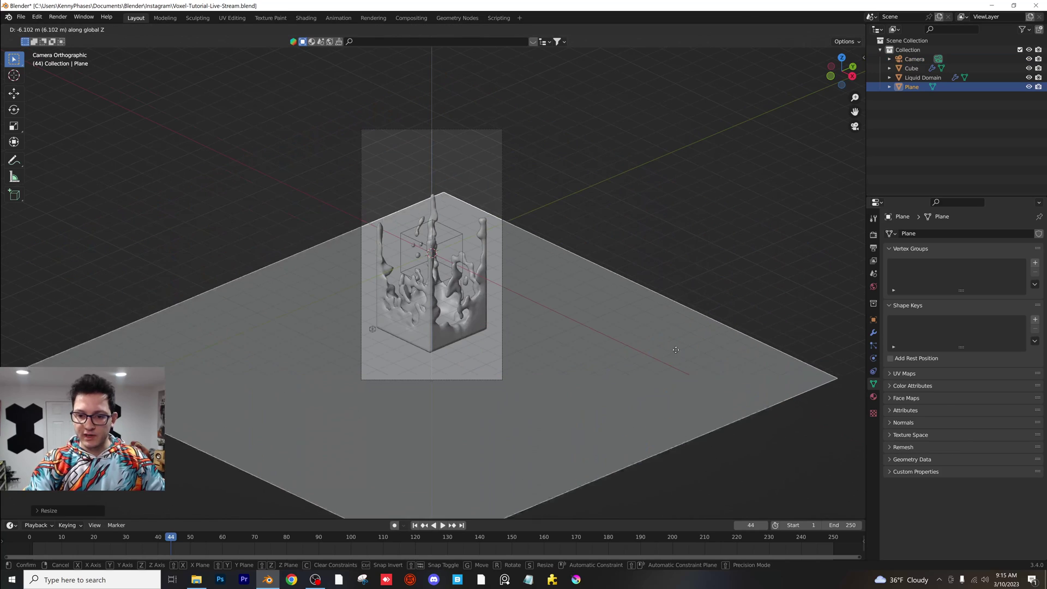
left_click(564, 287)
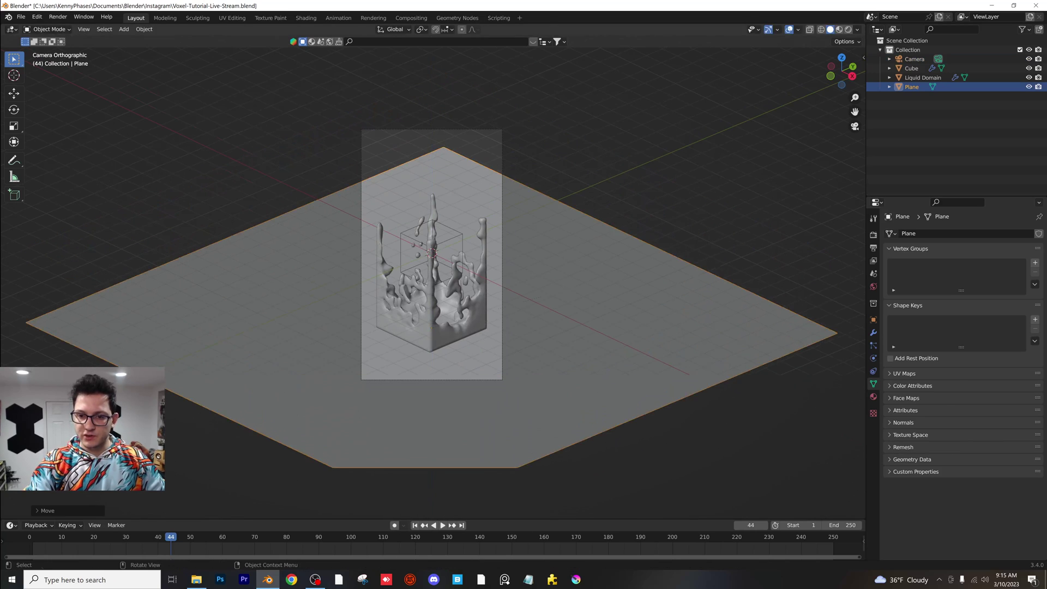
key("s")
left_click(605, 282)
scroll(493, 252, "up", 3)
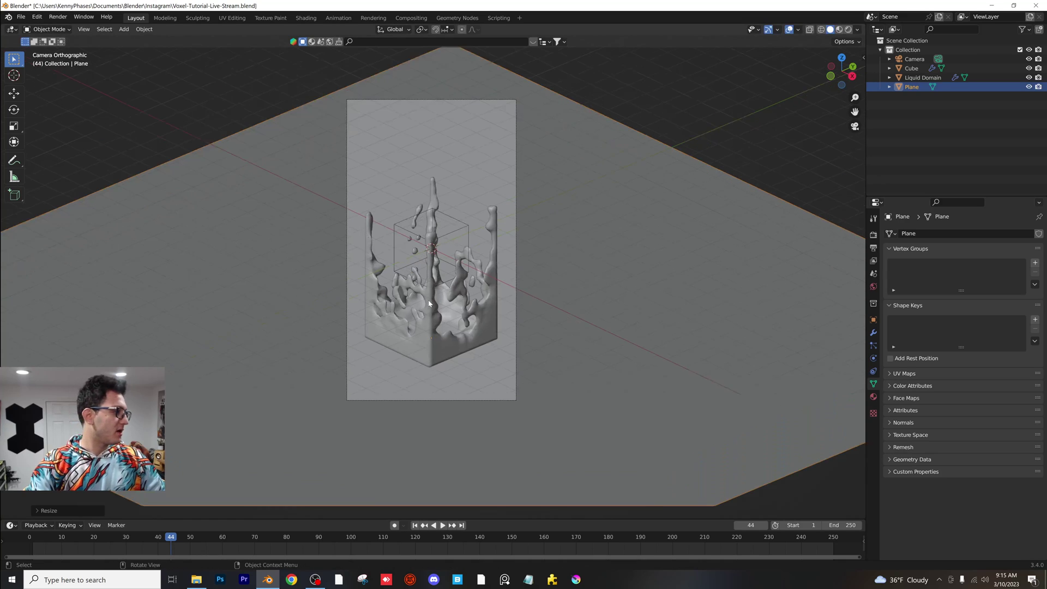
scroll(523, 278, "up", 2)
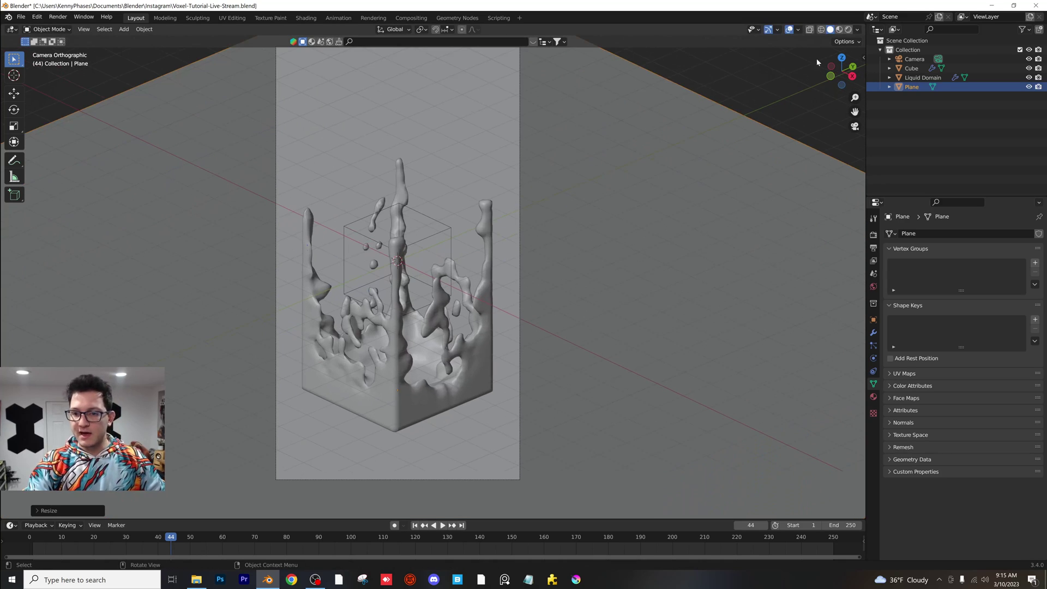
- Show the viewport in rendered shading and set the render engine to Cycles with GPU Compute as the device
left_click(848, 29)
left_click(872, 234)
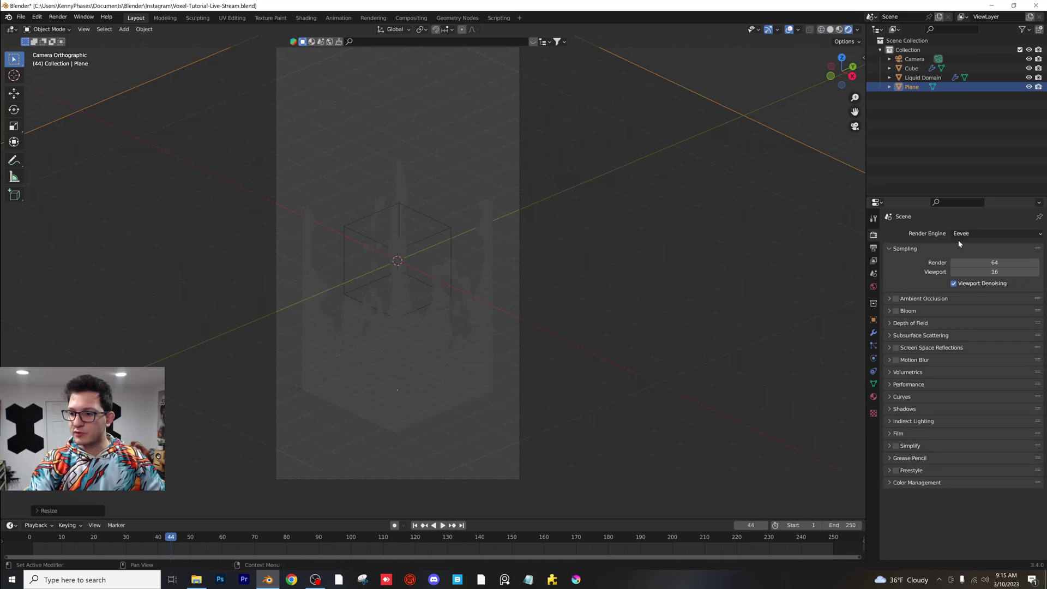
left_click(995, 234)
left_click(974, 264)
left_click(996, 256)
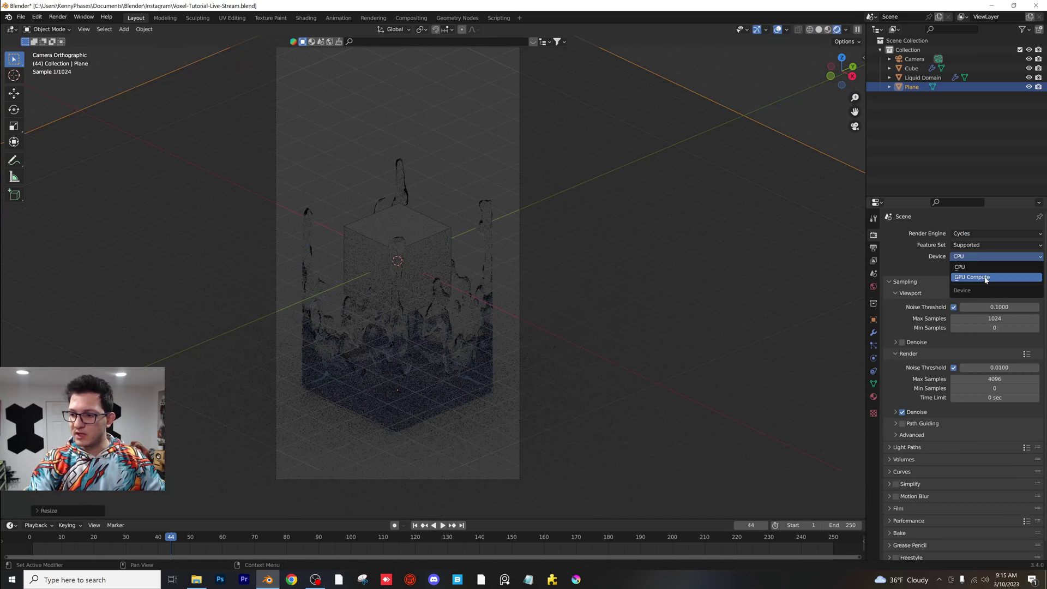
left_click(986, 267)
- Set the world background color to white
left_click(873, 286)
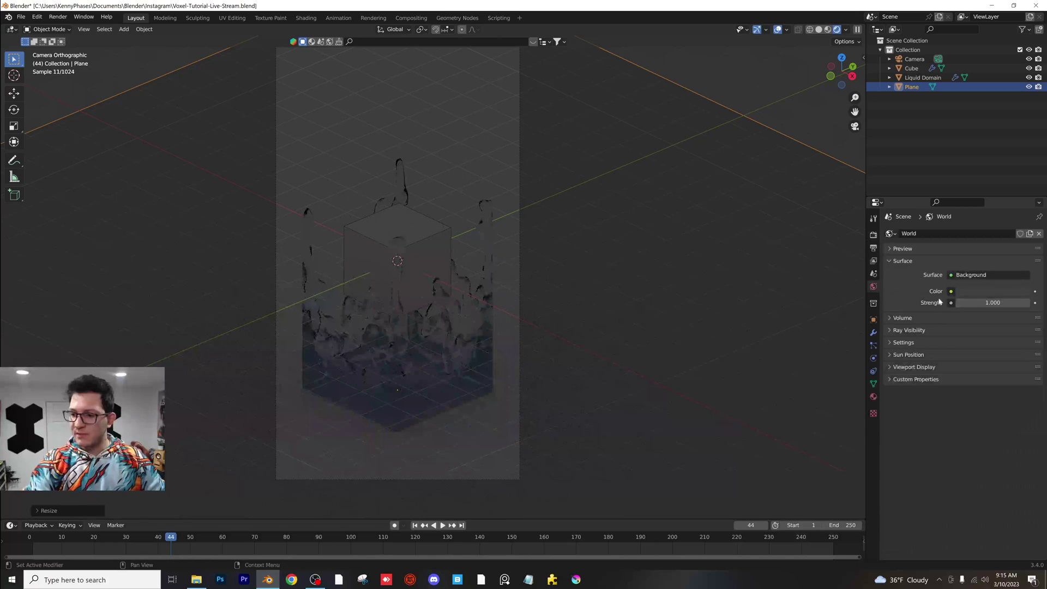
left_click(976, 291)
left_click_drag(1022, 193, 1023, 158)
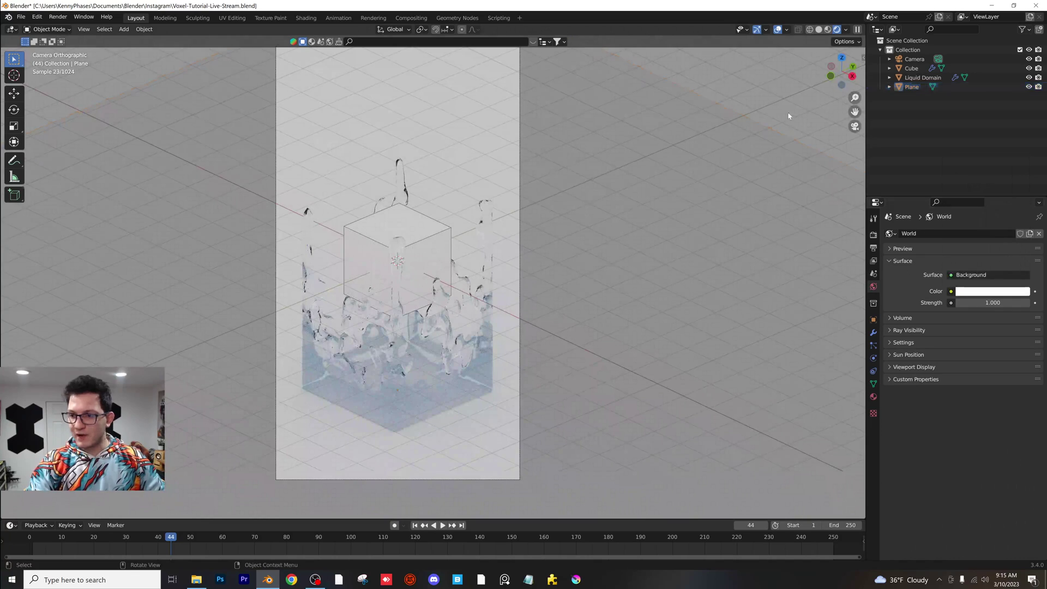
- Give the plane a new material with a near-black base color, Value about 0.015
left_click(873, 397)
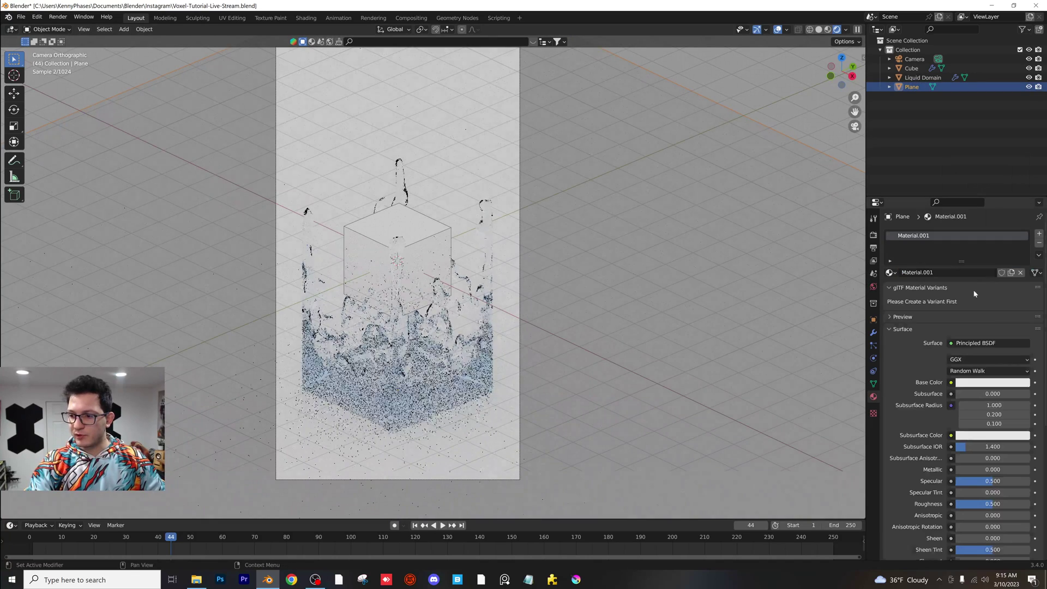
left_click(992, 382)
left_click_drag(1025, 284, 1023, 320)
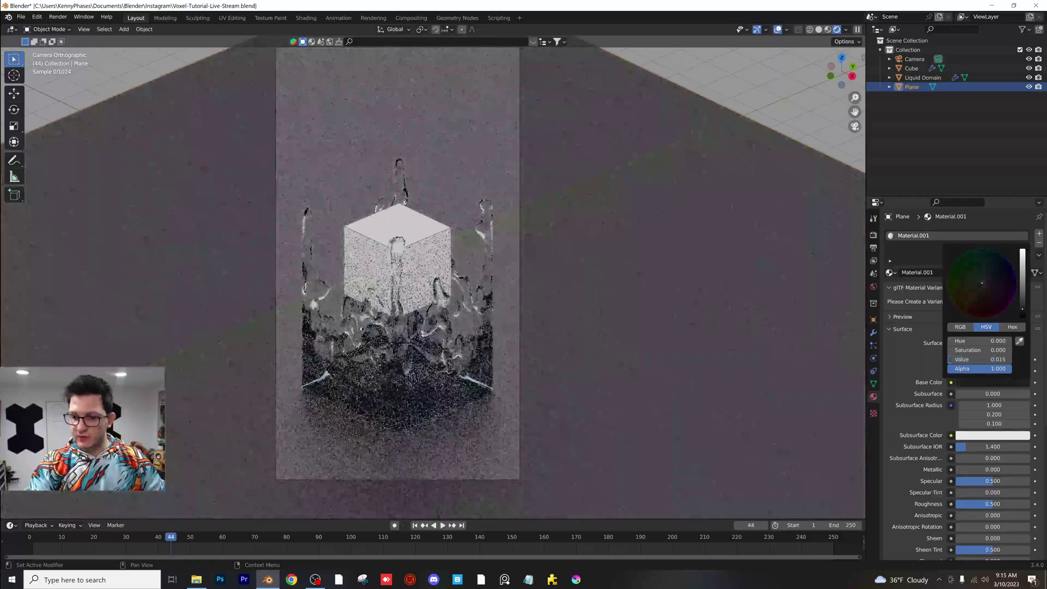
- Tint the liquid domain's Glass BSDF material light cyan-blue
left_click(405, 369)
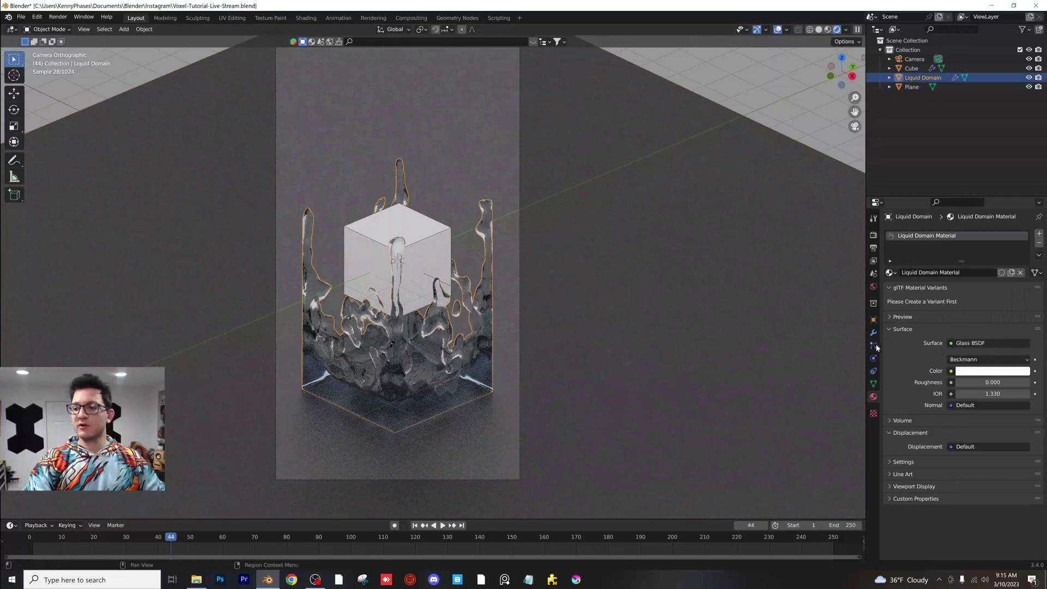
left_click(992, 371)
left_click(982, 273)
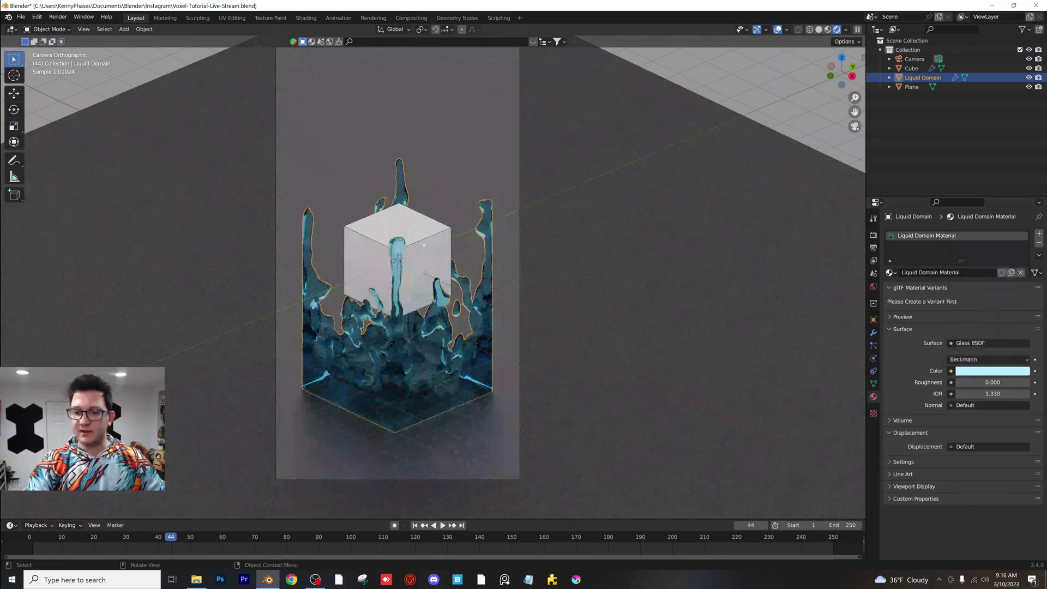
- Hide the cube in both the viewport and the render, and save the project
left_click(1029, 68)
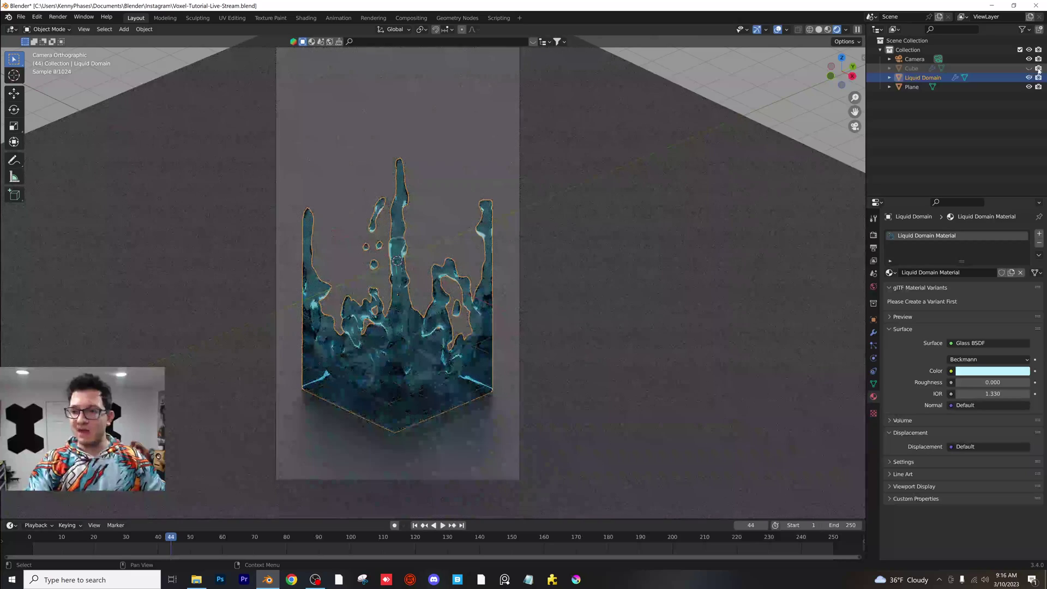
scroll(374, 309, "up", 1)
middle_click_drag(373, 309, 398, 273, "shift")
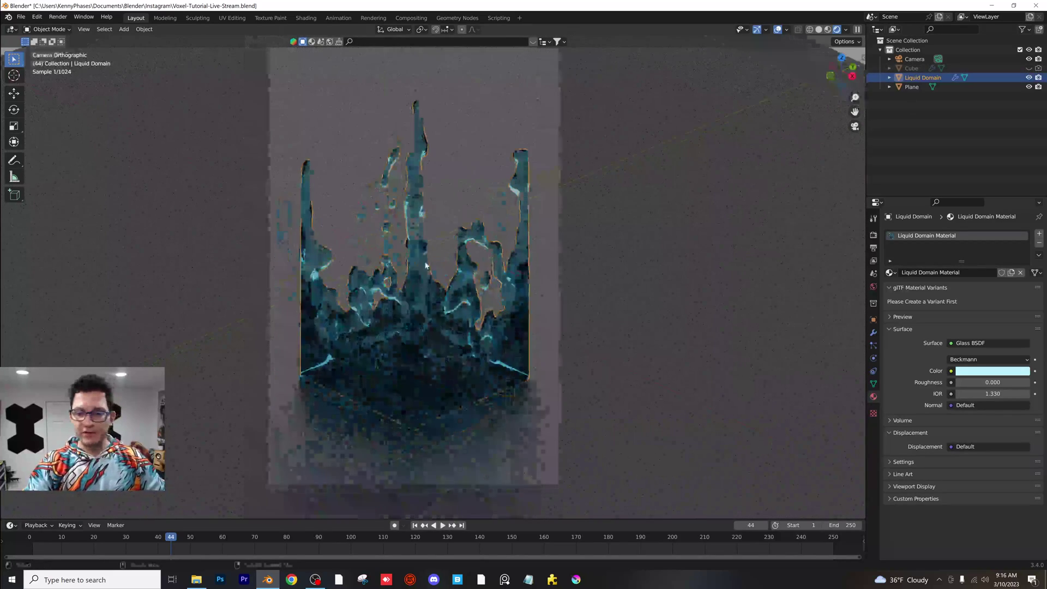
key("ctrl+s")
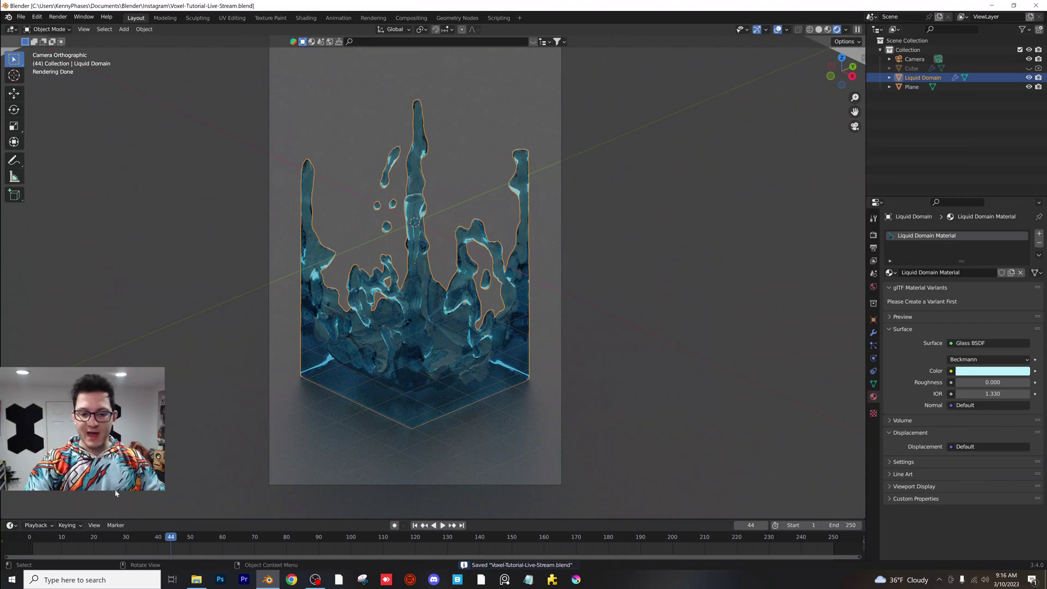
- Scrub back in the timeline and preview the cyan liquid animation in rendered shading
left_click_drag(141, 539, 93, 538)
key("space")
key("space")
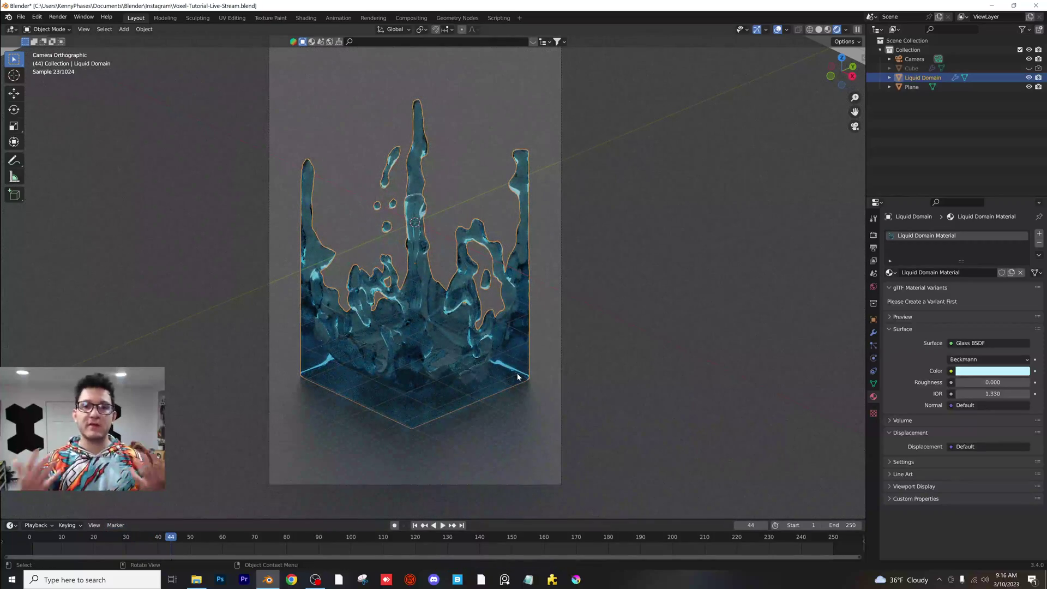
- Add a Remesh modifier to the liquid domain and set its mode to Blocks
scroll(682, 365, "up", 3)
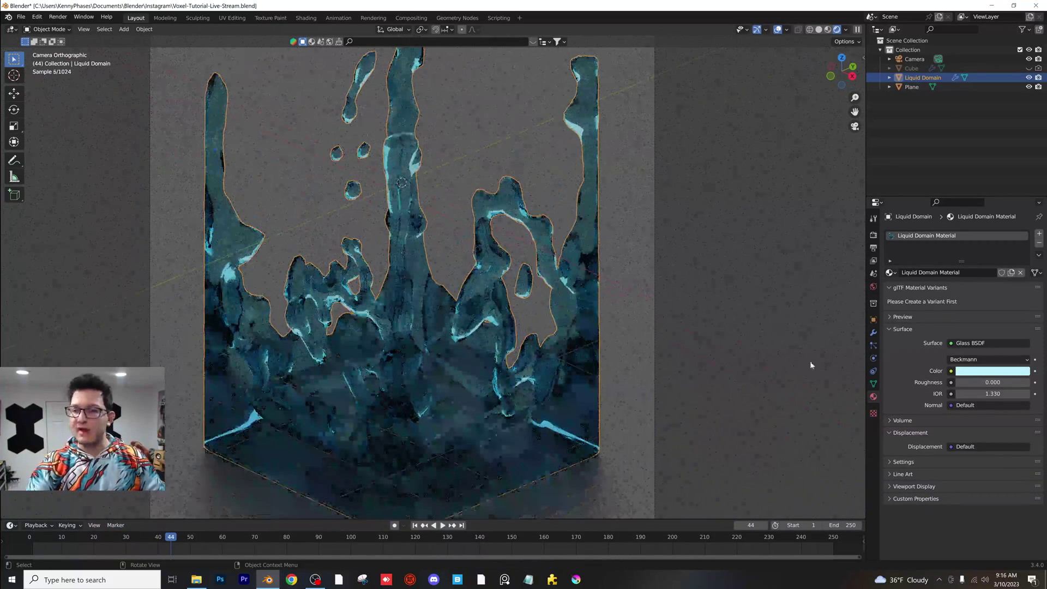
left_click(873, 332)
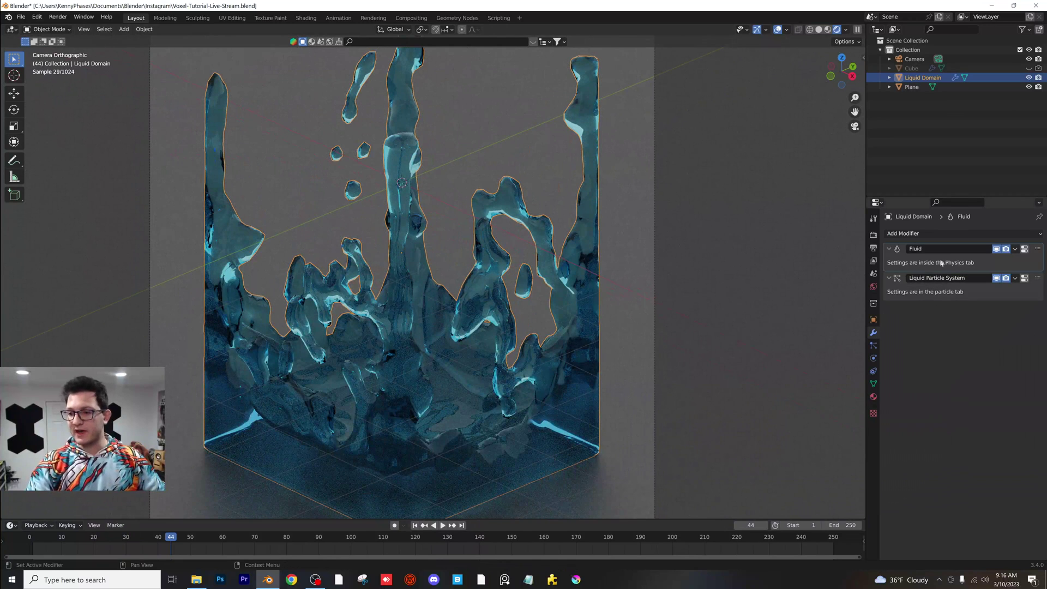
left_click(919, 233)
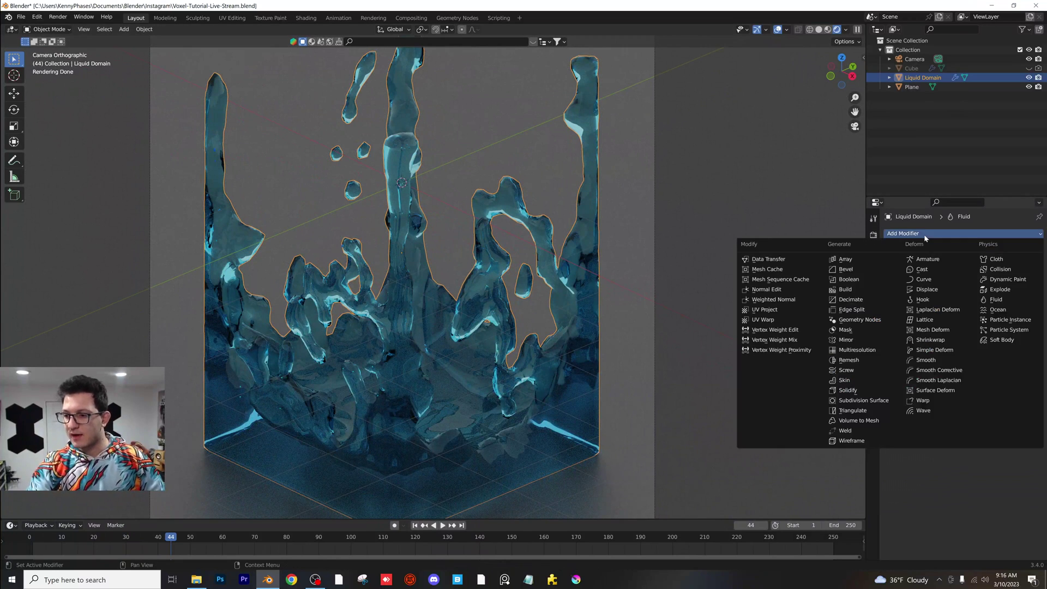
left_click(873, 360)
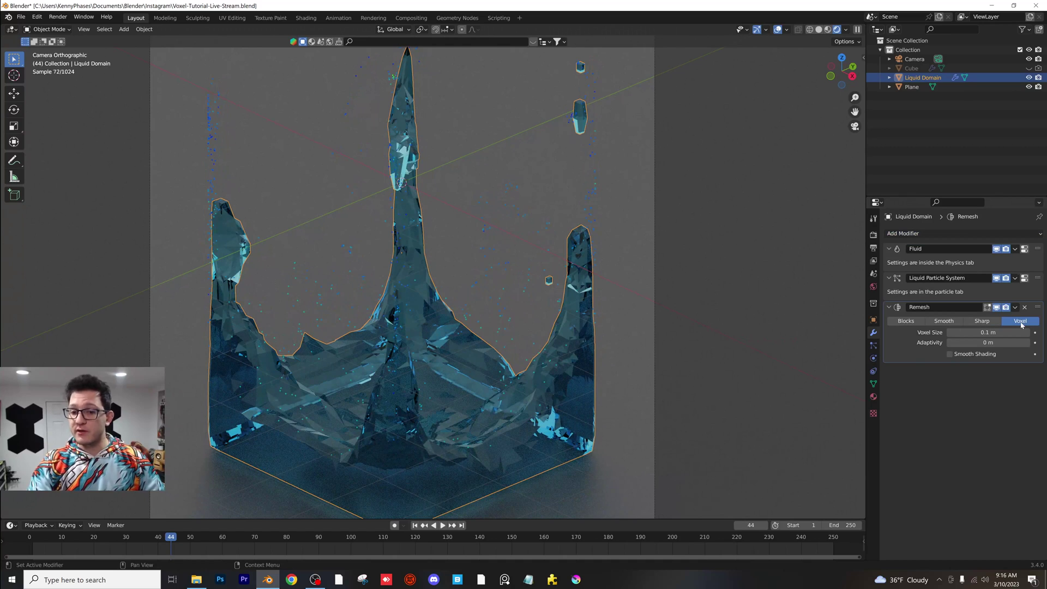
left_click(904, 321)
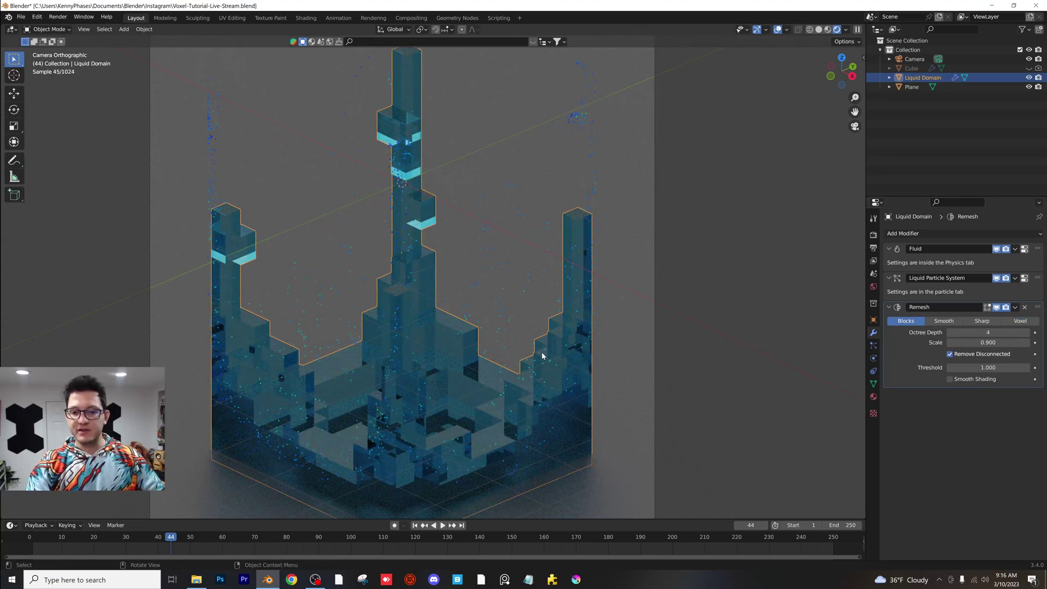
- Preview the blocky liquid animation from an early frame in rendered shading and park it at frame 43
scroll(542, 355, "down", 1)
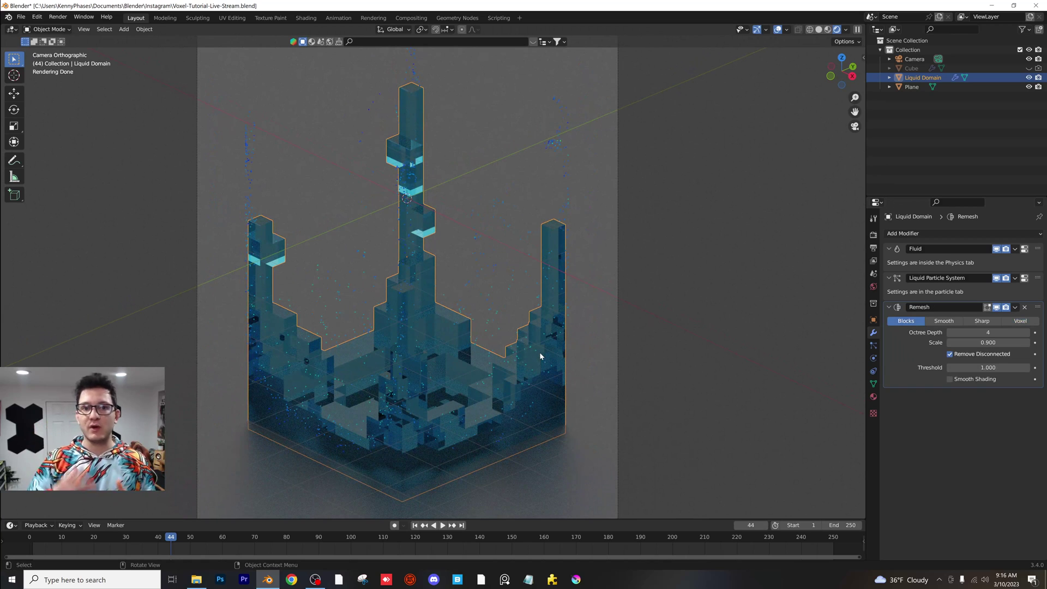
left_click(72, 537)
key("space")
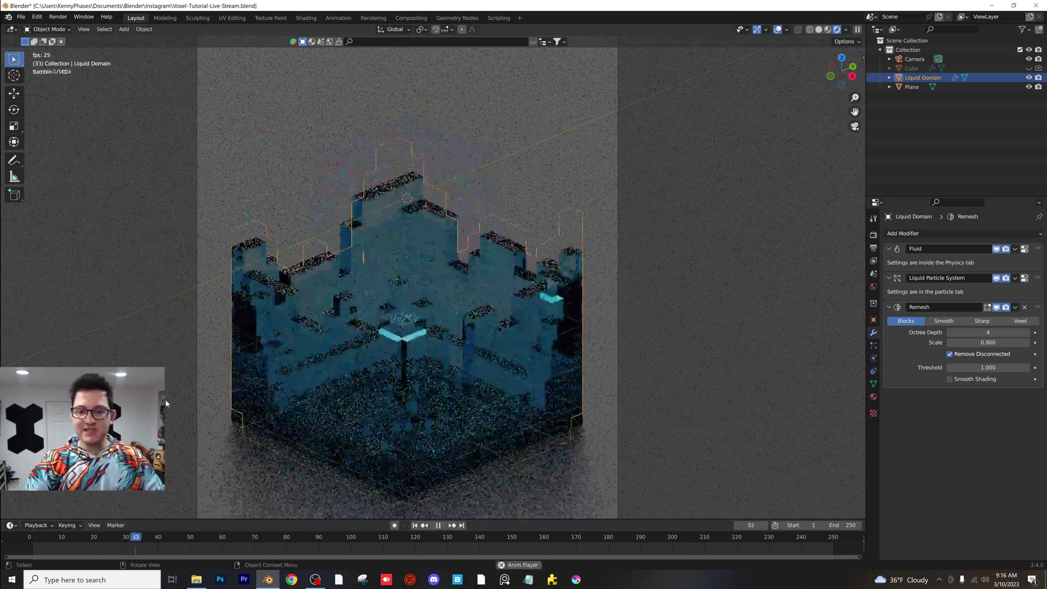
key("space")
left_click_drag(140, 537, 168, 538)
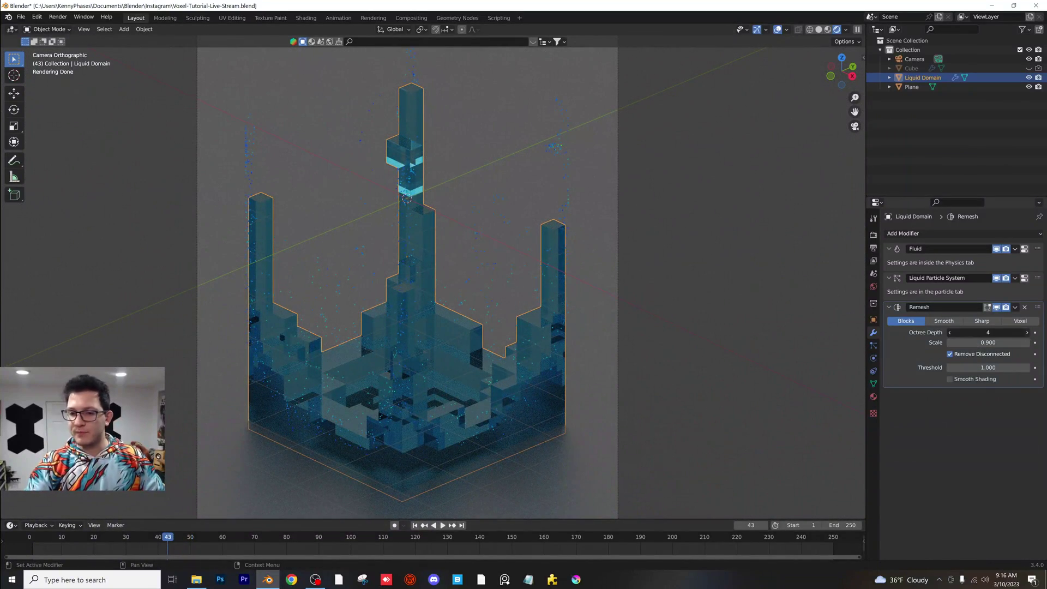
- Raise the Remesh modifier's Octree Depth to 6 for smaller blocks
left_click(1028, 333)
left_click(1027, 333)
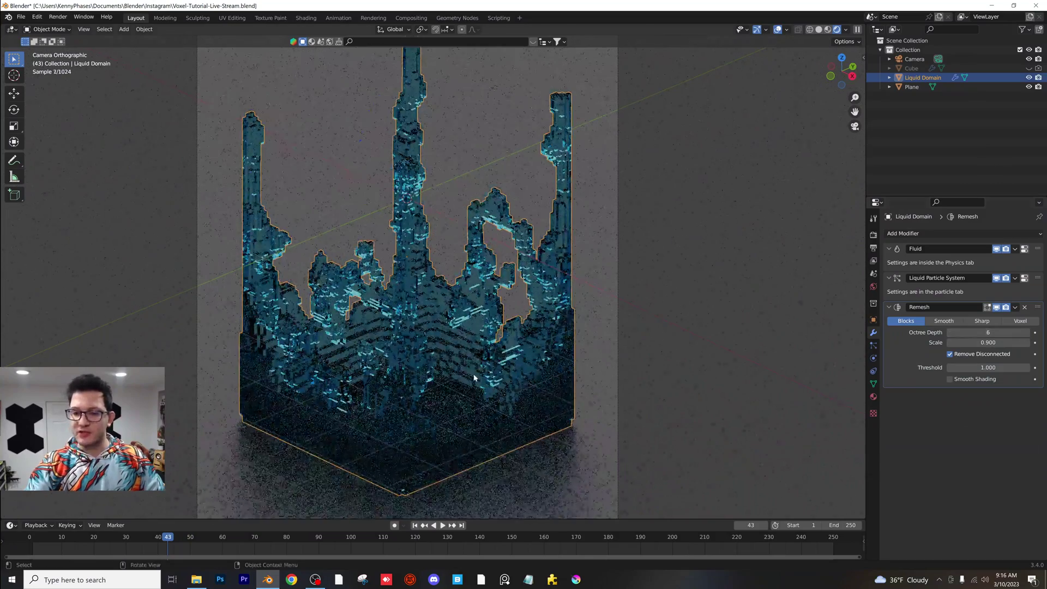
scroll(365, 323, "up", 4)
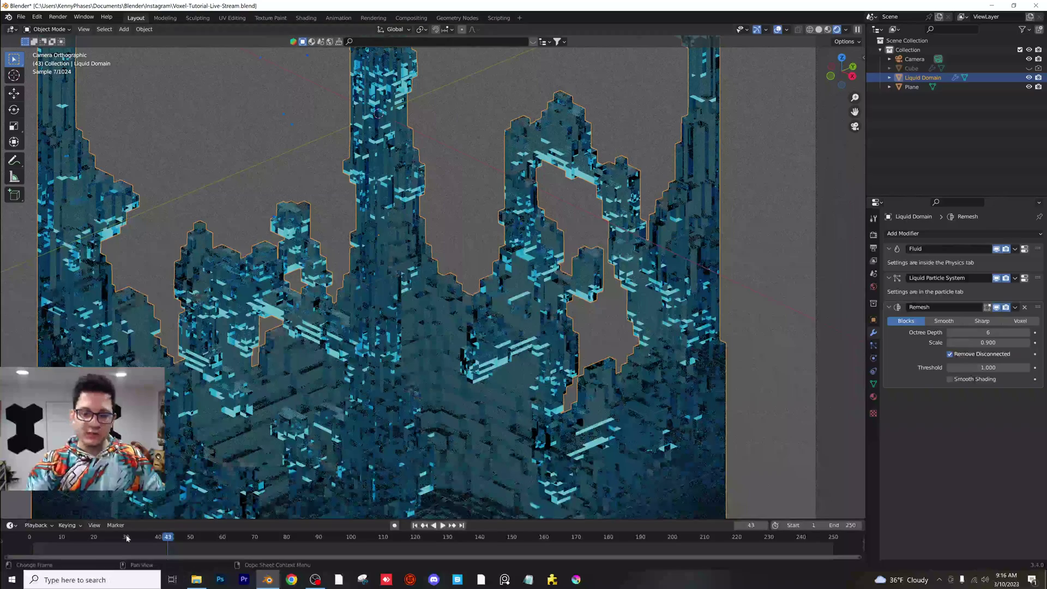
- Play the finer-block liquid from frame 33 and continue watching it in solid shading outside the camera view
left_click_drag(168, 536, 135, 537)
scroll(410, 339, "down", 3)
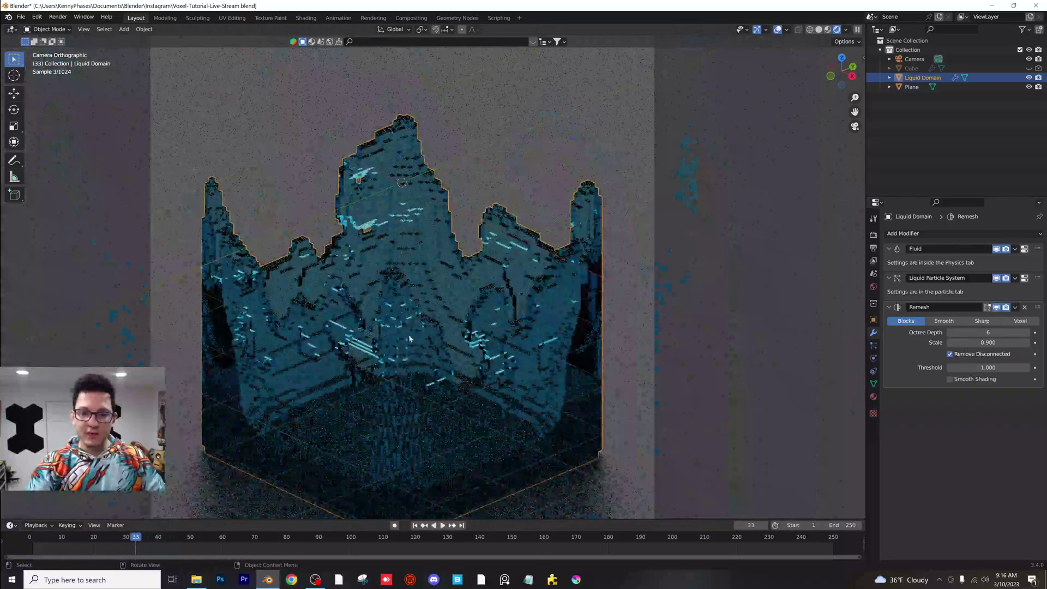
key("space")
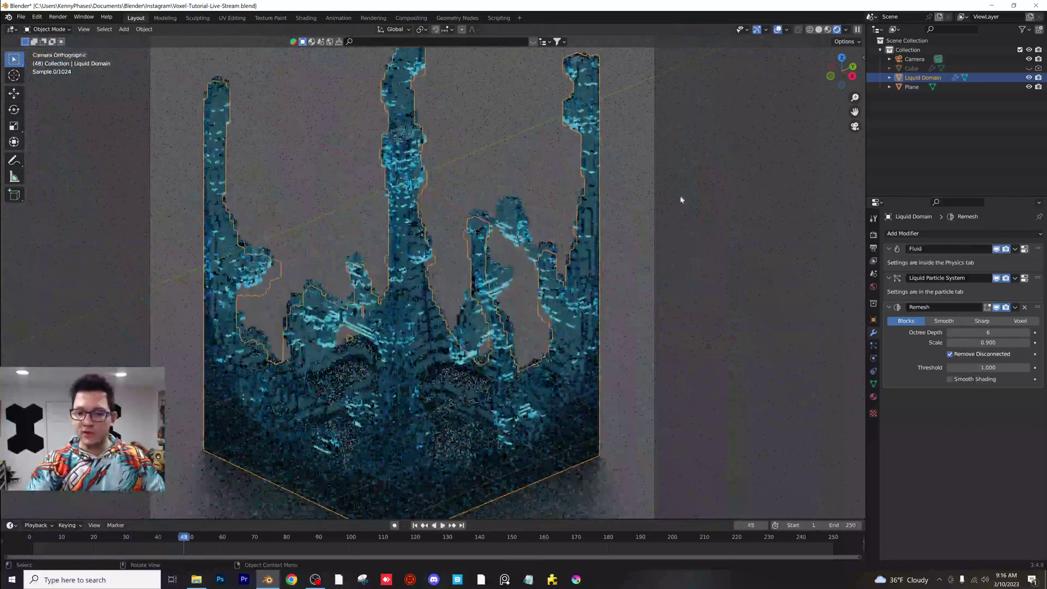
left_click(818, 30)
scroll(451, 315, "down", 2)
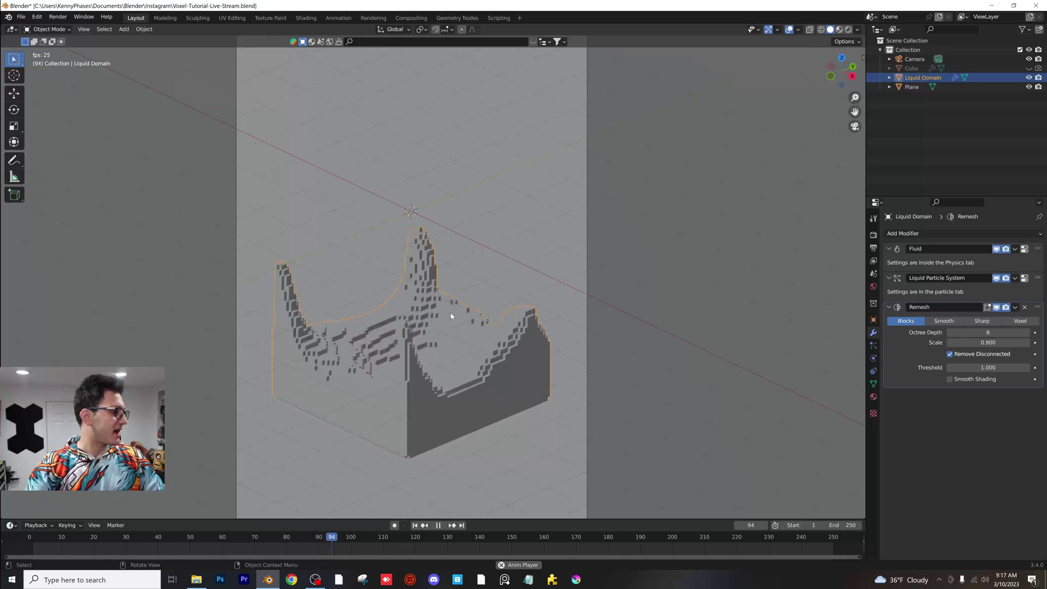
middle_click_drag(450, 316, 506, 281)
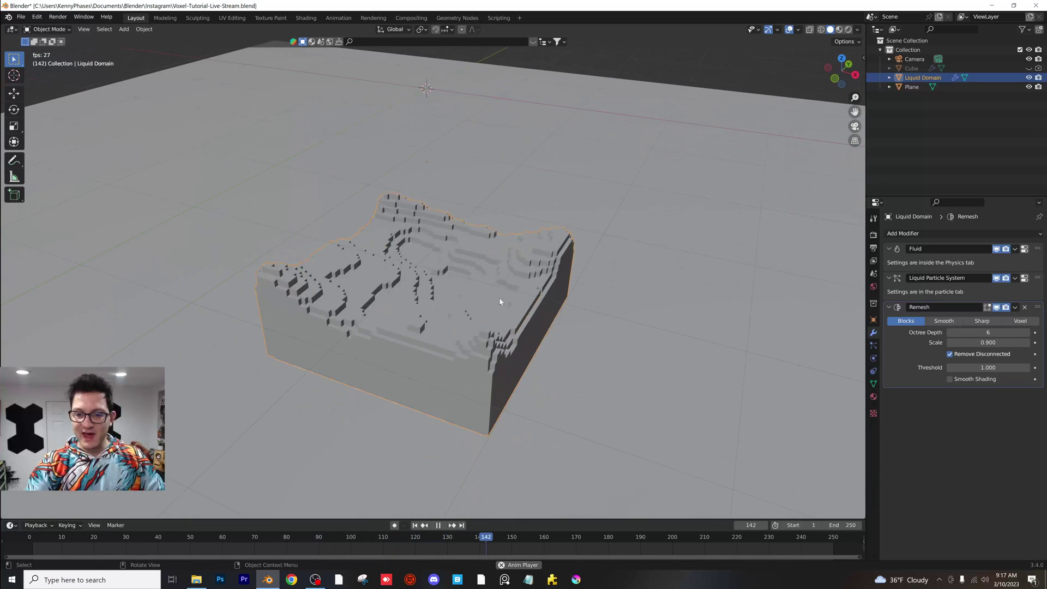
- Replay the remeshed liquid from frame 2 in solid shading and stop it at frame 41
left_click(35, 540)
key("space")
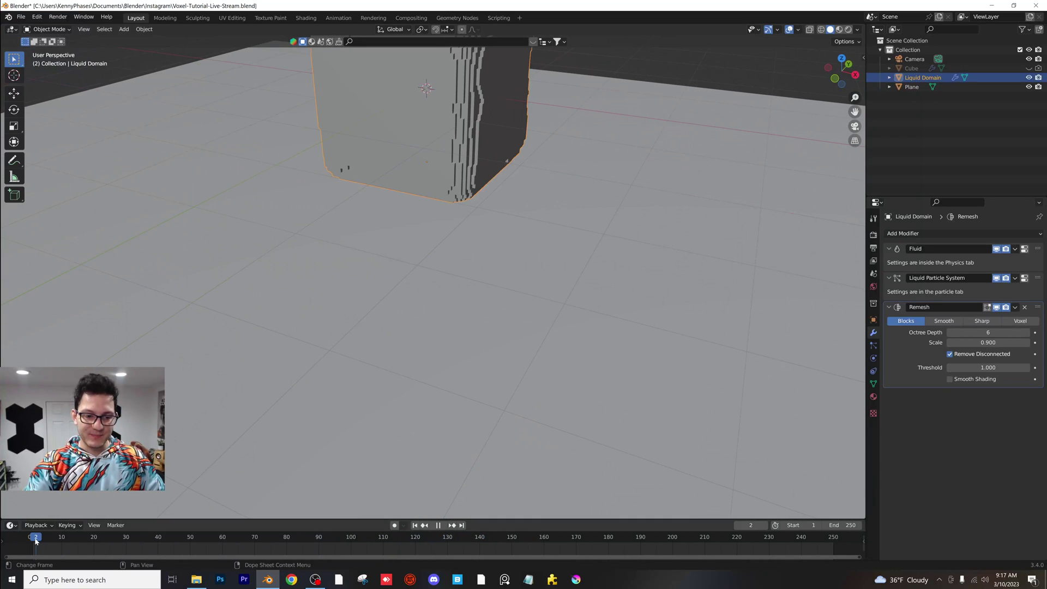
scroll(336, 306, "down", 3)
middle_click_drag(336, 305, 320, 305)
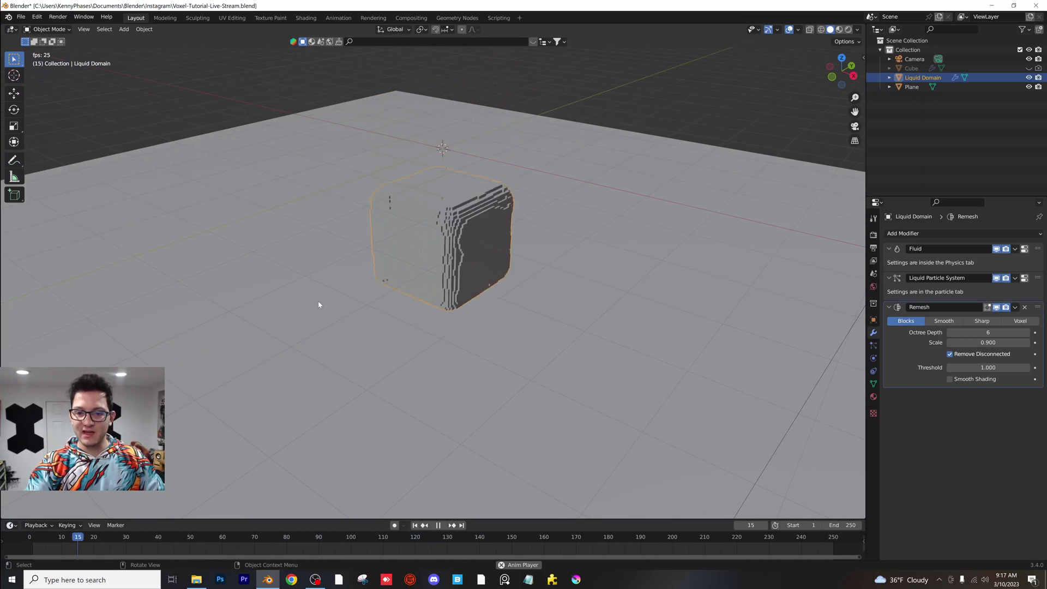
key("space")
scroll(514, 288, "up", 4)
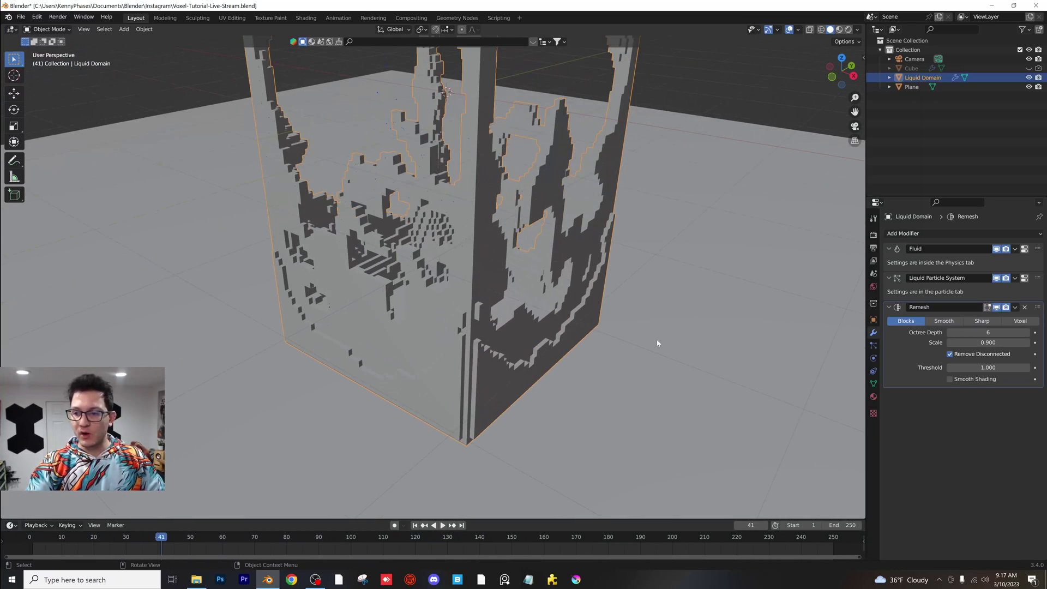
- Set the Remesh modifier's Octree Depth to 5 and play the animation with the larger blocks
left_click(950, 334)
middle_click_drag(572, 289, 556, 327, "shift")
key("space")
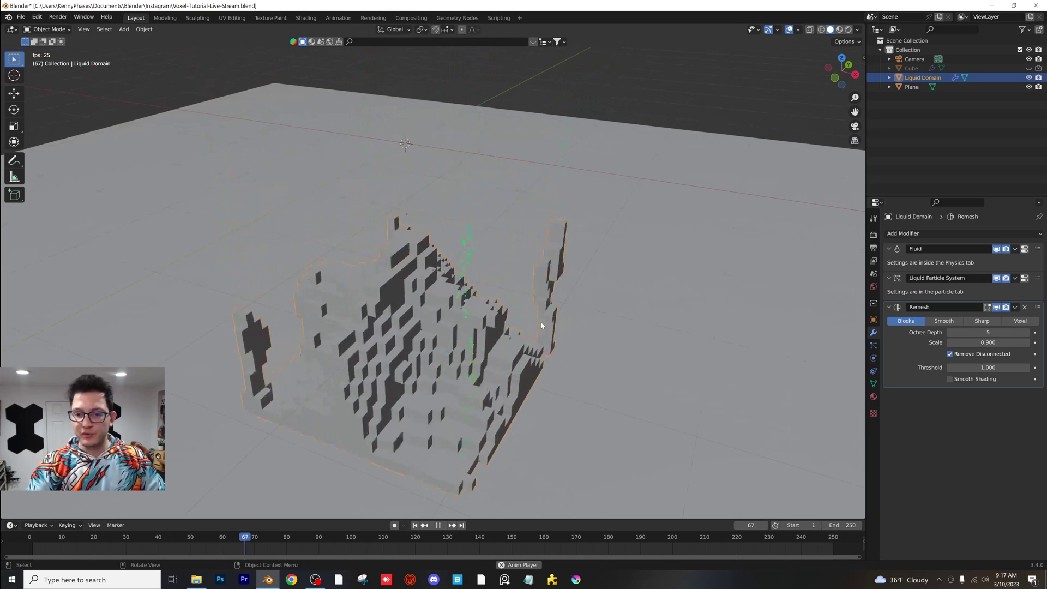
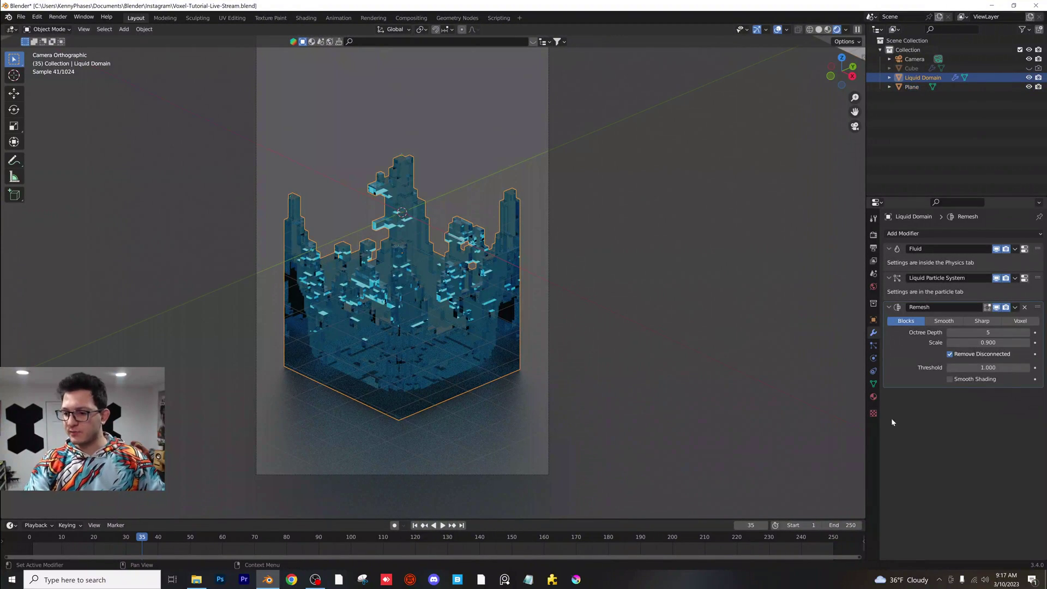
- Set the Glass BSDF roughness of the liquid domain's material to 0.394 and save the file
left_click(873, 397)
left_click_drag(975, 383, 1005, 383)
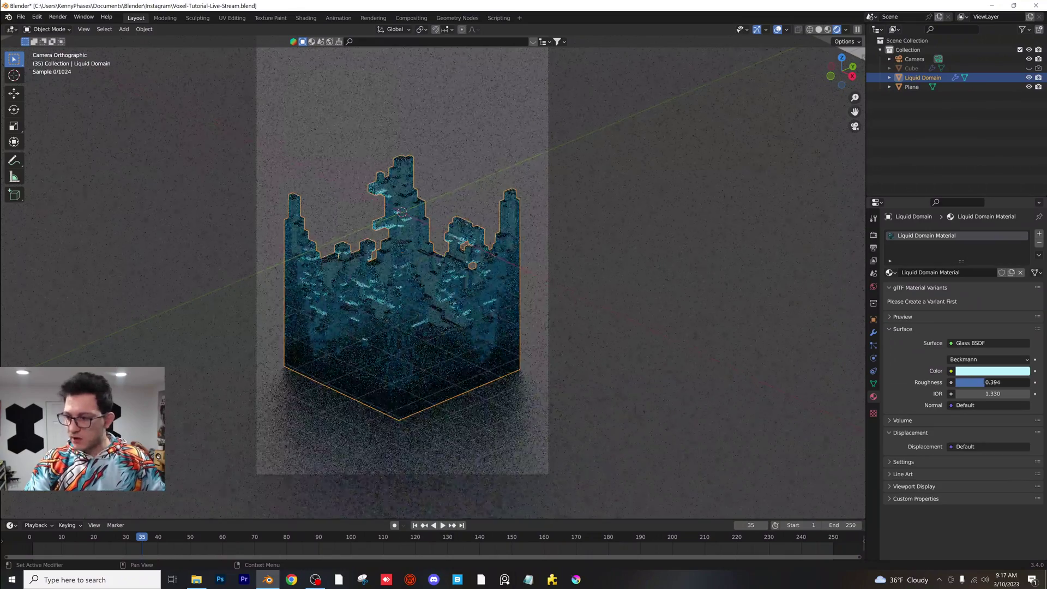
key("ctrl+s")
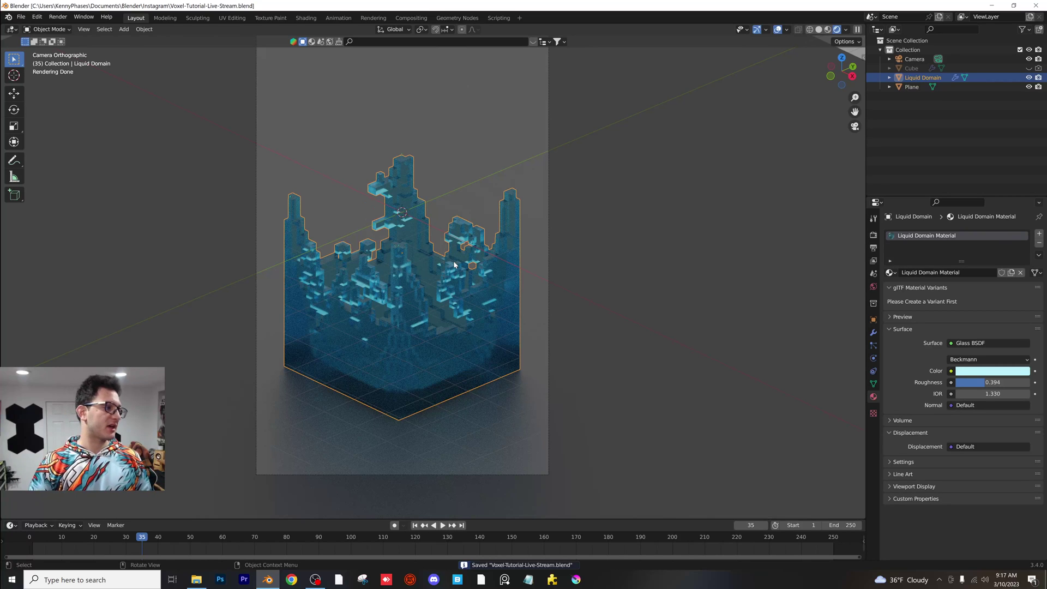
- Switch to the Shading workspace with a rendered viewport and bring the liquid material's nodes into view
left_click(306, 18)
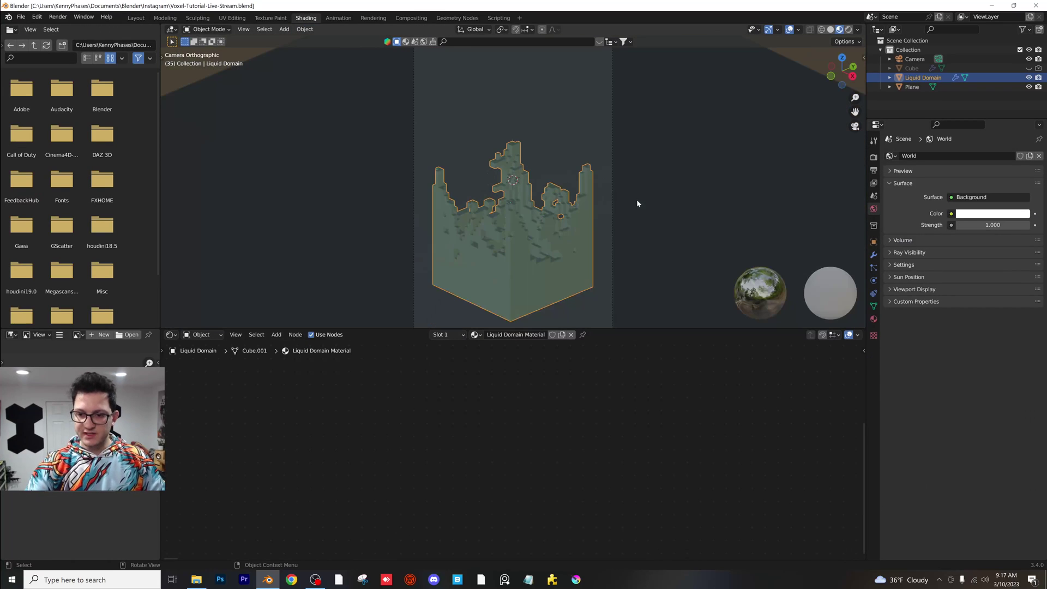
key("z")
left_click(553, 151)
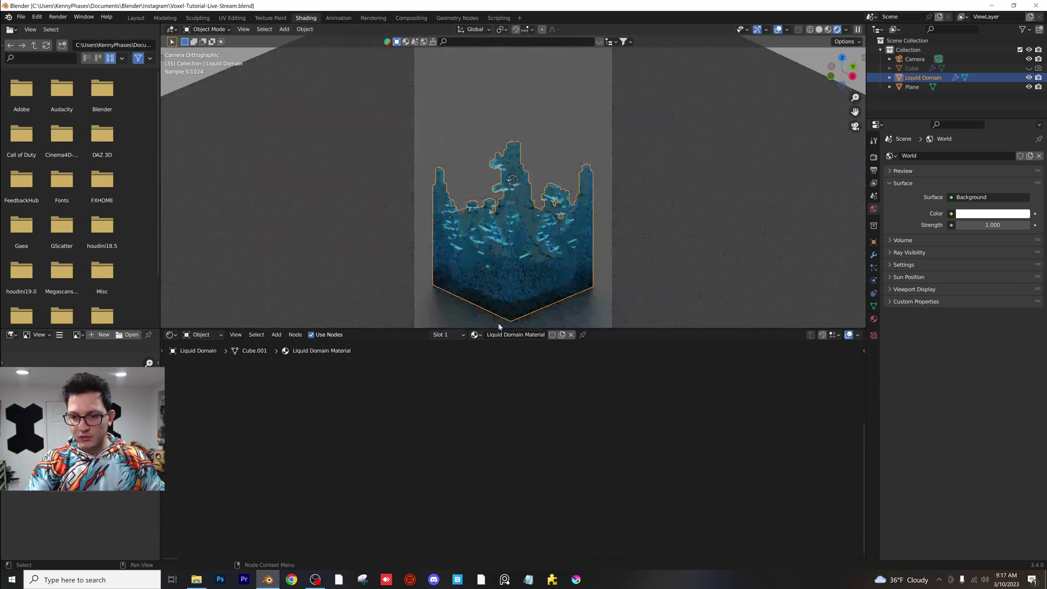
key("Home")
middle_click_drag(509, 427, 605, 443)
scroll(530, 422, "up", 2)
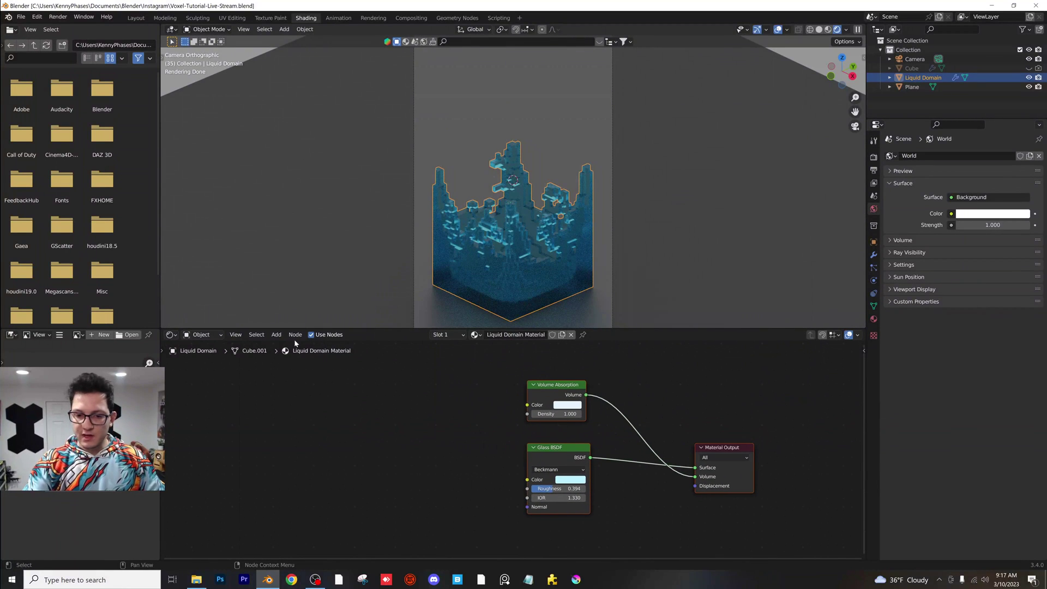
- Add a ColorRamp node before the Glass BSDF in the liquid material
left_click(281, 338)
left_click(285, 346)
type("col")
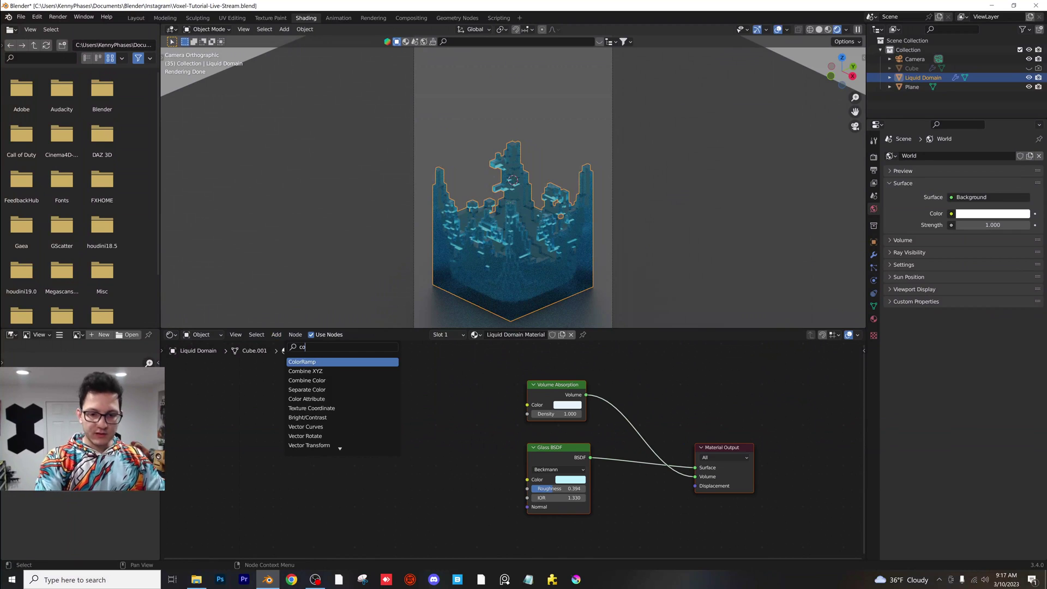
key("Return")
left_click(402, 392)
- Add a Mapping node before the ColorRamp
left_click(277, 335)
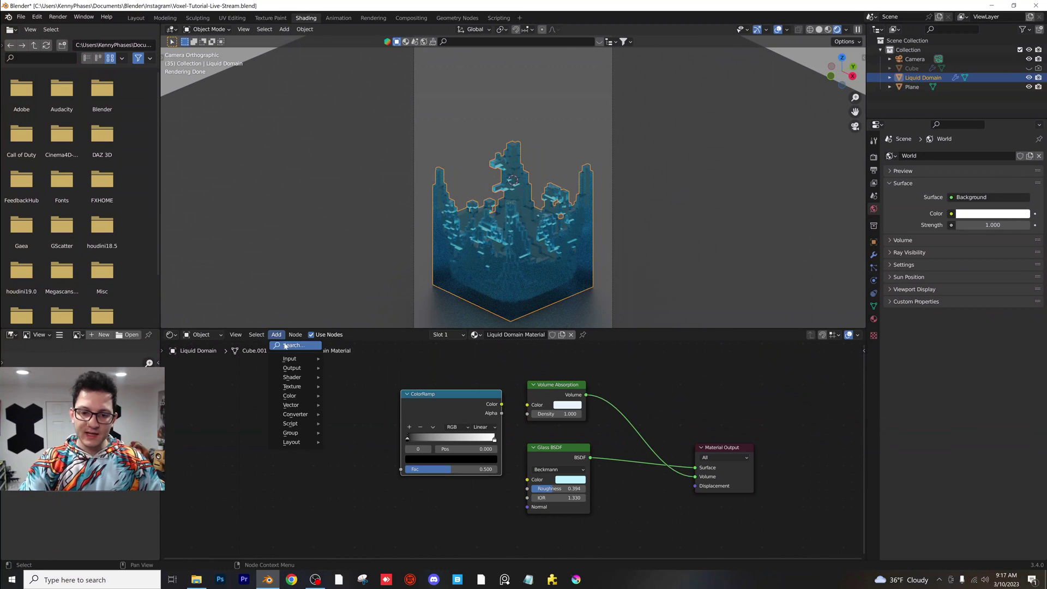
left_click(291, 351)
type("mapp")
key("Return")
left_click(294, 363)
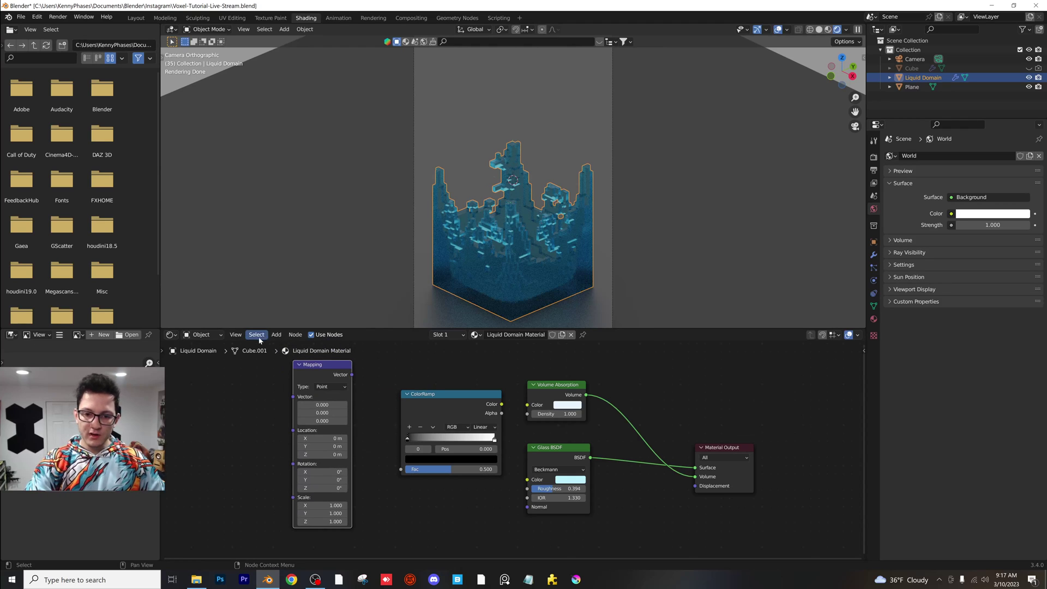
- Add a Texture Coordinate node before the Mapping node
left_click(276, 336)
left_click(279, 344)
type("texture co")
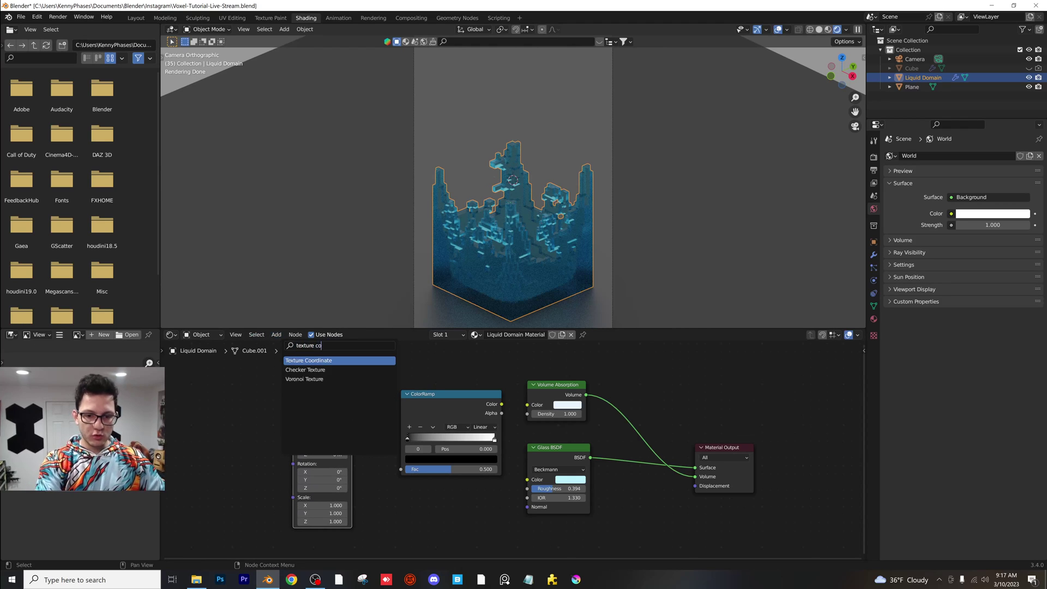
key("Return")
left_click(215, 358)
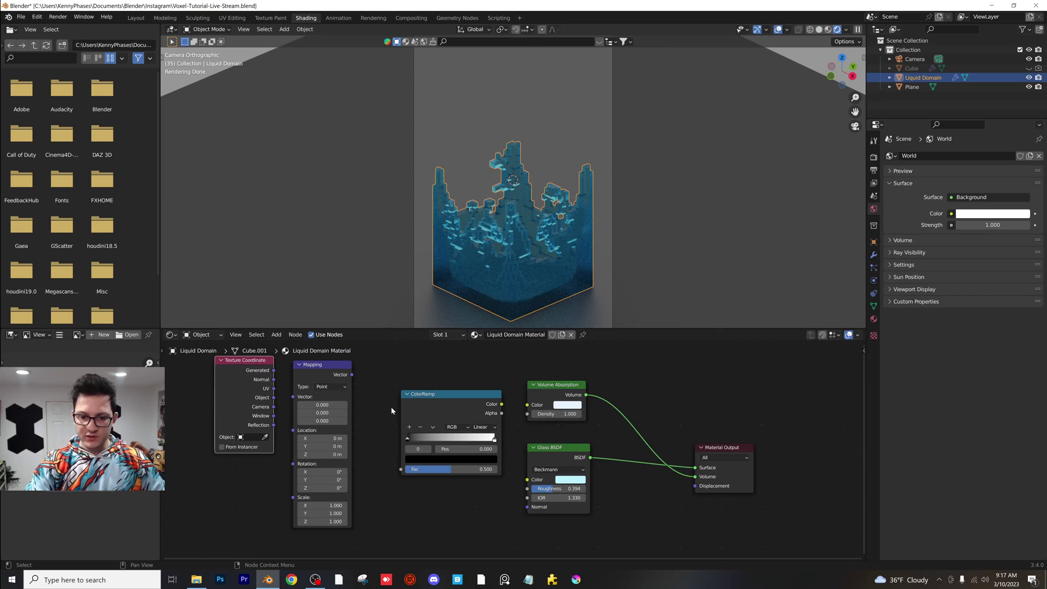
- Link the Generated coordinates through the Mapping vector to the ColorRamp factor, and the ramp's color to the Glass BSDF color
middle_click_drag(392, 409, 431, 421)
left_click_drag(313, 384, 342, 410)
left_click_drag(391, 387, 441, 481)
middle_click_drag(545, 453, 478, 447)
scroll(478, 447, "up", 1)
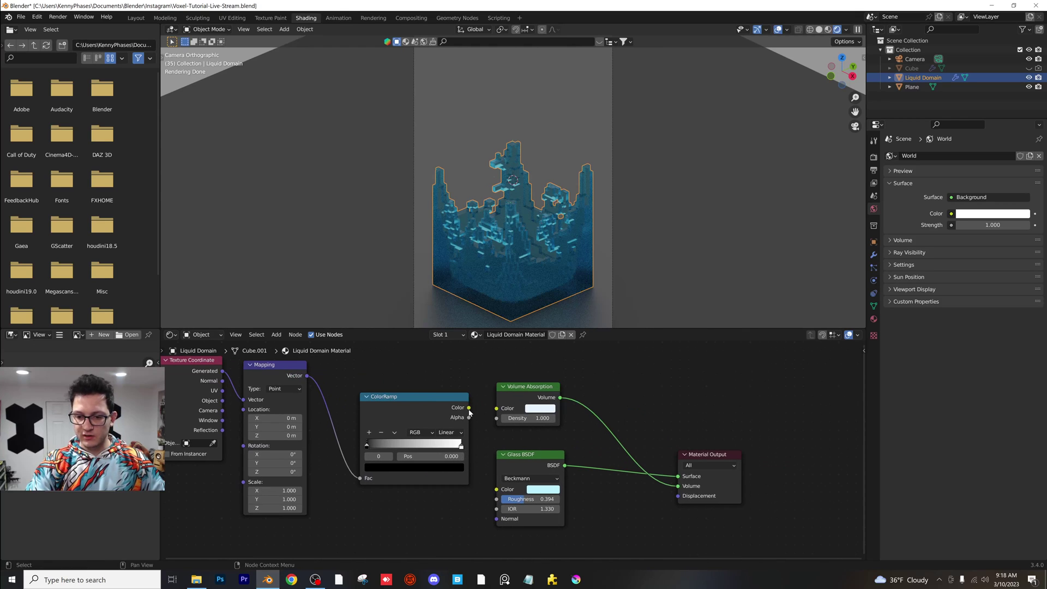
left_click_drag(499, 492, 497, 489)
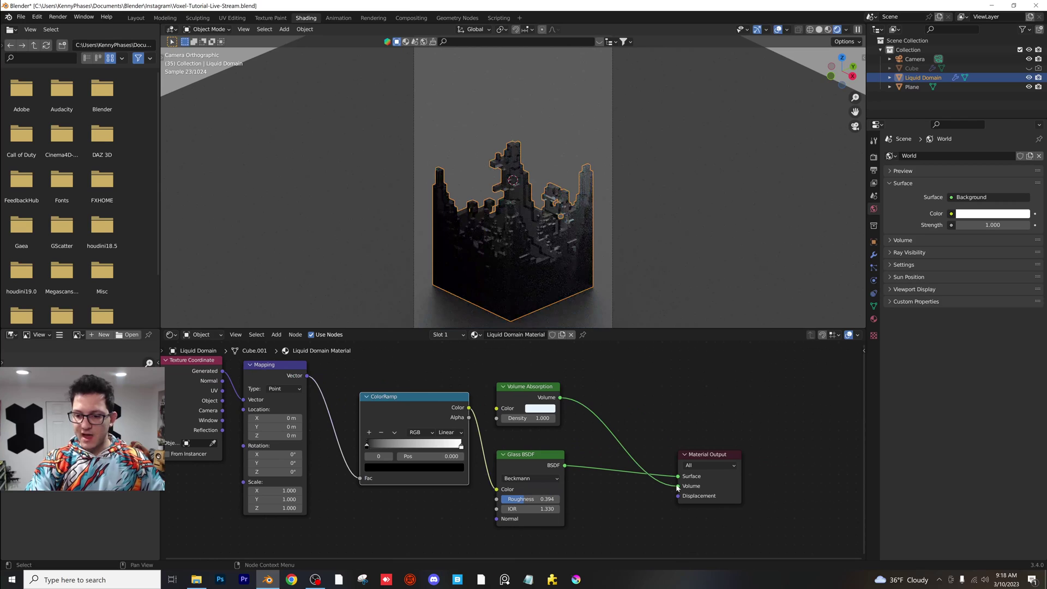
- Disconnect and delete the Volume Absorption node, and move the Texture Coordinate and Mapping nodes closer to the ColorRamp
left_click_drag(525, 406, 545, 403)
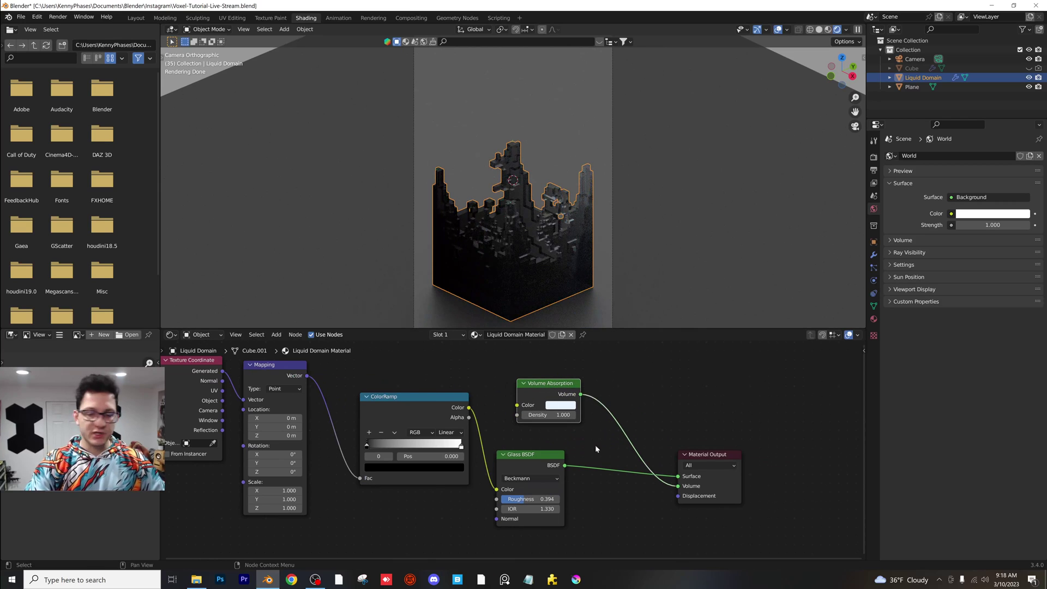
left_click_drag(677, 485, 597, 388)
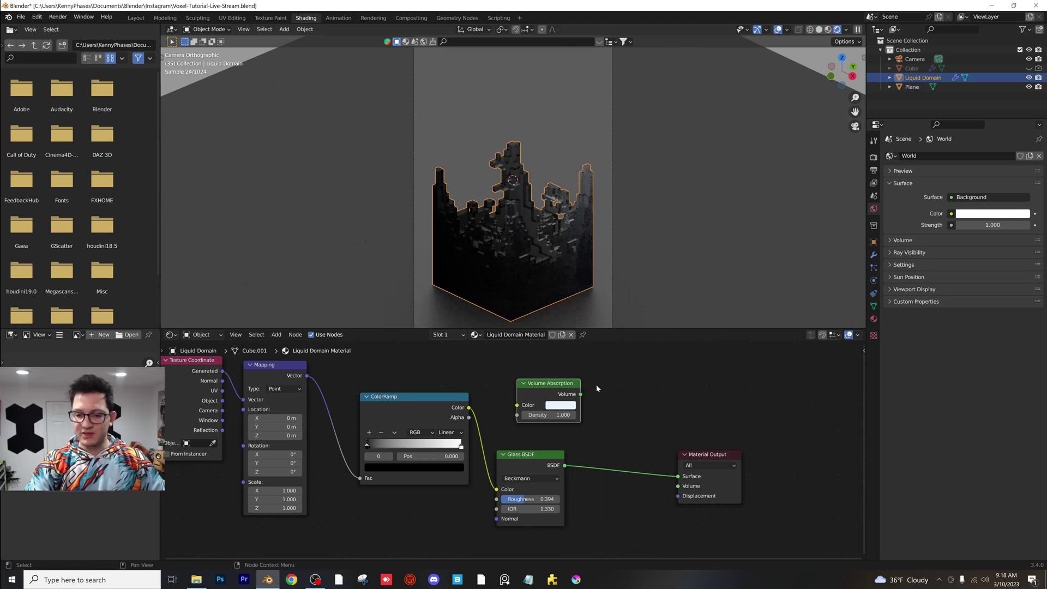
middle_click_drag(529, 402, 621, 406)
left_click_drag(220, 377, 400, 421)
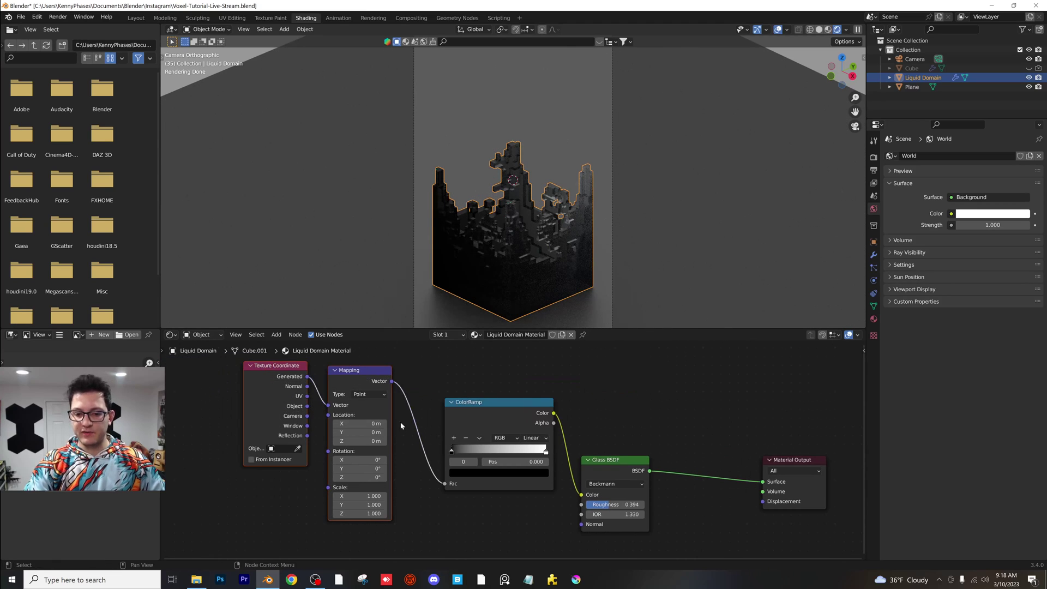
key("g")
left_click(421, 448)
left_click(525, 388)
- Color the ColorRamp's first stop sky blue and its last stop turquoise green with a hue of about 0.421
scroll(502, 459, "up", 1)
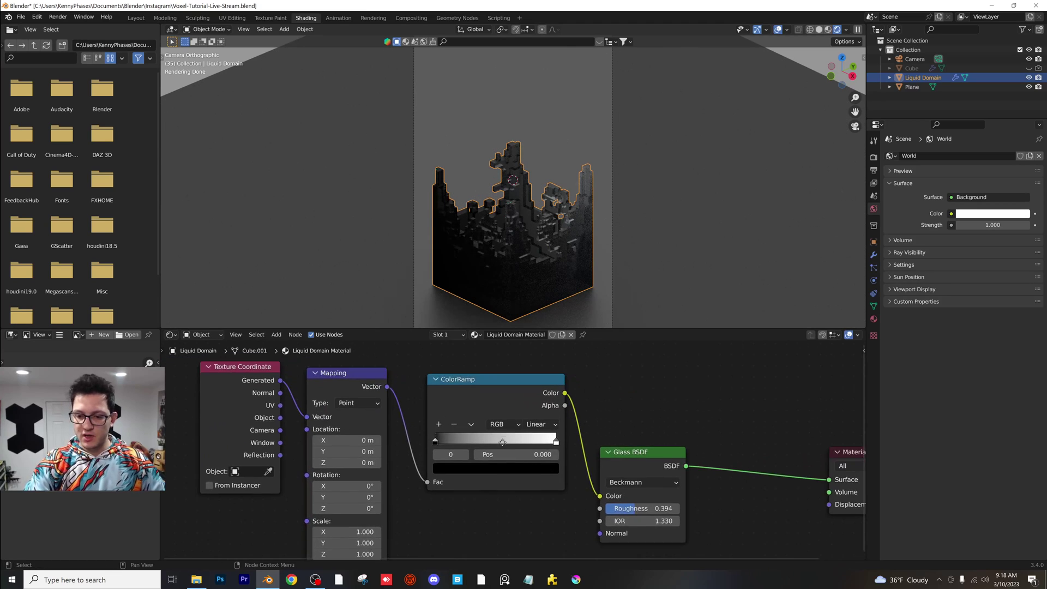
left_click(479, 469)
left_click_drag(528, 382, 492, 309)
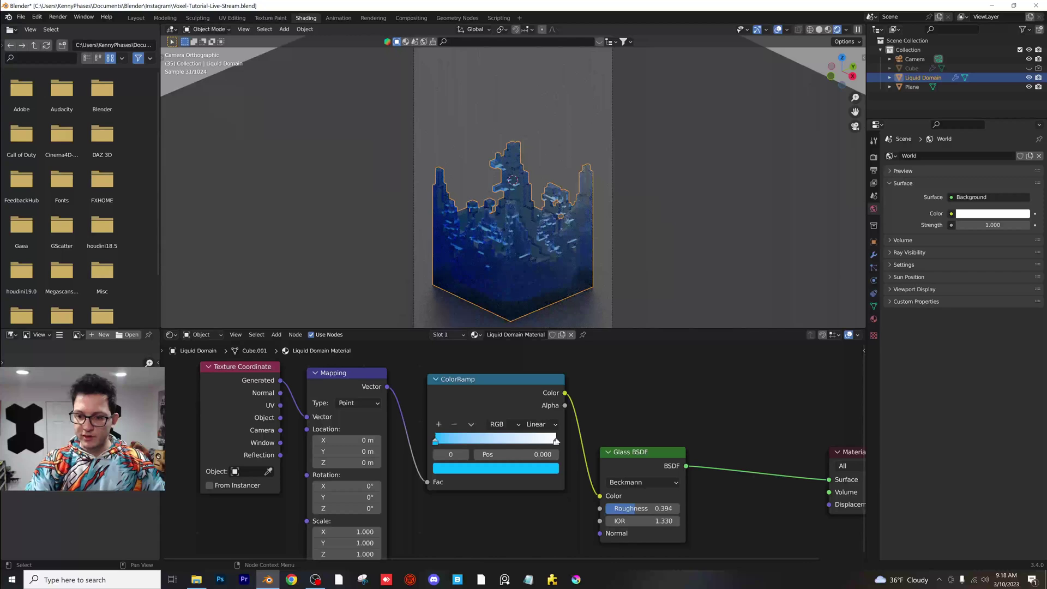
left_click(556, 441)
left_click(493, 468)
left_click(441, 334)
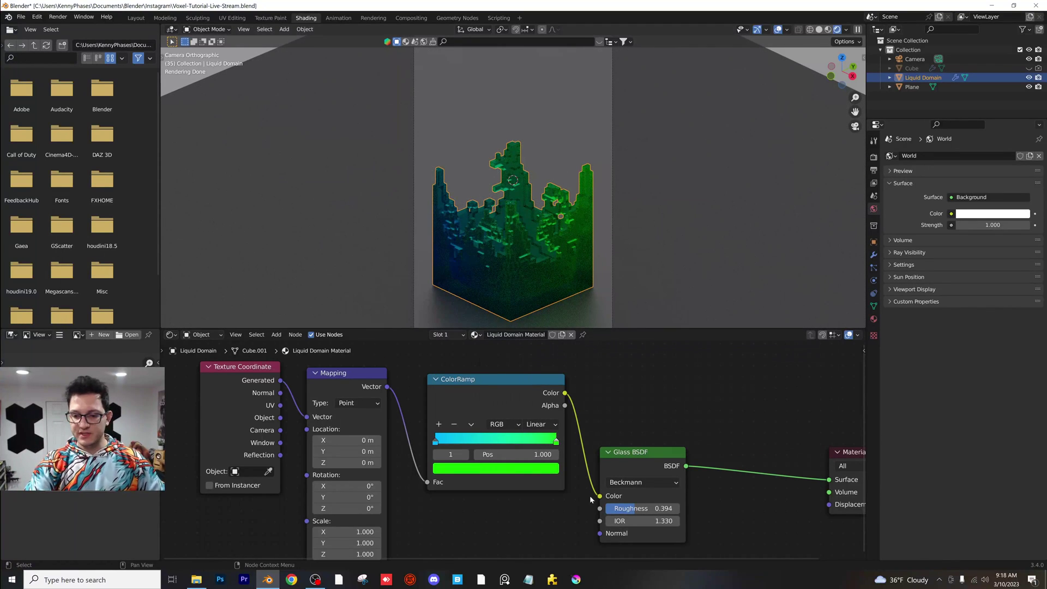
left_click(546, 470)
left_click_drag(454, 334, 461, 311)
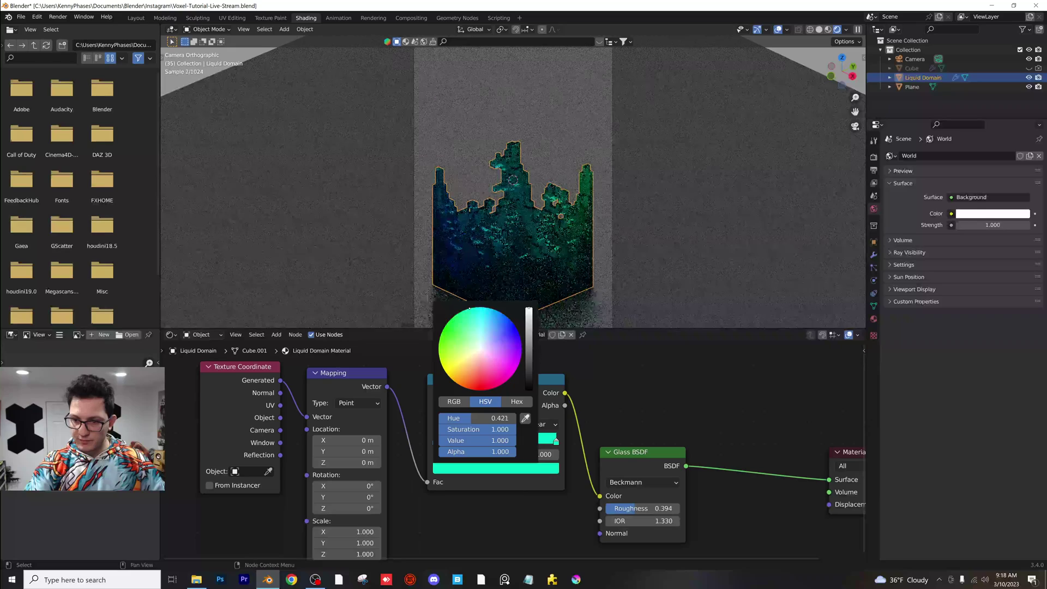
- Bring the two ColorRamp stops closer together around the ramp's middle, with the turquoise stop at 0.627
left_click_drag(447, 440, 507, 440)
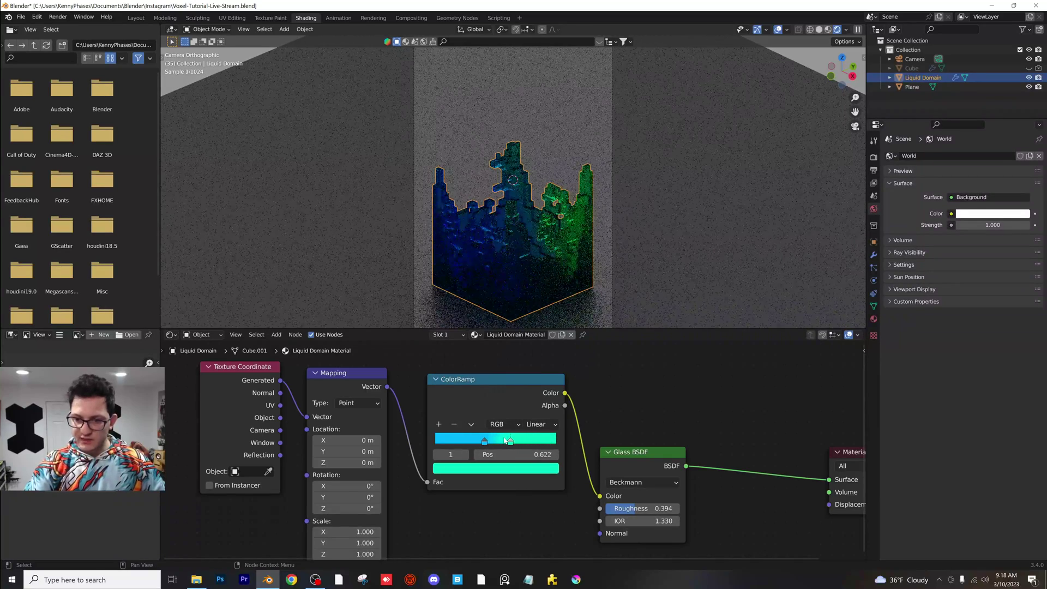
middle_click_drag(407, 494, 434, 490)
scroll(435, 489, "down", 1)
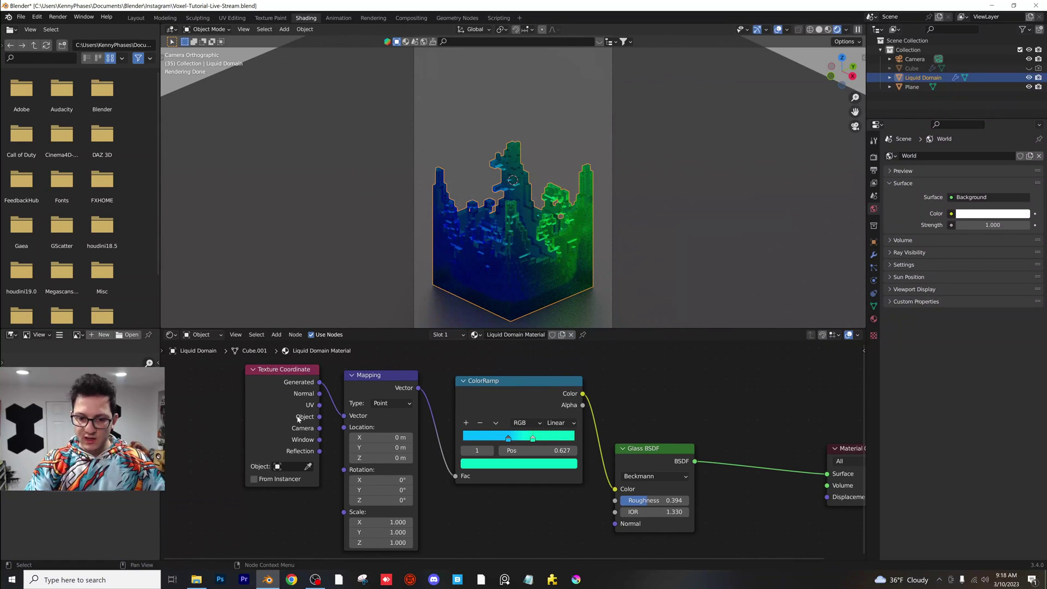
- Feed the Mapping node from the Object coordinates and set its rotation to 91.6° in X and -138° in Y
left_click_drag(341, 418, 344, 416)
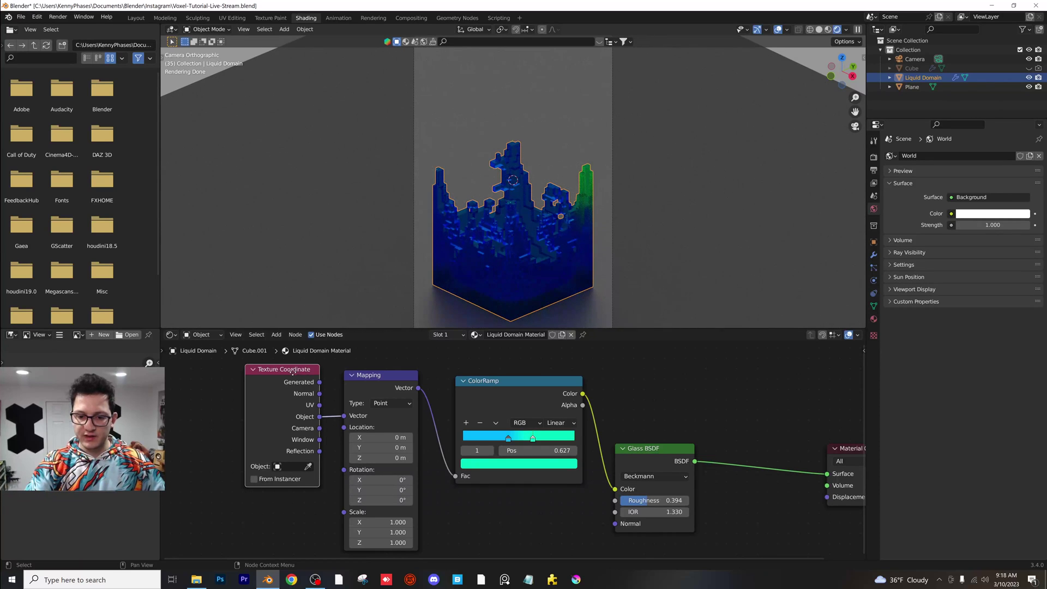
left_click_drag(293, 372, 273, 376)
scroll(472, 469, "up", 1)
middle_click_drag(426, 499, 447, 473)
scroll(447, 473, "up", 2)
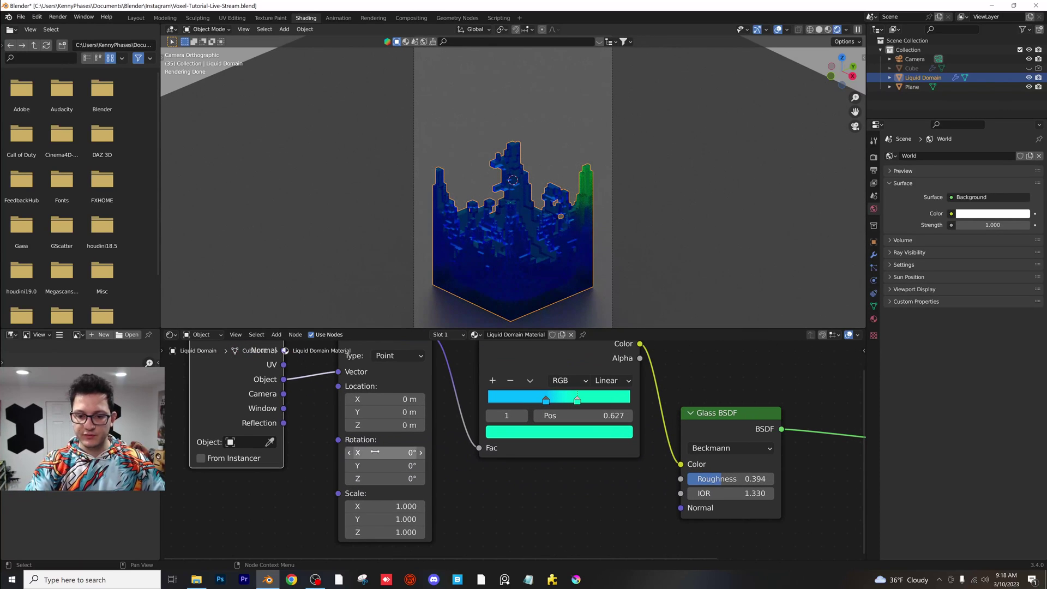
left_click_drag(376, 451, 315, 466)
middle_click_drag(304, 398, 304, 429)
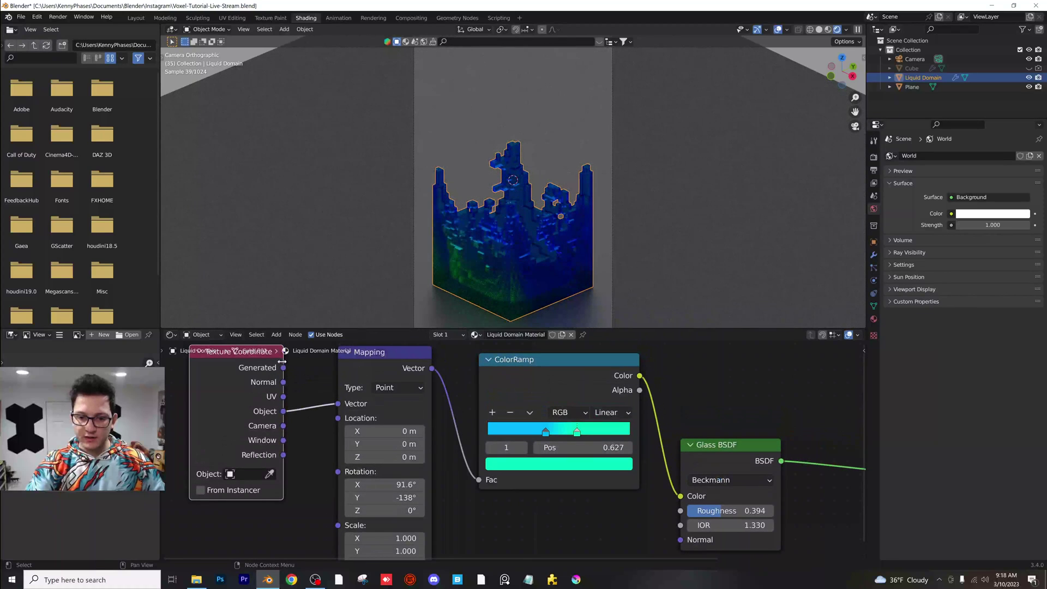
- Set the Mapping node's rotation to 45° in X and -45° in Y
left_click(384, 484)
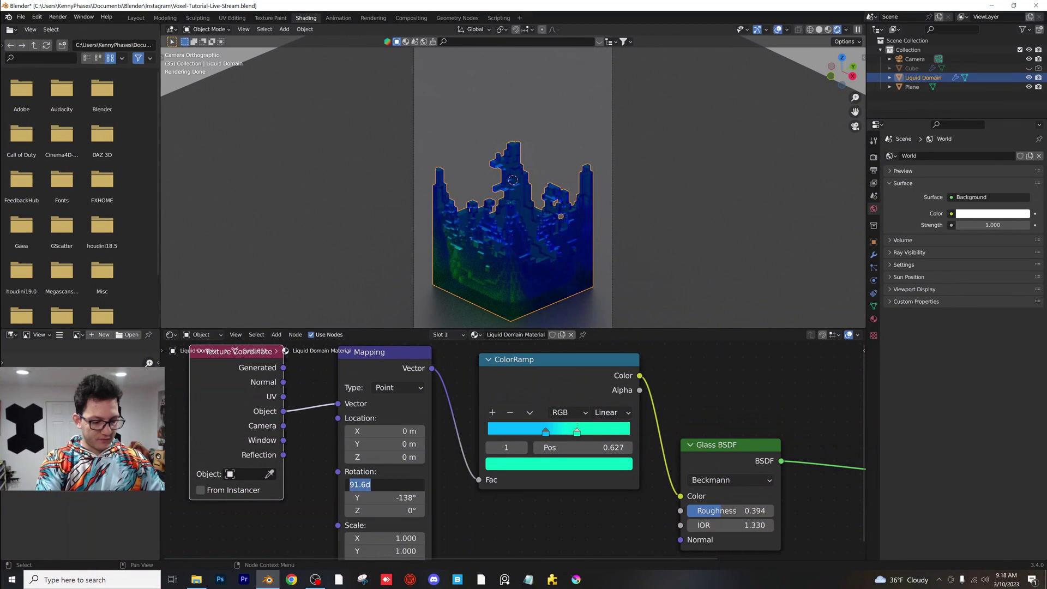
type("45")
key("Tab")
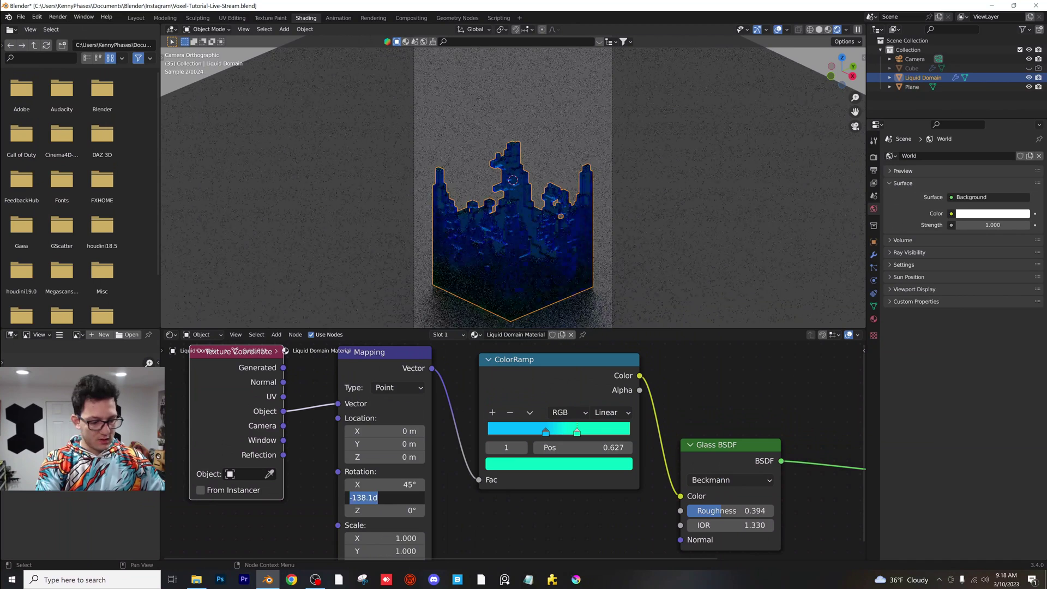
type("-45")
key("Return")
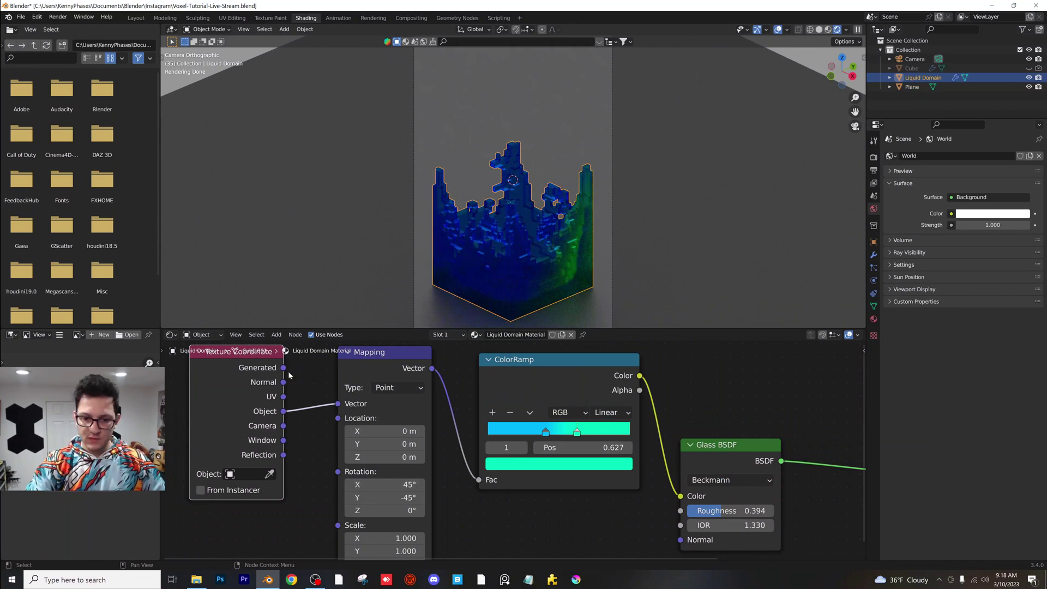
- Try the Generated and Normal coordinates as the Mapping input and reconnect the Object output
left_click_drag(283, 368, 343, 408)
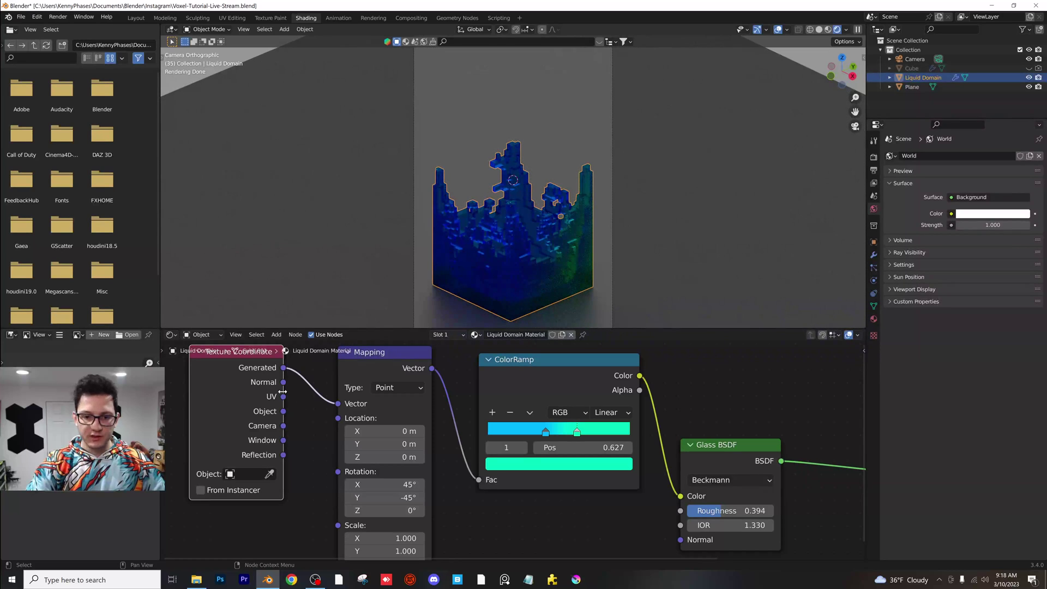
left_click_drag(284, 383, 338, 403)
- Set the Mapping node's X location to 1 m, its XYZ rotation to 119°, -110° and 76.3°, and its X scale to 3.3
middle_click_drag(535, 229, 462, 109)
left_click_drag(395, 431, 407, 431)
middle_click_drag(514, 198, 551, 198)
scroll(554, 205, "down", 2)
left_click_drag(392, 510, 352, 493)
middle_click_drag(584, 159, 475, 165)
left_click_drag(388, 497, 388, 497)
left_click_drag(389, 538, 409, 537, "shift")
middle_click_drag(526, 183, 567, 211)
scroll(567, 210, "up", 2)
middle_click_drag(449, 520, 446, 479)
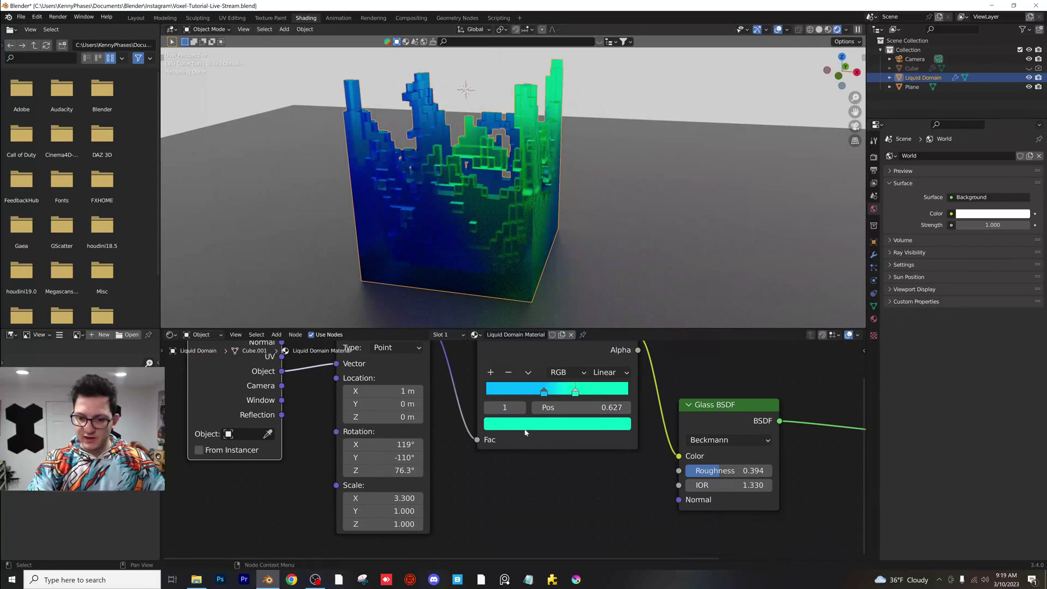
- Move the ColorRamp's turquoise stop to 0.707 and the blue stop to 0.000
left_click_drag(544, 391, 590, 393)
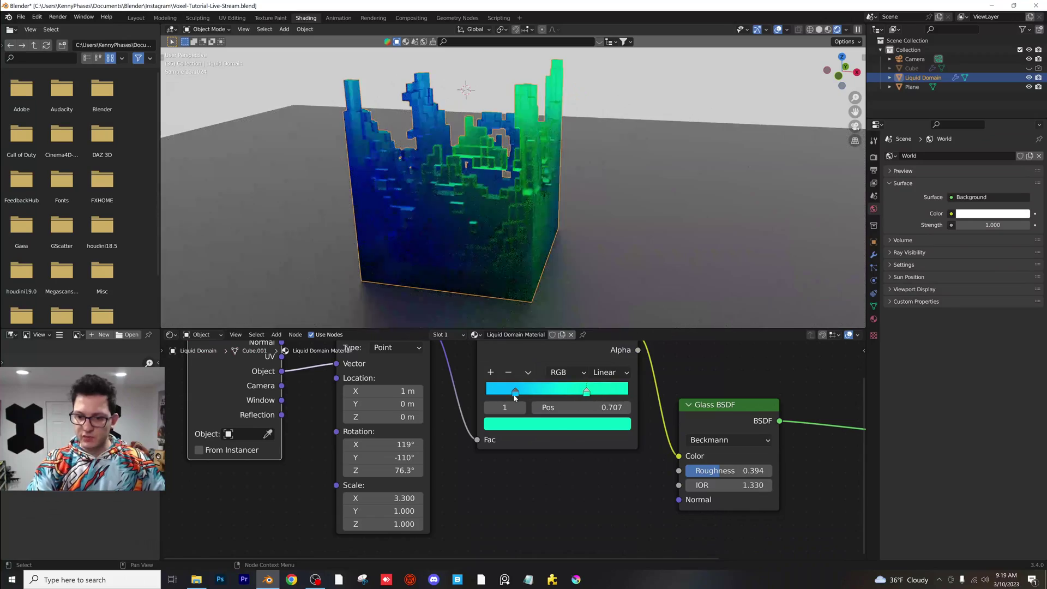
left_click_drag(515, 392, 484, 391)
- Set the Mapping rotation to 159°, -123° and 65.4° and its X location to 1.89 m, and return to the camera view
left_click_drag(382, 457, 413, 445)
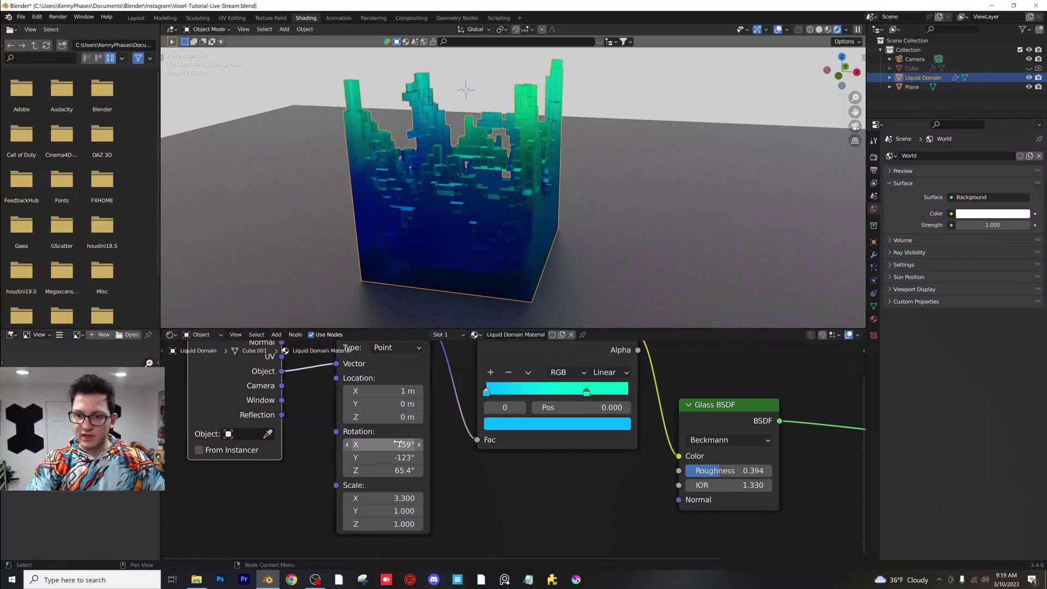
left_click_drag(400, 390, 415, 391, "shift")
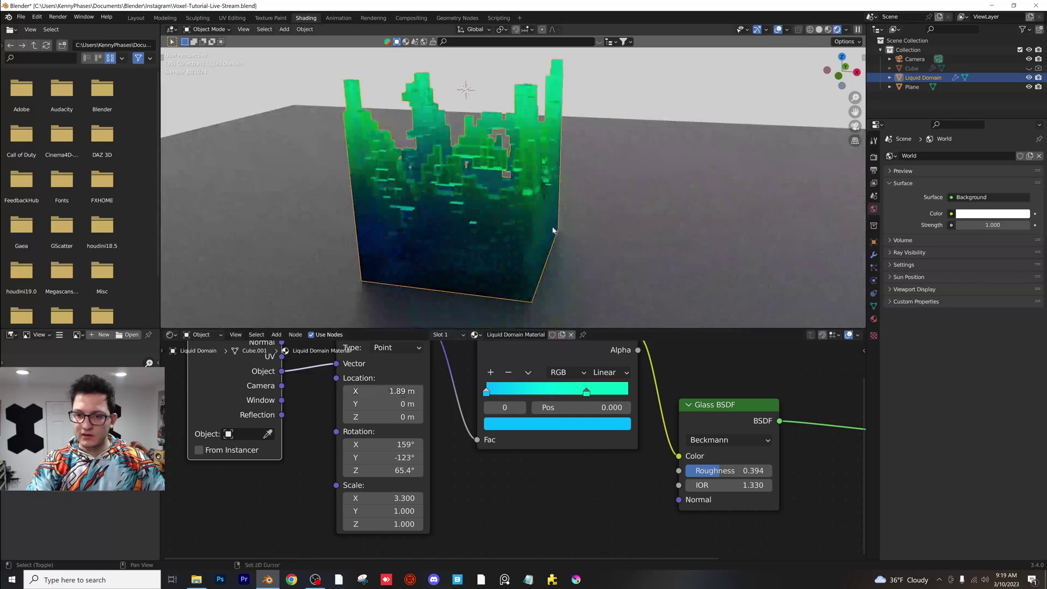
middle_click_drag(505, 183, 526, 171)
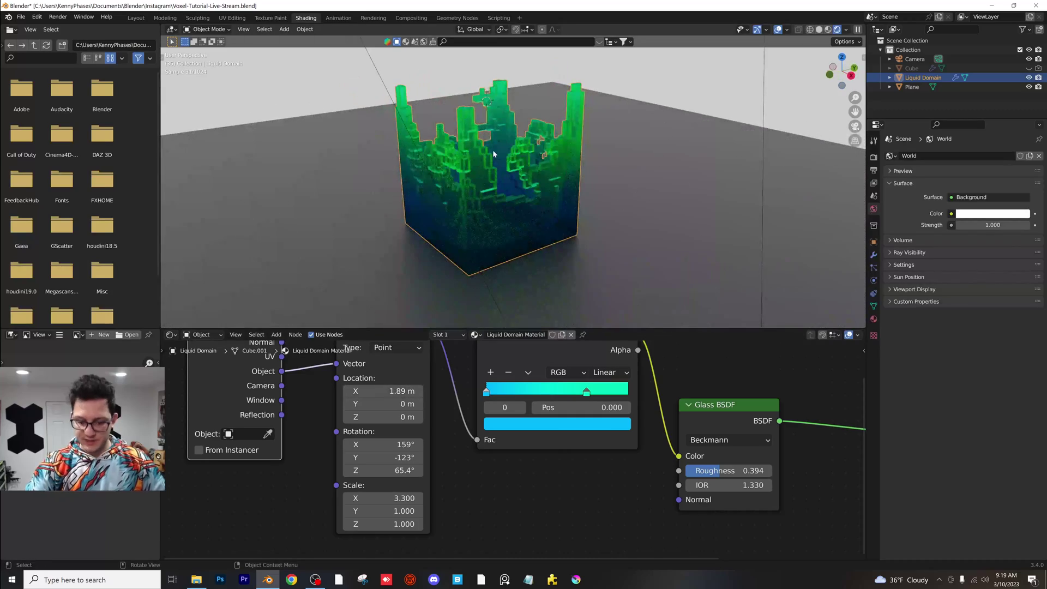
key("KP_0")
middle_click_drag(501, 232, 509, 187, "ctrl")
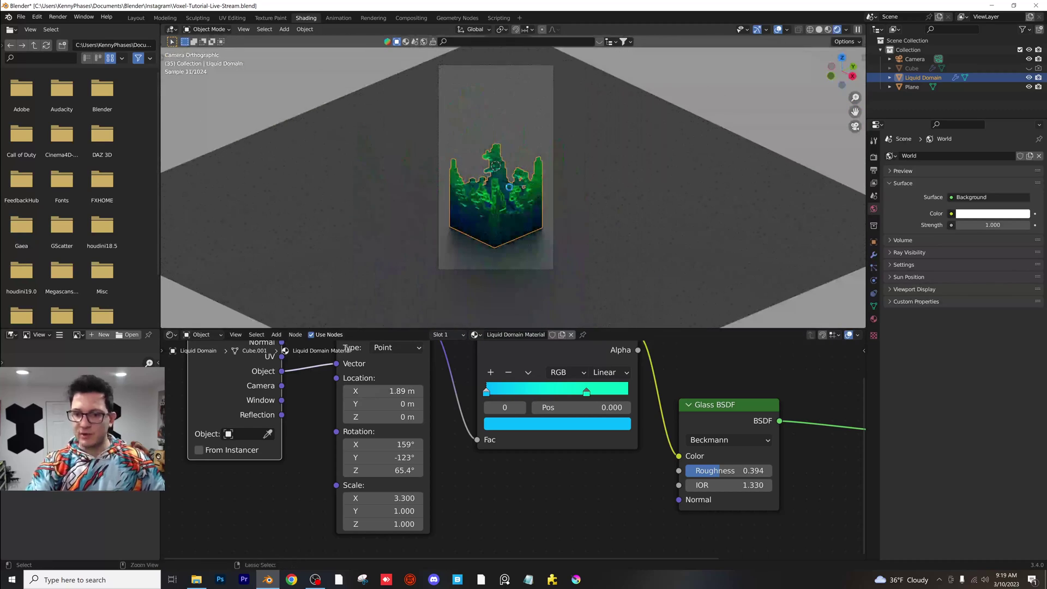
- Save the file, then add a Brick Texture to the floor plane's material and connect its Color output to Base Color
key("ctrl+s")
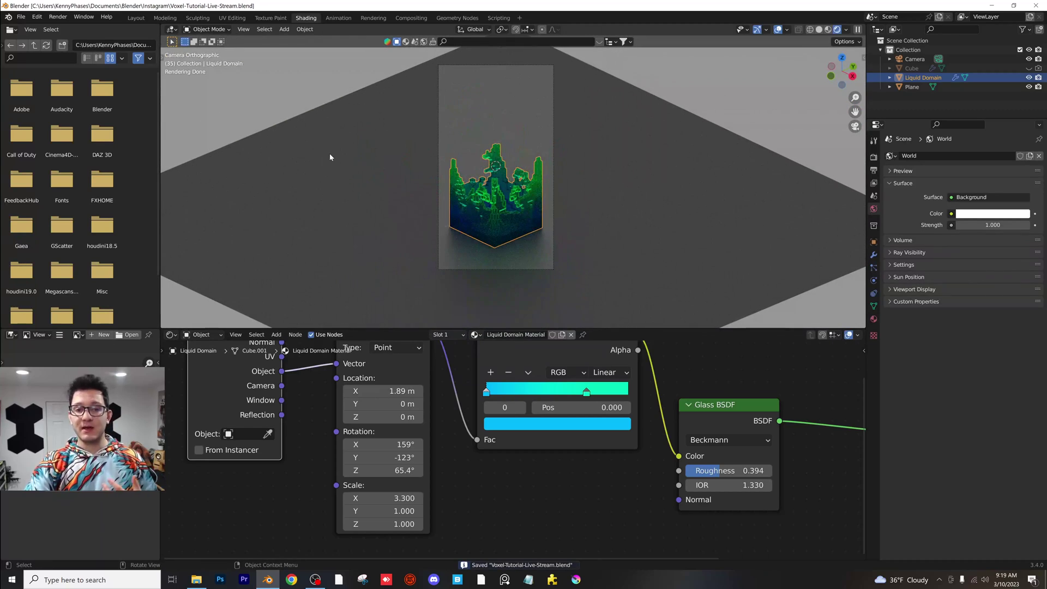
left_click(330, 157)
scroll(448, 459, "down", 4)
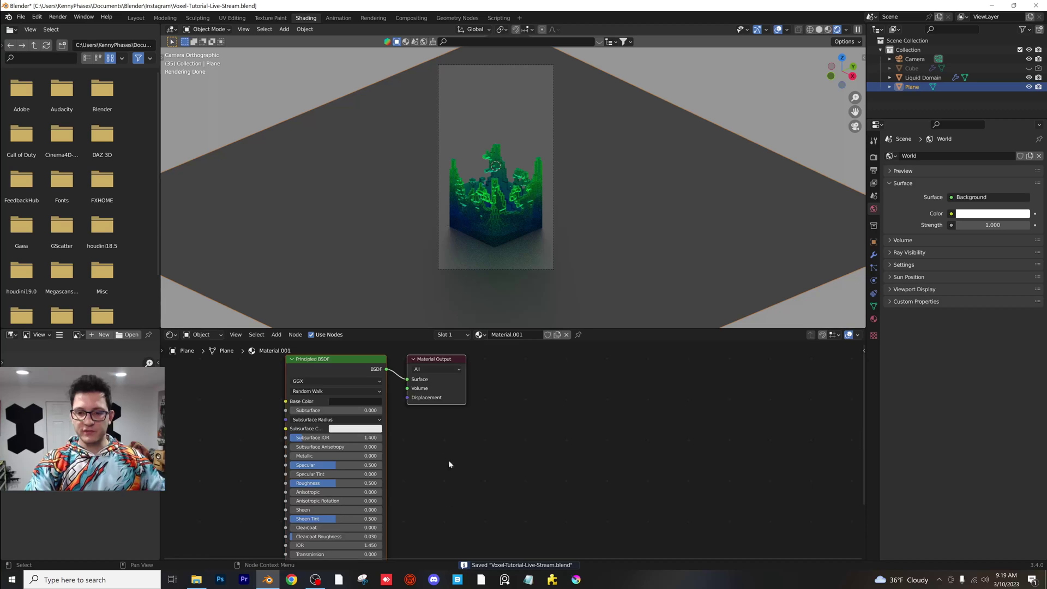
left_click(276, 335)
type("b")
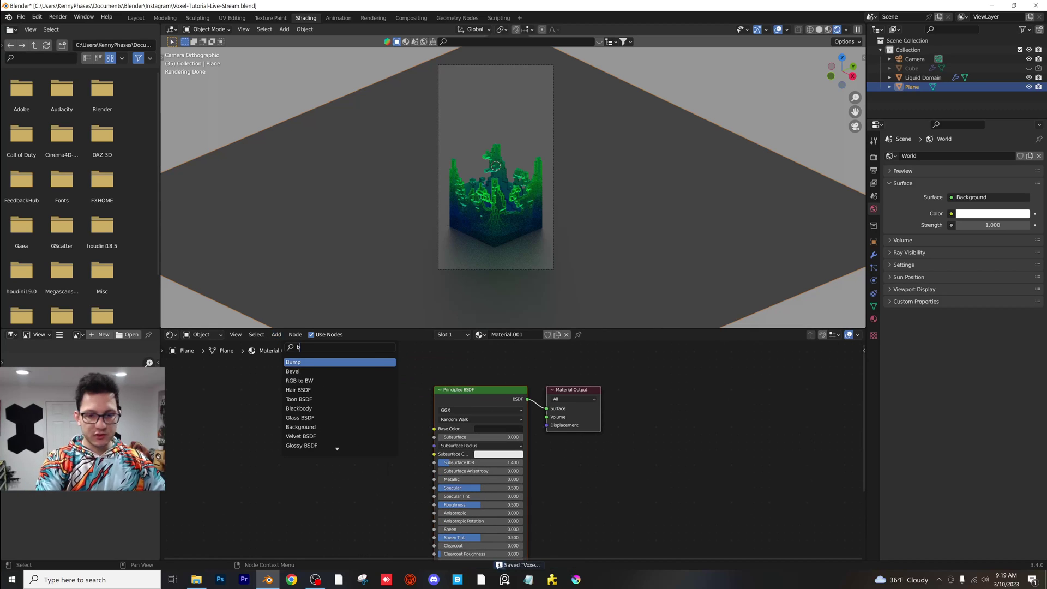
type("rick")
key("Return")
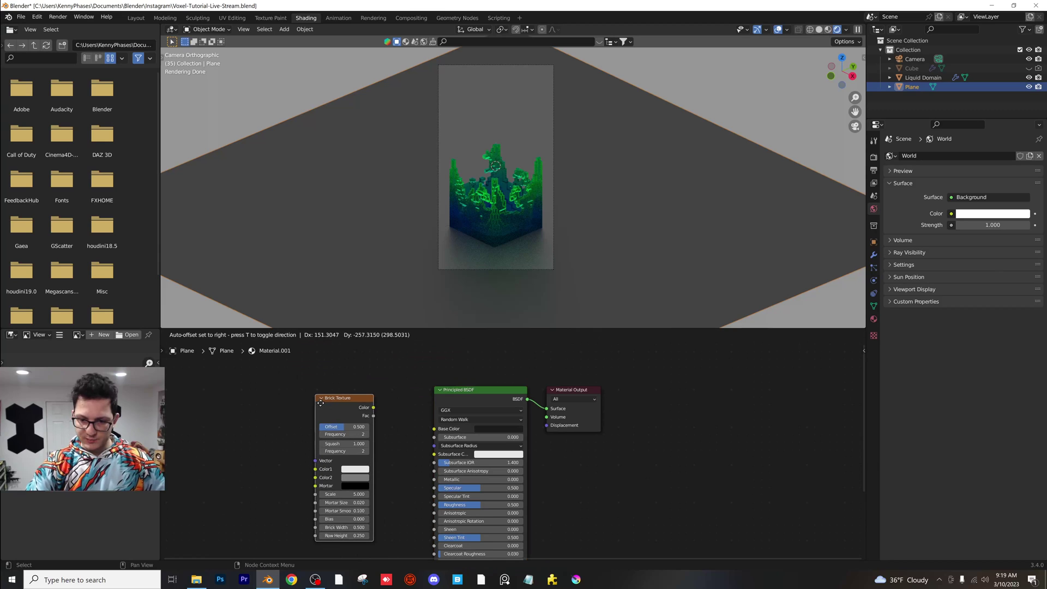
left_click(321, 403)
left_click_drag(436, 431, 435, 429)
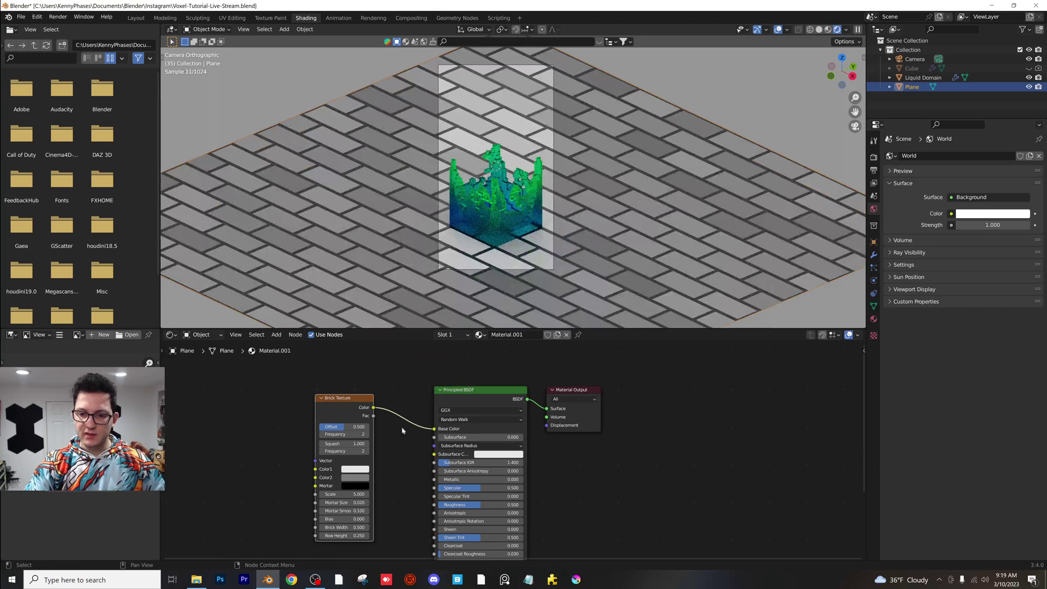
- Set the Brick Texture's Offset to 0 and recolor both bricks the same dark gray with a lighter gray mortar
left_click_drag(352, 427, 321, 427)
scroll(406, 445, "up", 3)
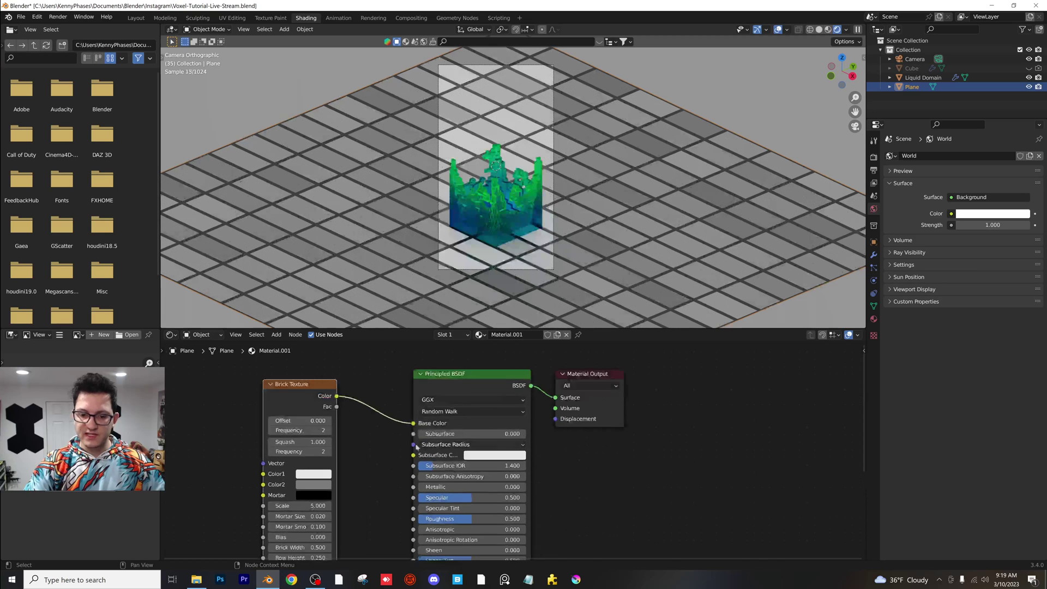
middle_click_drag(395, 447, 529, 426)
scroll(606, 421, "up", 1)
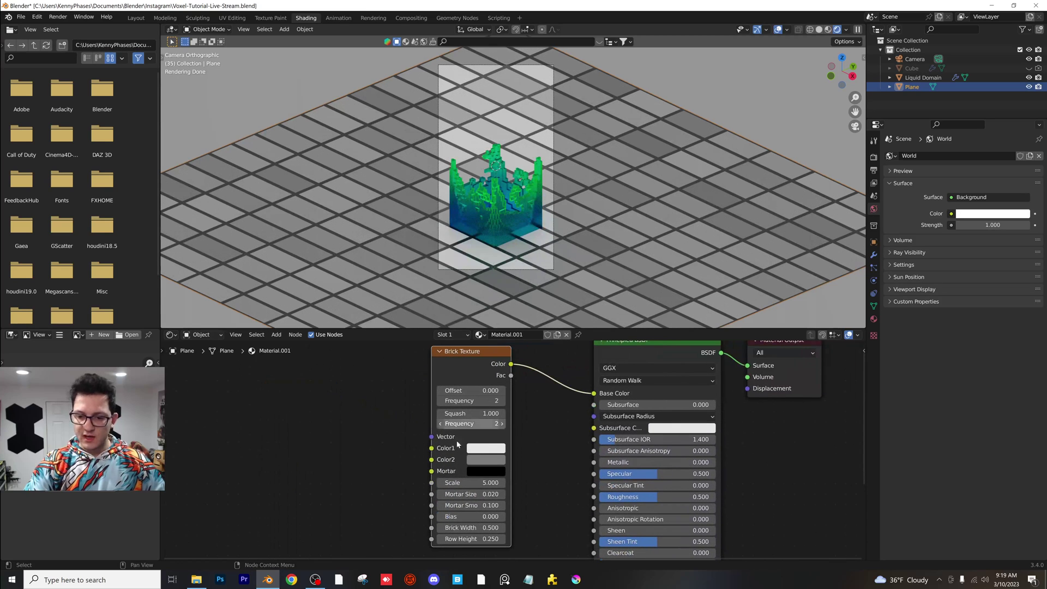
left_click(487, 450)
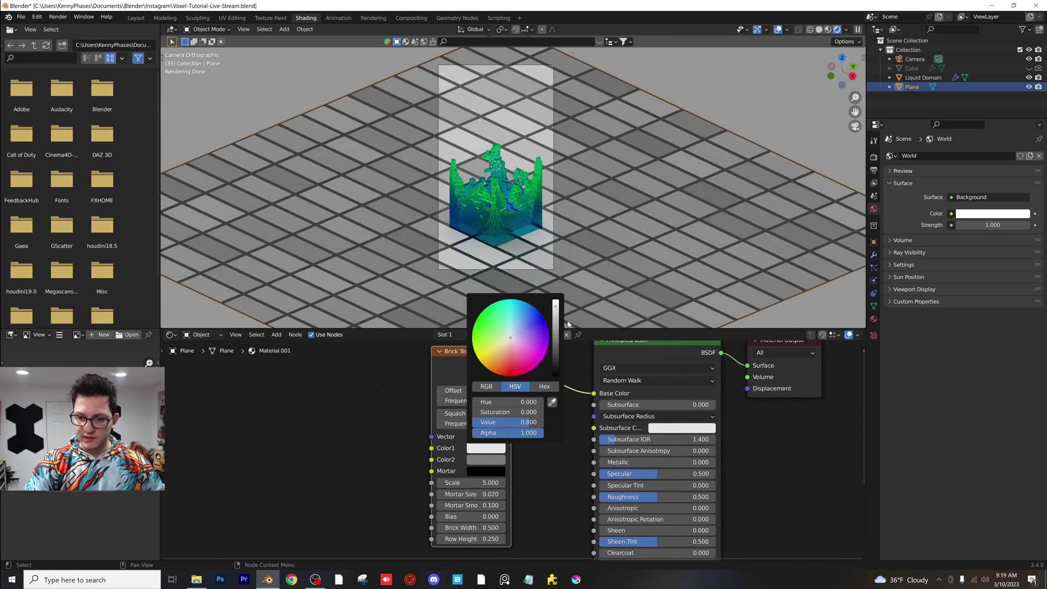
left_click_drag(557, 320, 557, 362)
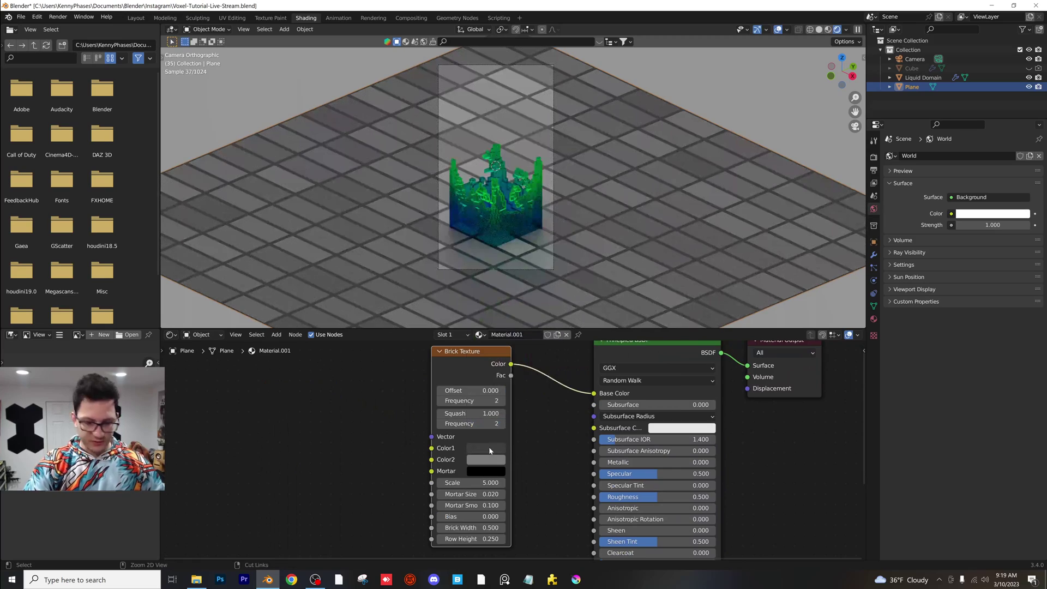
key("ctrl+v")
left_click(493, 470)
left_click_drag(556, 360, 555, 365)
- Thin the brick pattern's lines by setting Mortar Size to 0.006
scroll(509, 489, "up", 2)
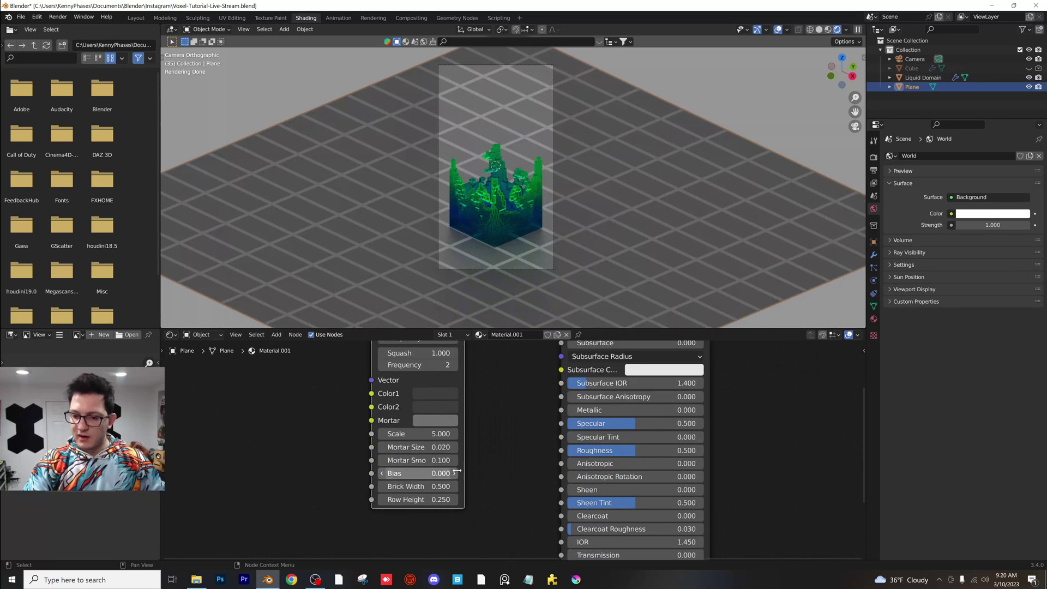
middle_click_drag(517, 489, 540, 491)
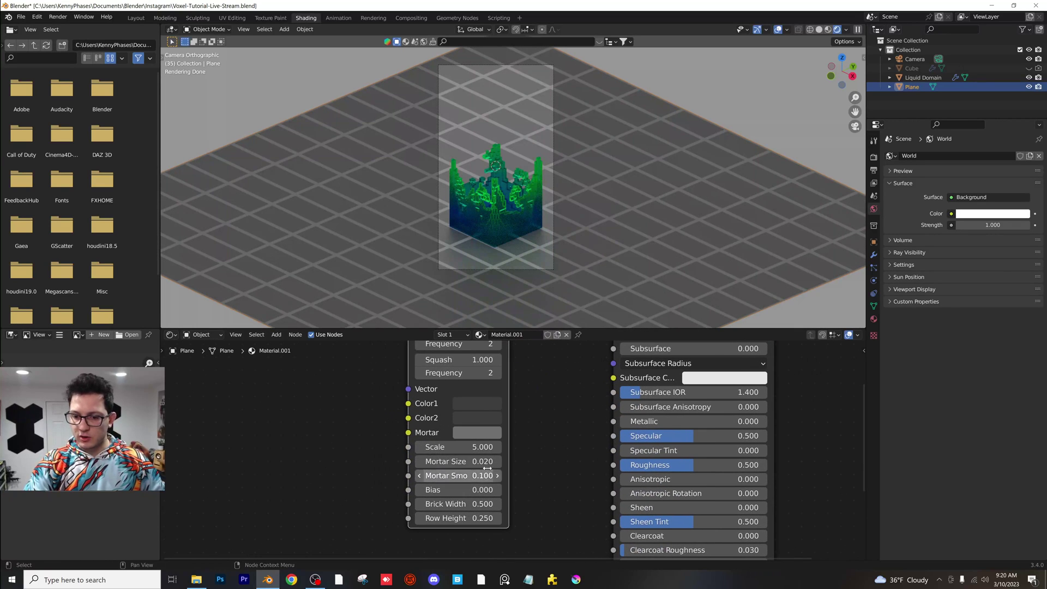
left_click_drag(484, 463, 486, 462)
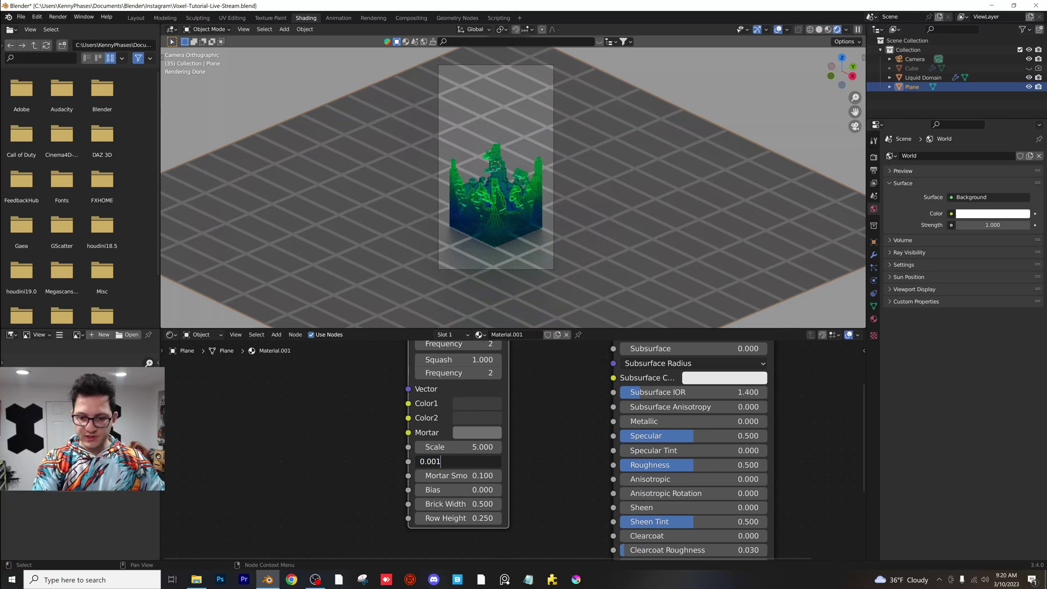
key("Return")
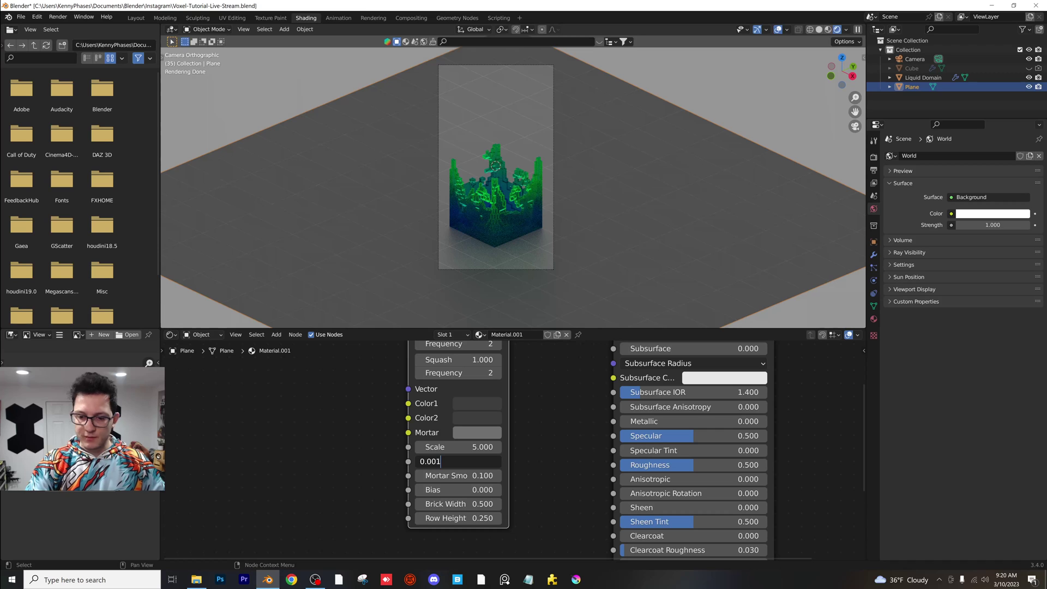
type("6")
key("Return")
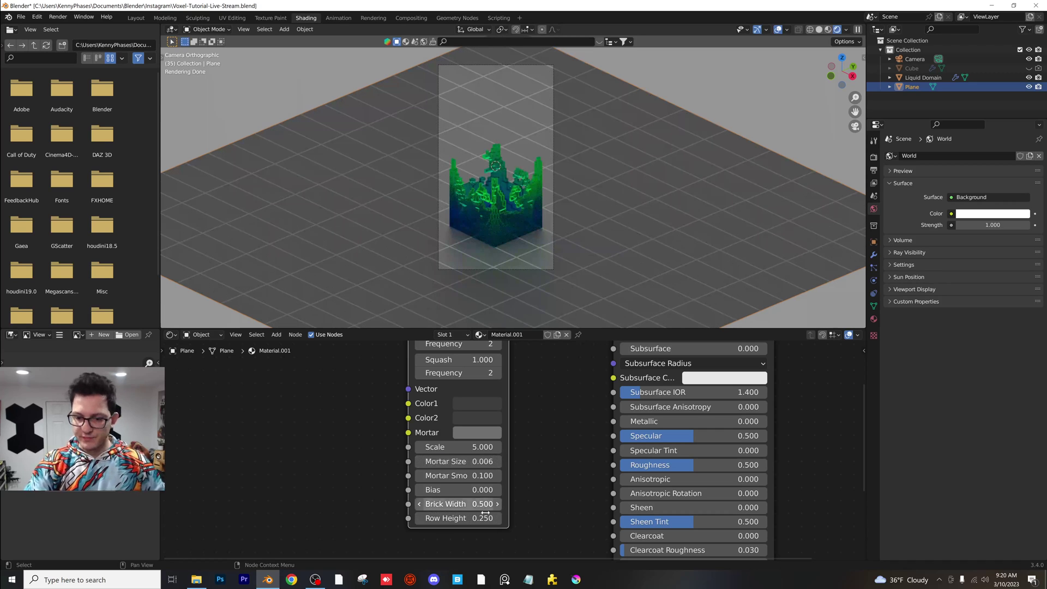
- Set the Brick Texture's Brick Width and Row Height to 0.3 and its Scale to 7.3
double_click(458, 504)
type("0.3")
key("Tab")
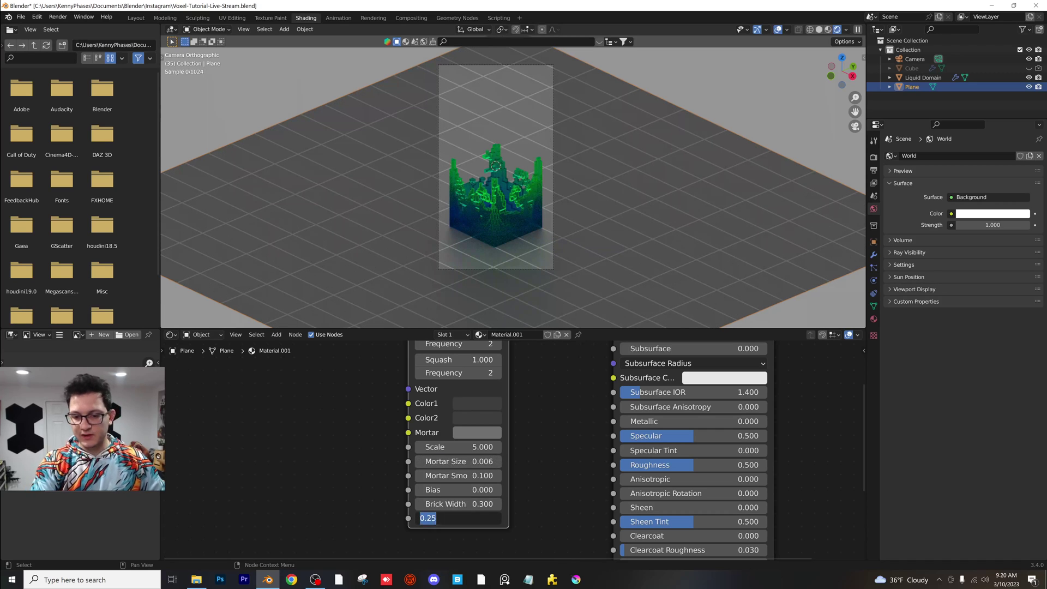
type("0.3")
key("Return")
left_click_drag(467, 447, 507, 447)
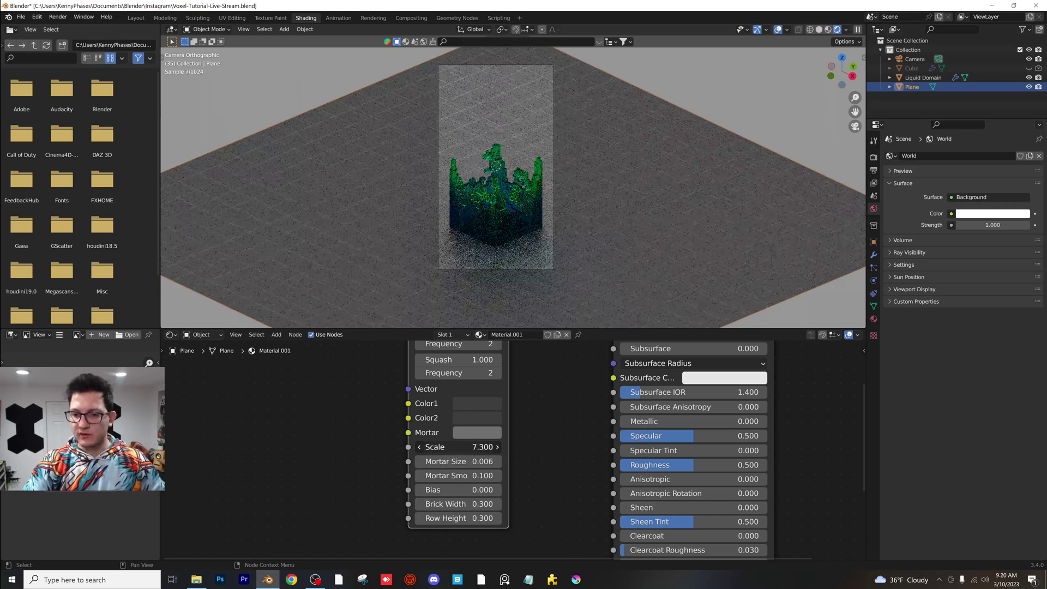
- Set the floor material's Metallic to 0.624 and Roughness to 0.363, and save the file
middle_click_drag(572, 418, 498, 414)
left_click_drag(600, 417, 622, 417)
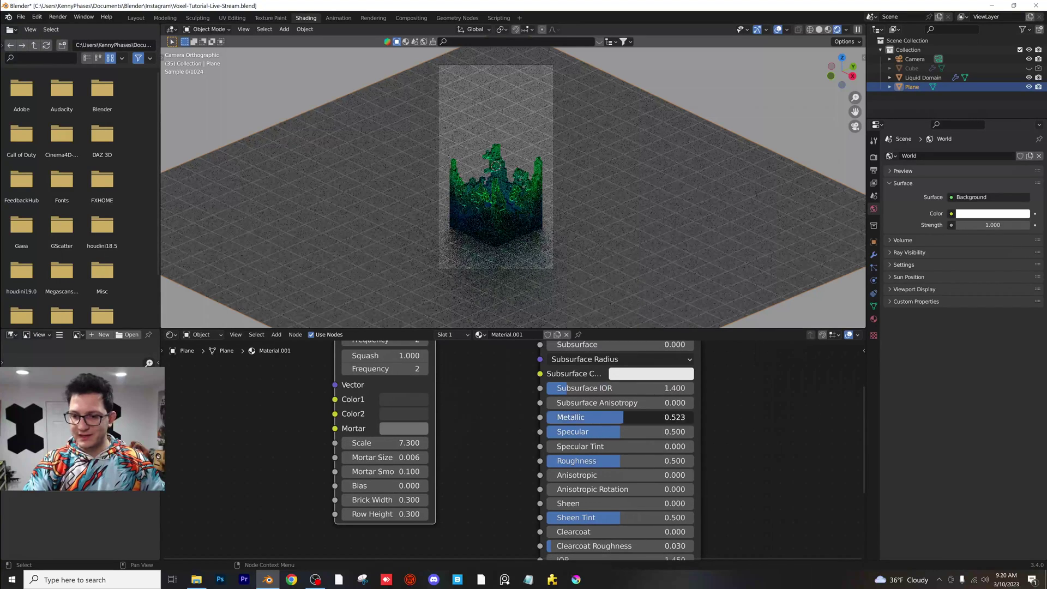
left_click_drag(619, 461, 600, 461)
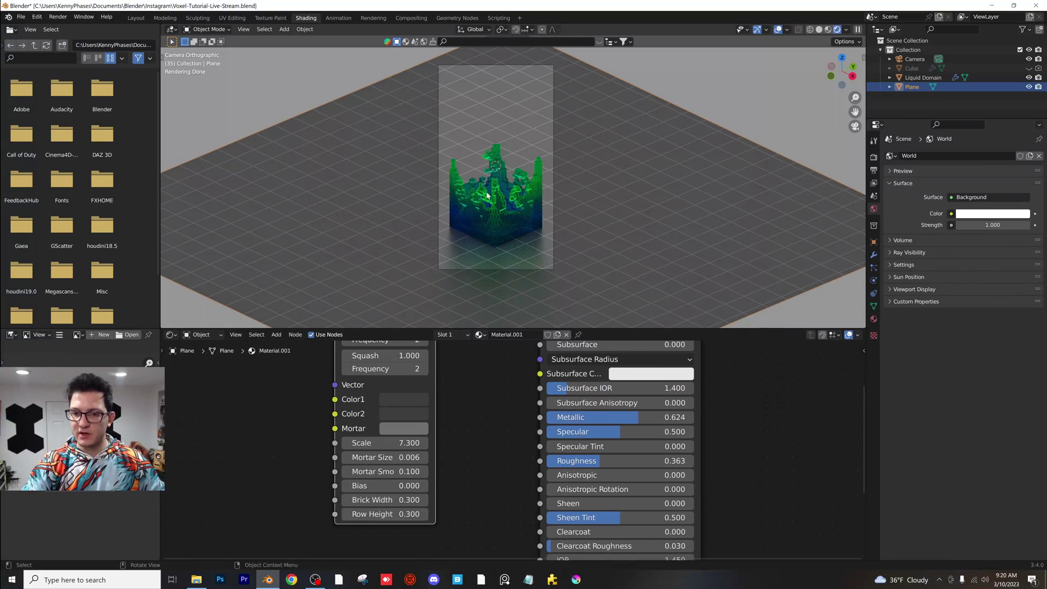
key("ctrl+s")
- Switch to the Layout workspace and show the scene in solid shading outside the camera view
left_click(137, 17)
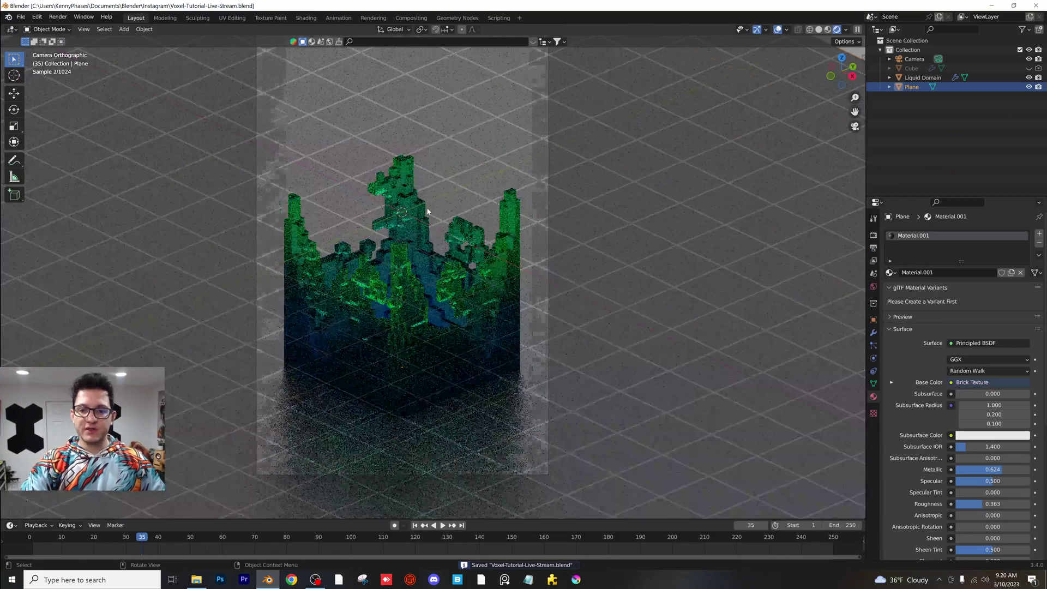
middle_click_drag(430, 208, 441, 251)
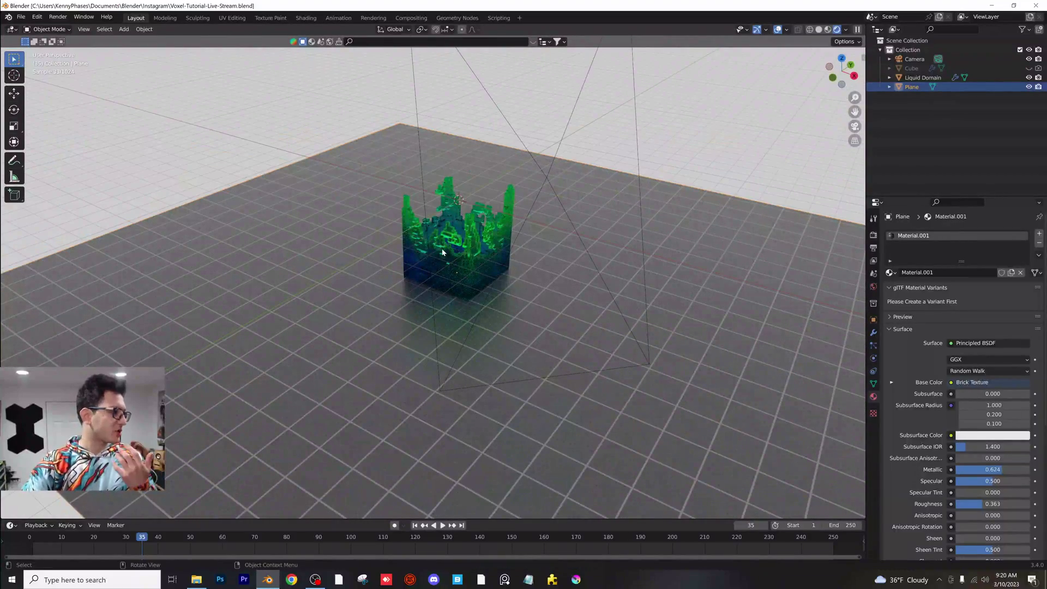
scroll(388, 257, "down", 7)
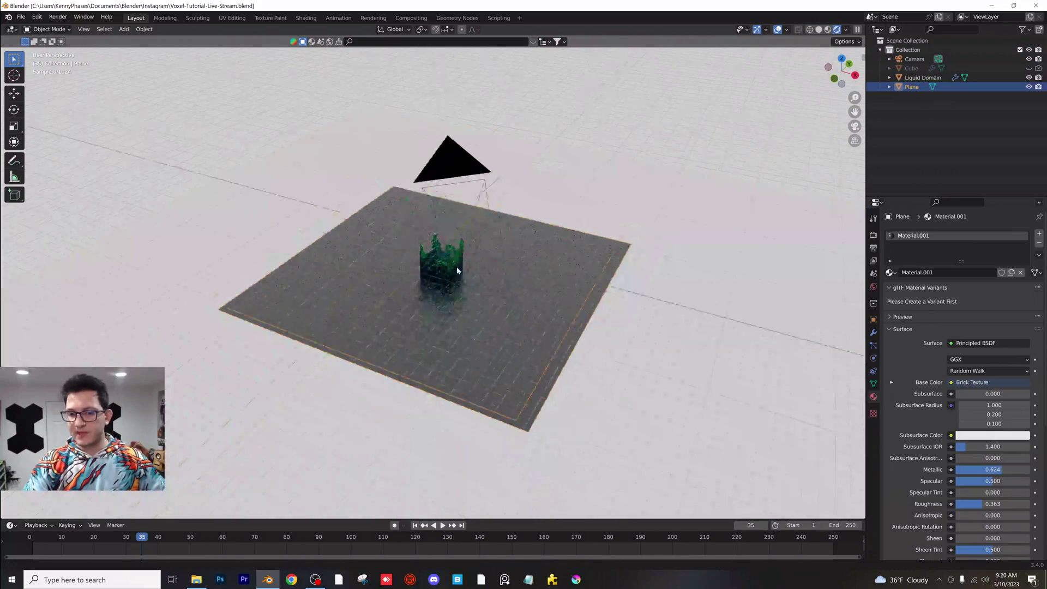
left_click(818, 29)
scroll(432, 275, "up", 2)
mouse_move(432, 275)
middle_mouse_down("shift")
mouse_move(443, 322)
mouse_move(549, 297)
middle_mouse_up("shift")
scroll(431, 312, "up", 1)
- Subdivide the floor plane's mesh in Edit Mode with about 30 cuts and return to Object Mode
key("Tab")
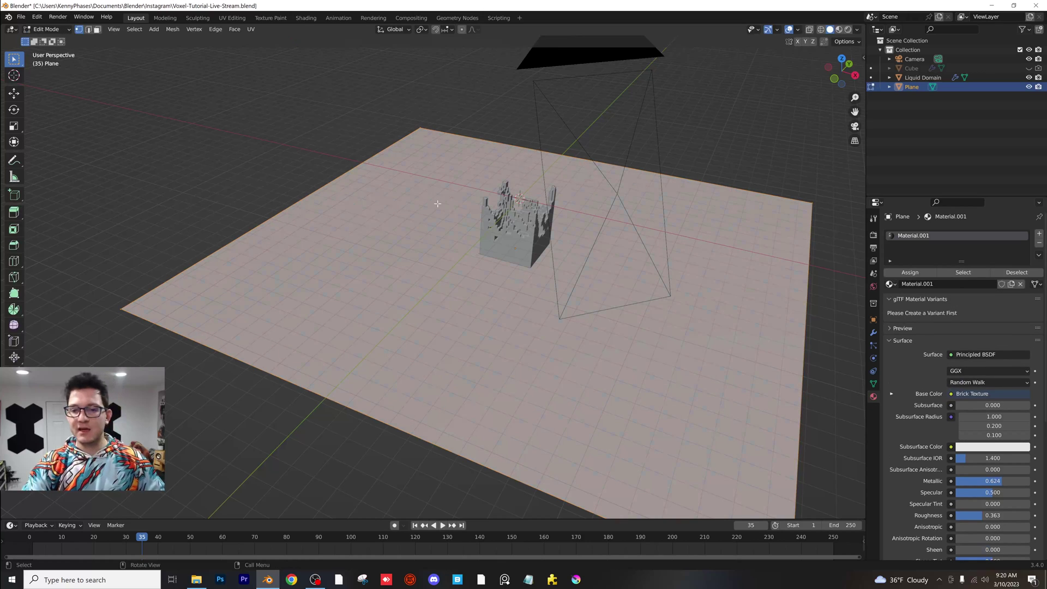
right_click(438, 203)
left_click(437, 204)
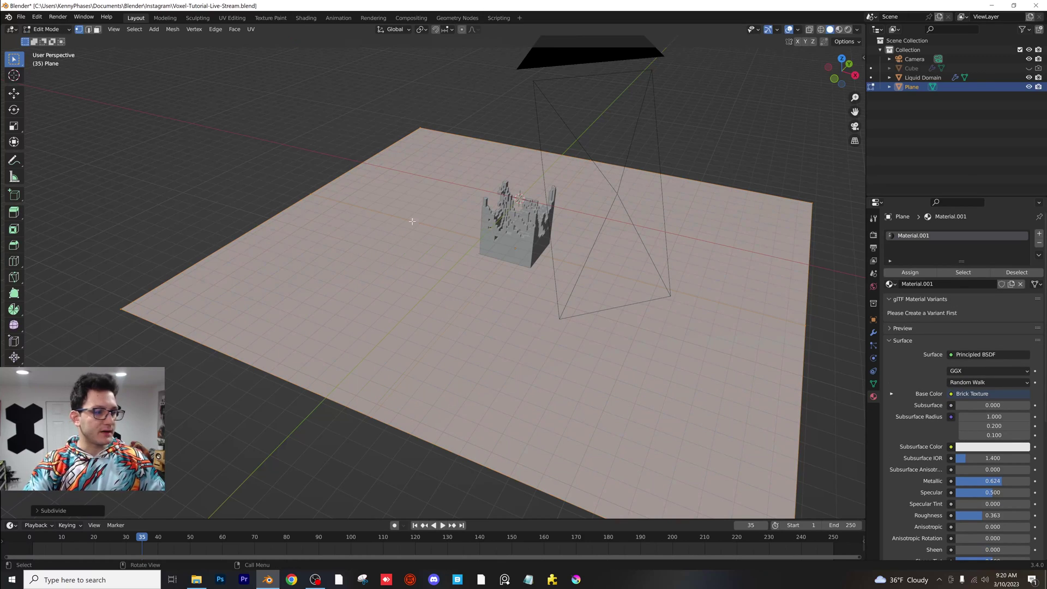
left_click(43, 511)
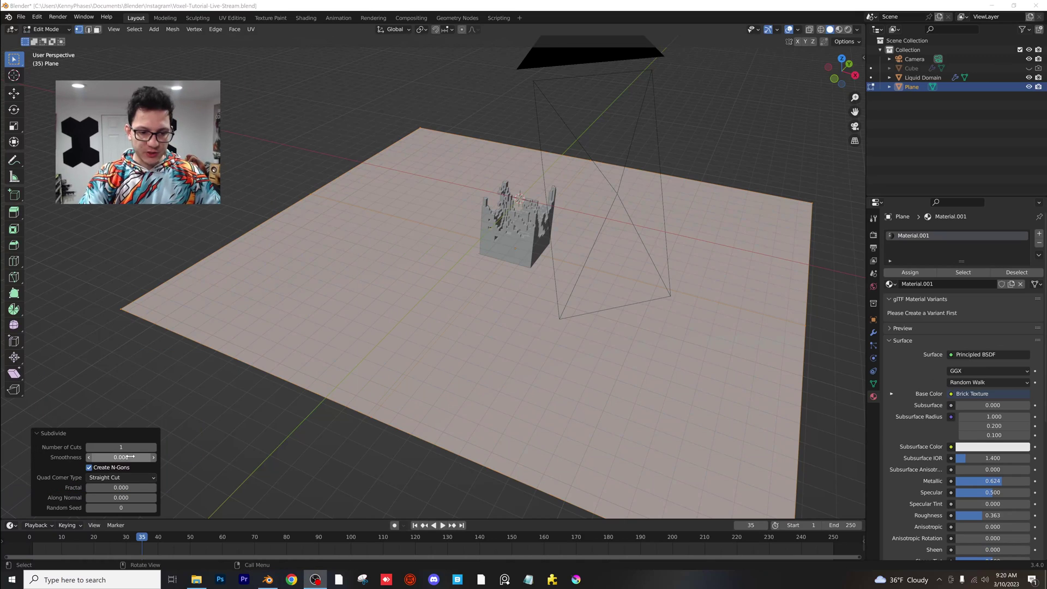
left_click(121, 446)
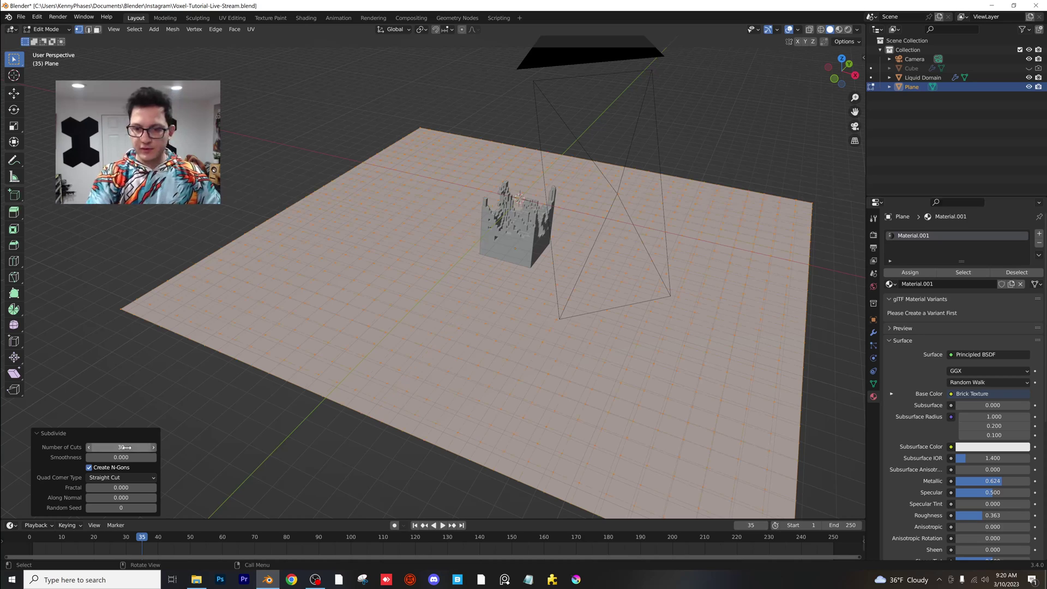
scroll(638, 158, "up", 3)
key("Tab")
- Add a Displace modifier to the floor plane
scroll(423, 248, "down", 2)
middle_click_drag(423, 248, 451, 246)
left_click(873, 332)
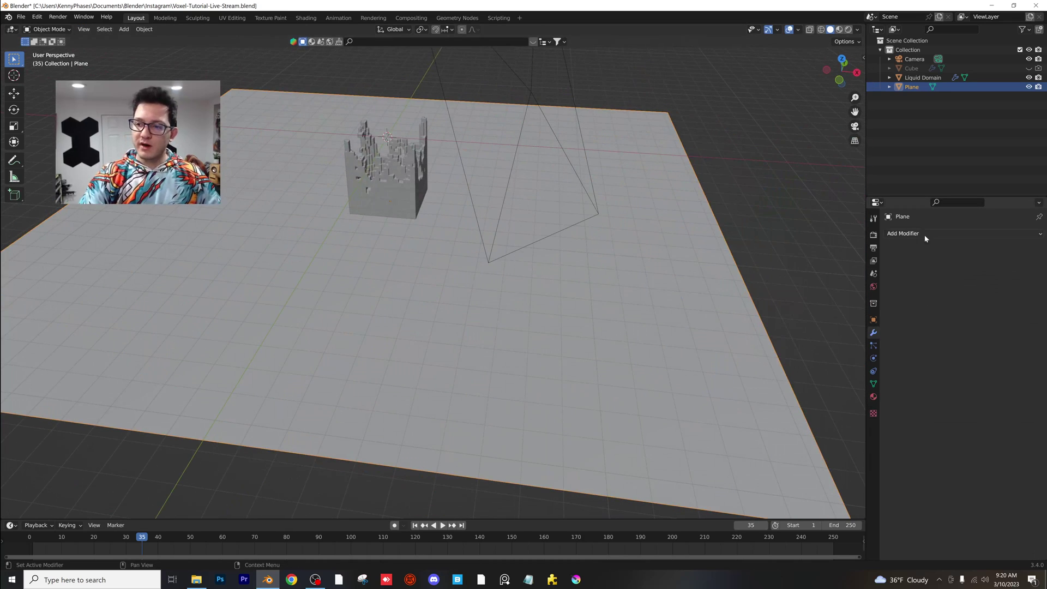
left_click(924, 234)
left_click(941, 295)
- Create a new texture for the Displace modifier and set its type to Clouds
scroll(618, 260, "down", 5)
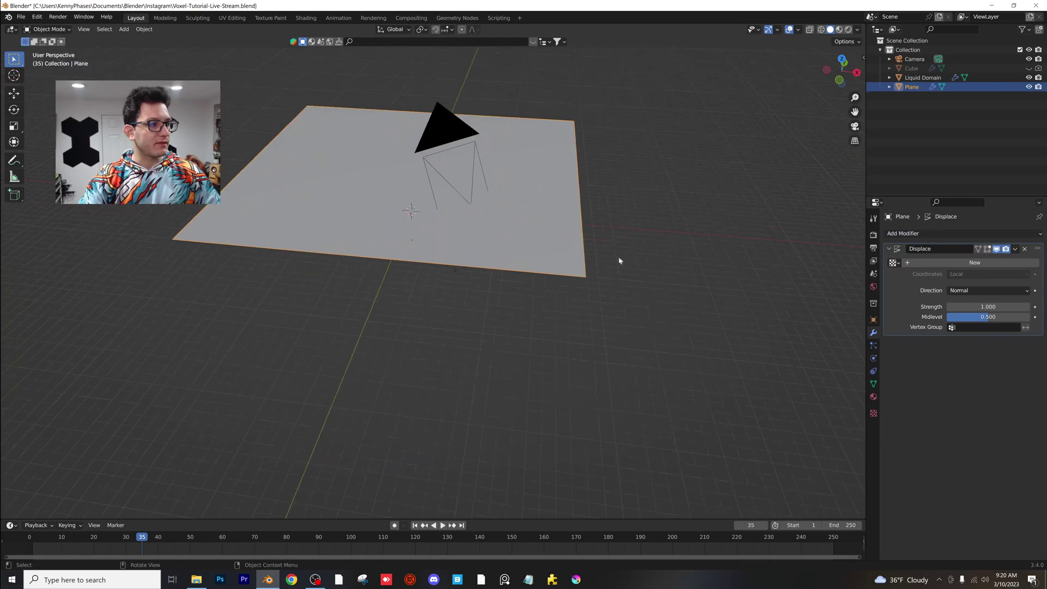
middle_click_drag(619, 260, 649, 285, "shift")
scroll(650, 286, "up", 1)
left_click(981, 263)
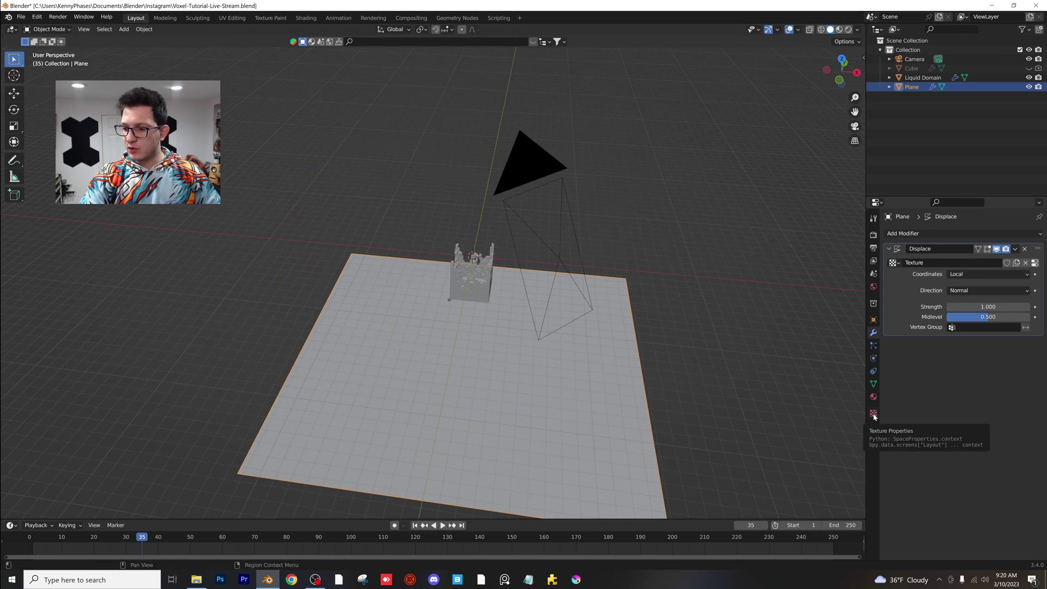
left_click(873, 414)
left_click(957, 263)
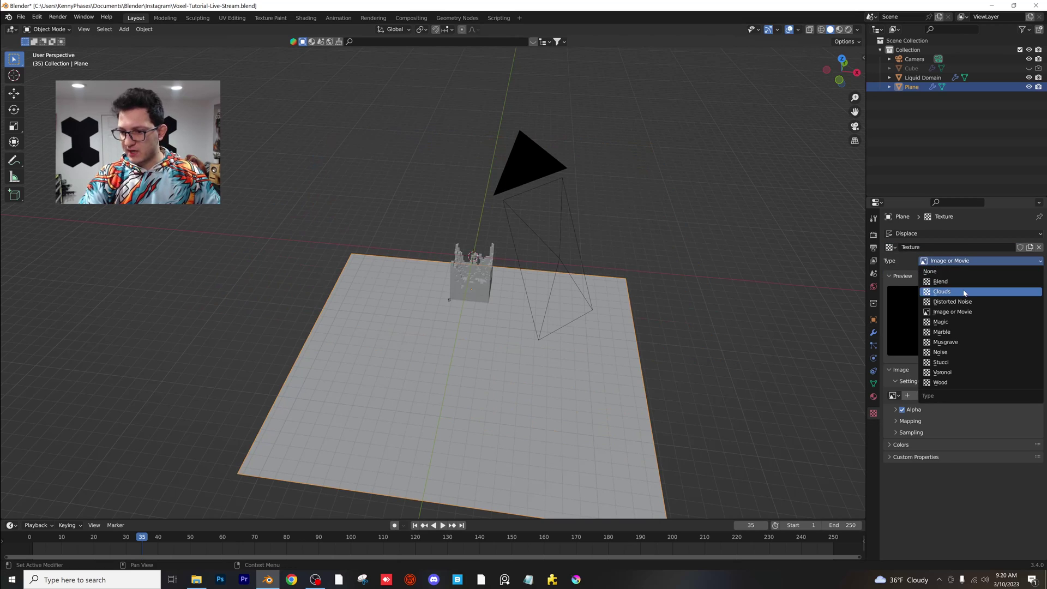
left_click(964, 292)
left_click(957, 262)
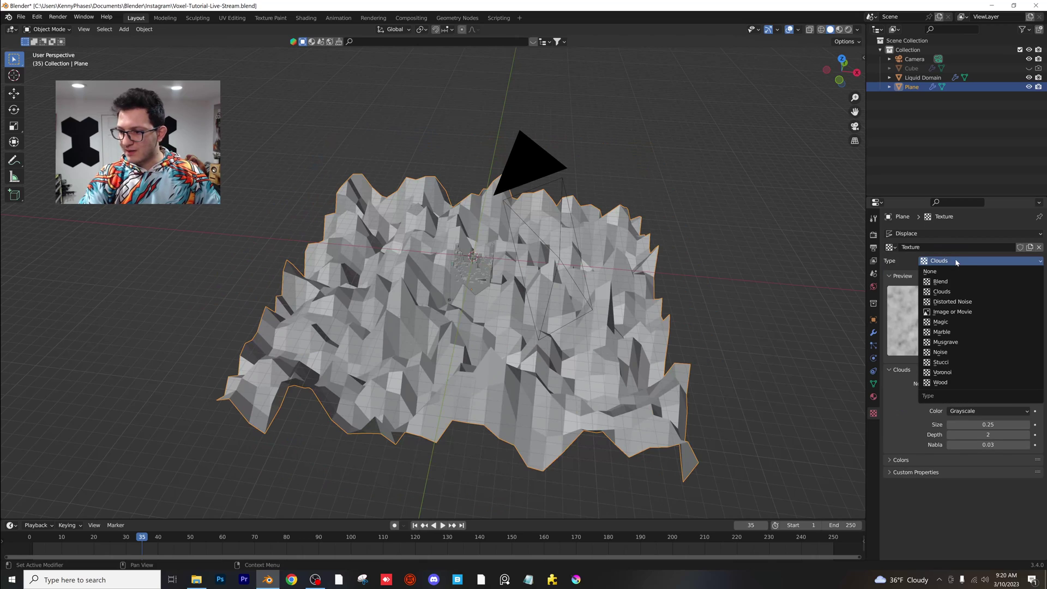
left_click(955, 261)
- Add a Remesh modifier below Displace on the floor plane and set it to Blocks mode
scroll(604, 324, "up", 3)
middle_click_drag(604, 324, 472, 277)
scroll(587, 318, "up", 2)
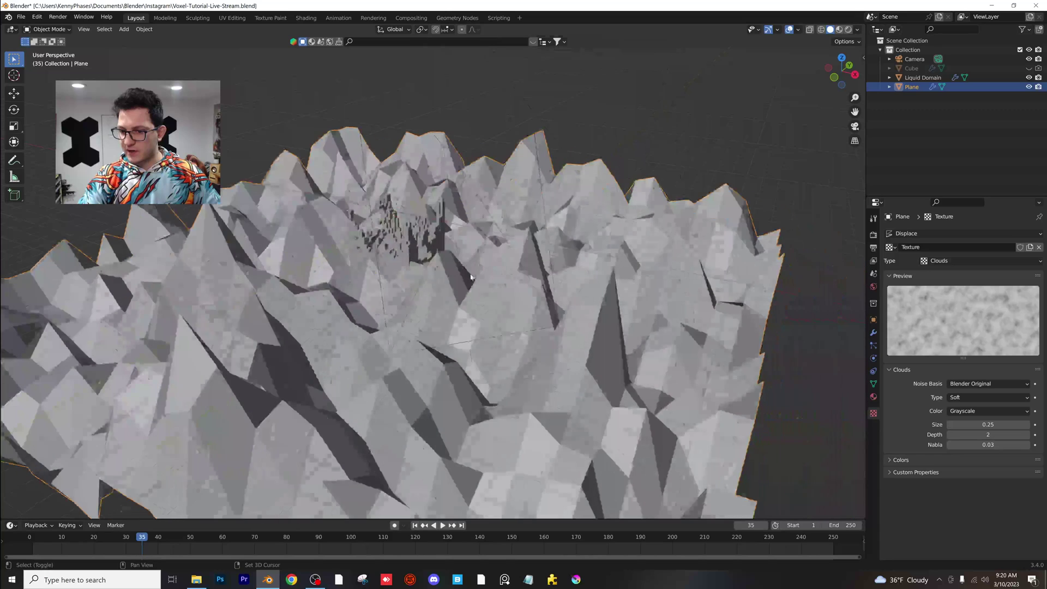
scroll(462, 277, "down", 4)
left_click(873, 331)
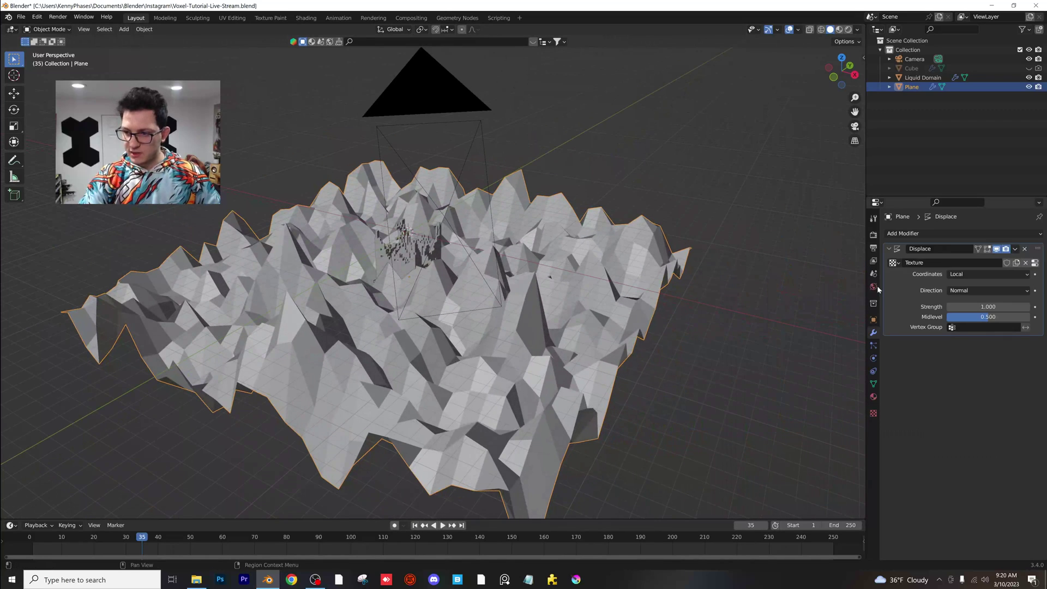
left_click(905, 233)
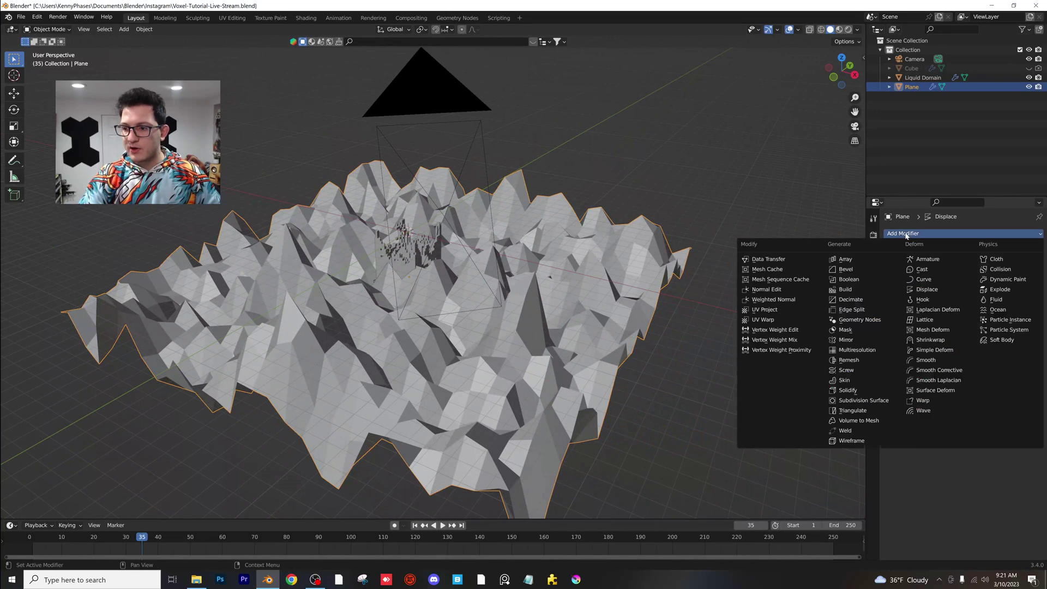
left_click(858, 370)
left_click(907, 357)
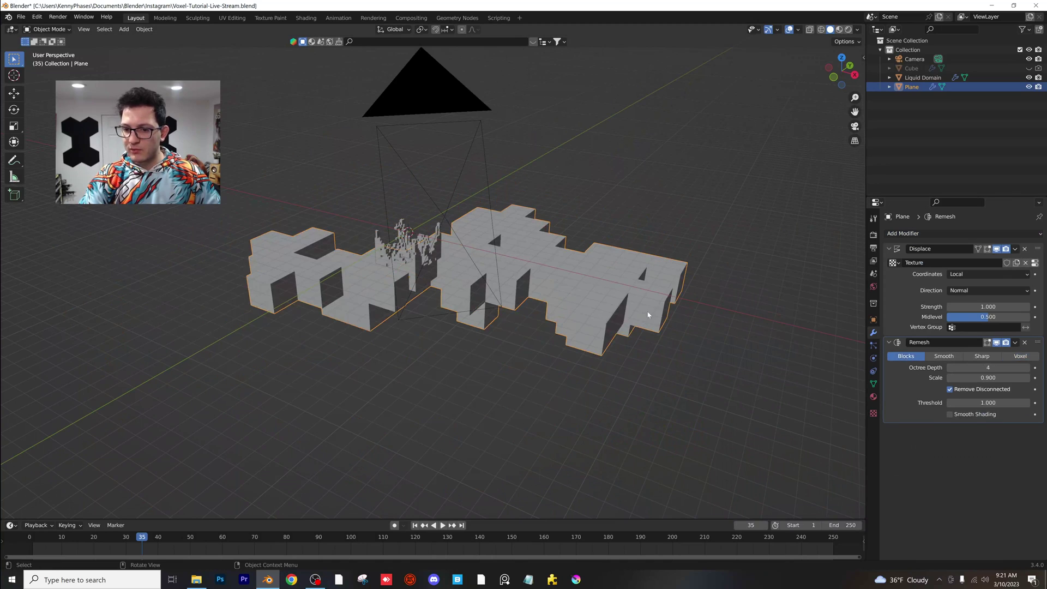
scroll(648, 315, "up", 3)
mouse_move(653, 316)
middle_mouse_down()
mouse_move(581, 297)
mouse_move(652, 320)
middle_mouse_up()
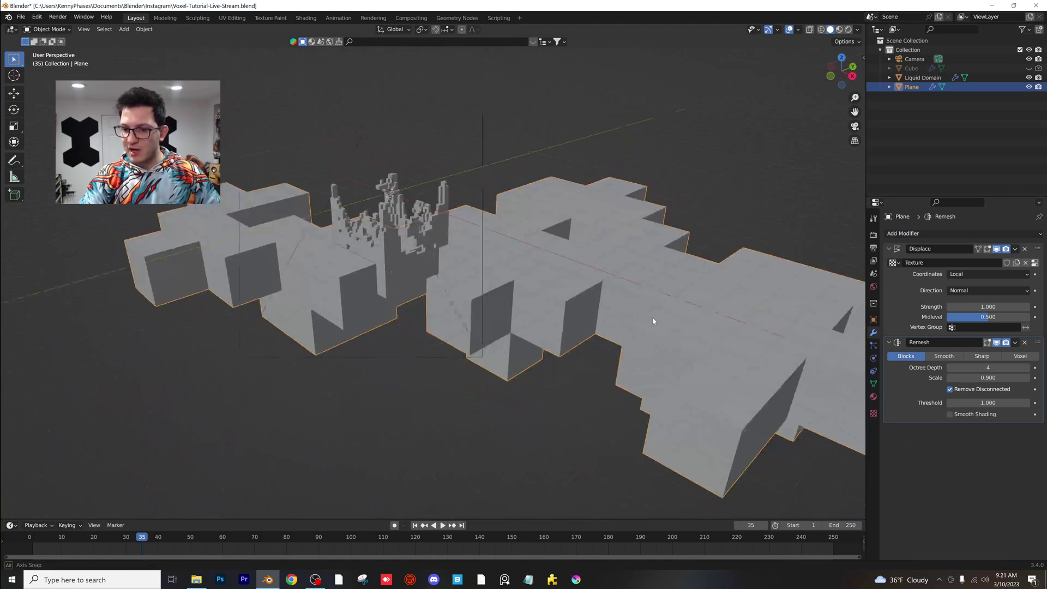
- Subdivide the floor plane's mesh once more in Edit Mode and return to Object Mode
key("Tab")
right_click(577, 277)
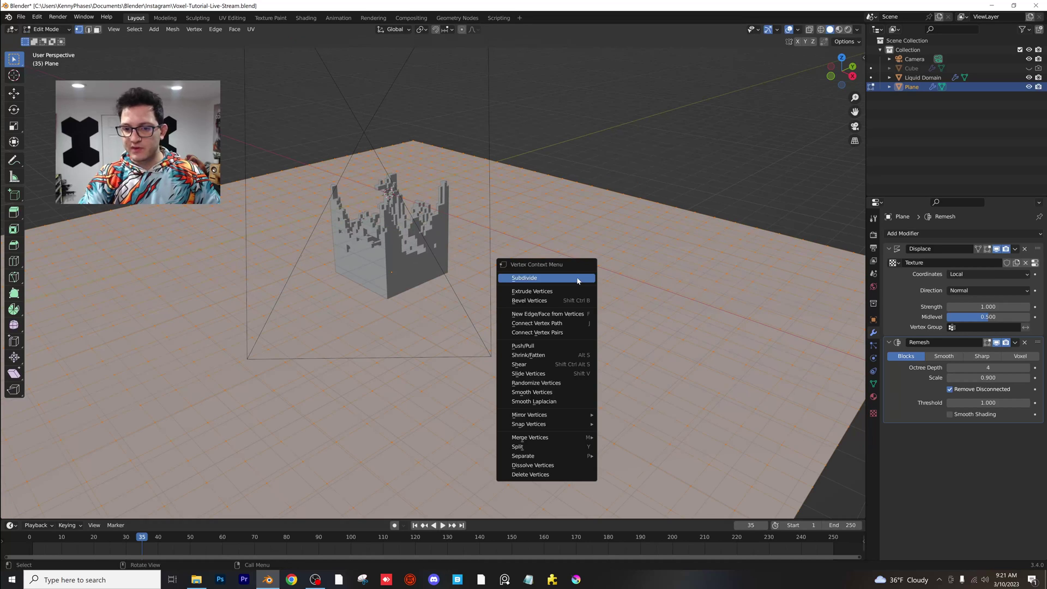
left_click(577, 277)
key("Tab")
middle_click_drag(576, 281, 576, 275, "shift")
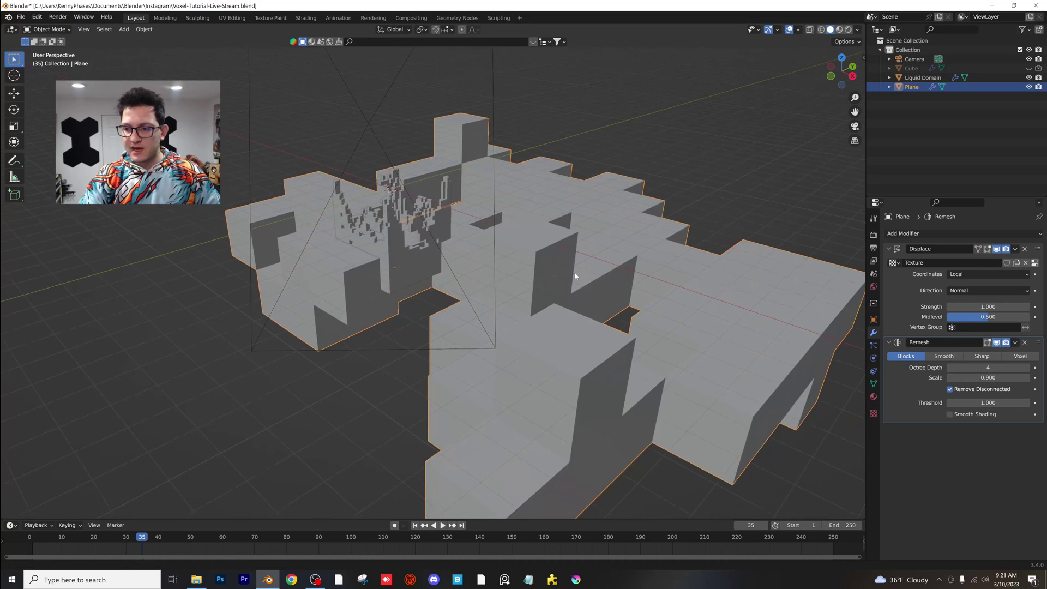
- Raise the floor plane's Displace strength to 2.210 and turn off Remove Disconnected in the Remesh modifier
left_click_drag(989, 307, 1041, 306)
left_click(952, 390)
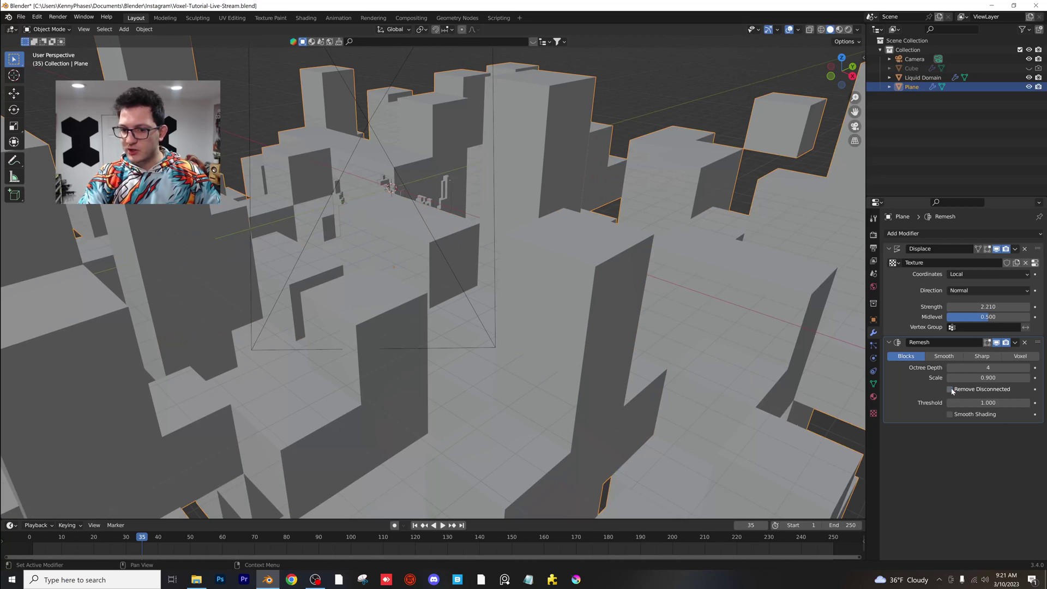
scroll(607, 290, "down", 7)
scroll(534, 273, "up", 3)
middle_click_drag(518, 267, 551, 269)
- Set the floor plane's Remesh octree depth to 6
left_click(1027, 367)
left_click(1027, 368)
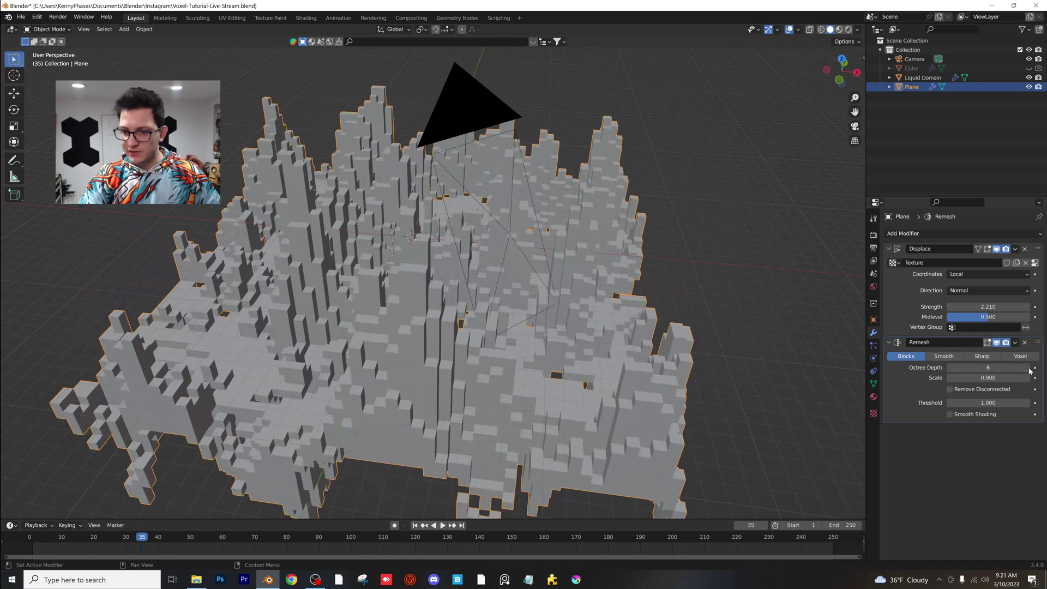
middle_click_drag(648, 313, 607, 312)
scroll(597, 311, "down", 2)
scroll(630, 319, "up", 1)
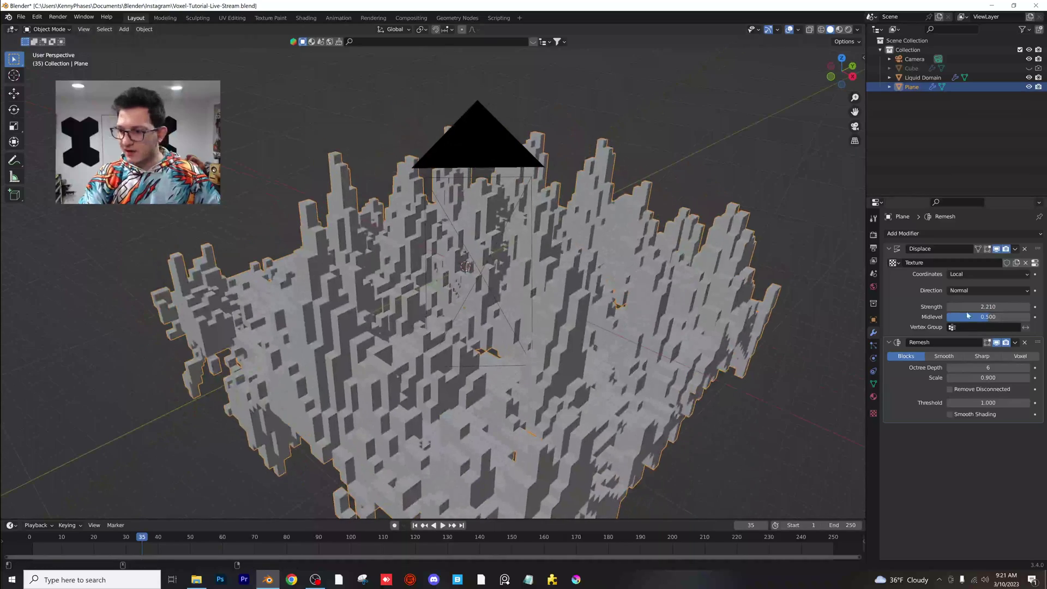
- Set the Displace strength to 0.650 and show the viewport in Rendered shading
left_click_drag(987, 307, 931, 307)
mouse_move(681, 291)
middle_mouse_down()
mouse_move(596, 292)
mouse_move(602, 300)
middle_mouse_up()
scroll(602, 300, "up", 2)
key("z")
left_click(496, 211)
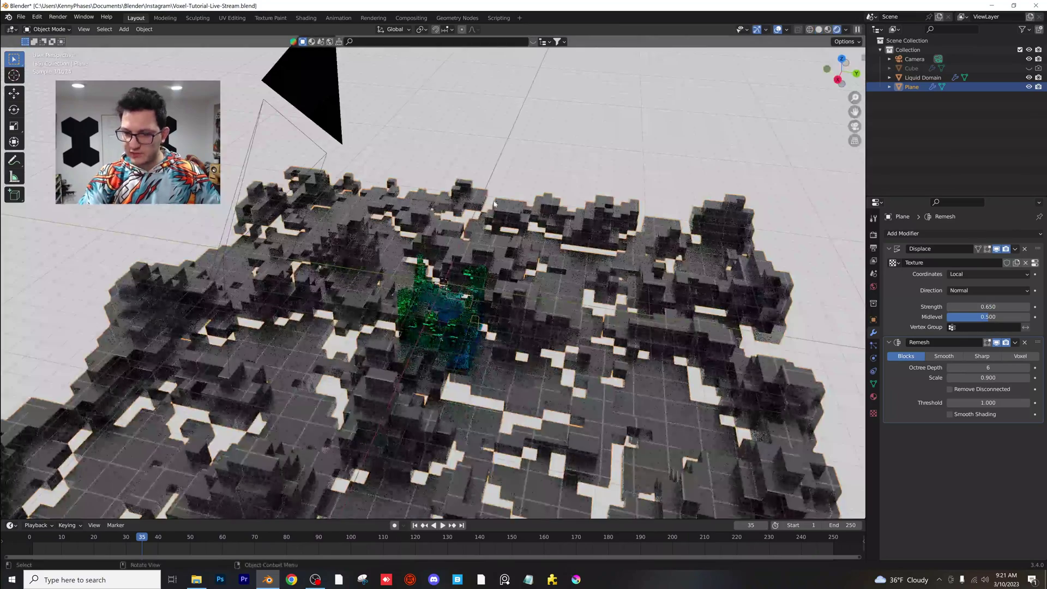
mouse_move(475, 213)
middle_mouse_down()
mouse_move(493, 240)
mouse_move(511, 224)
middle_mouse_up()
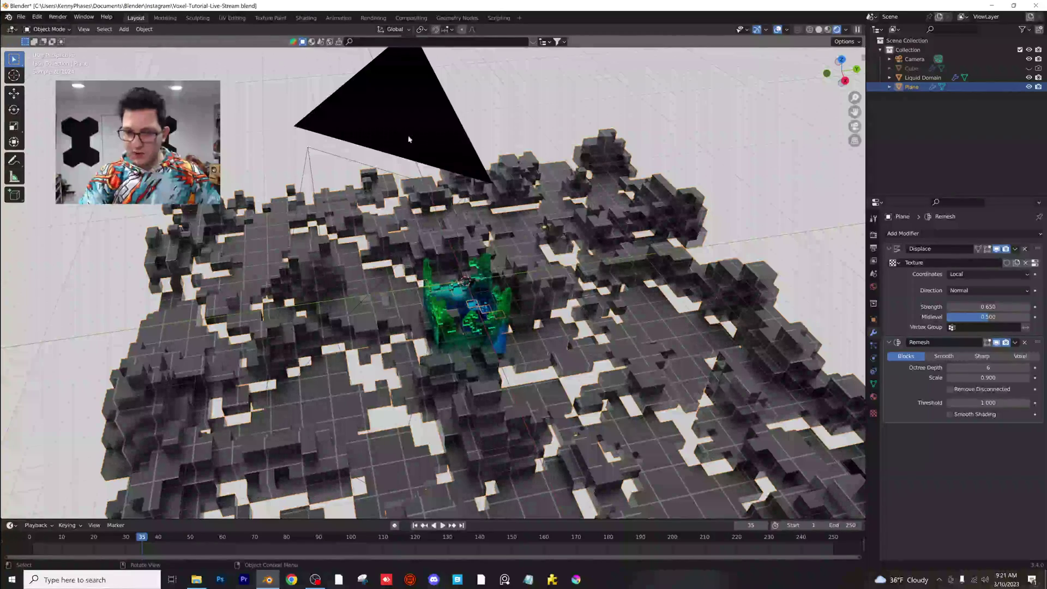
- In the Shading workspace, set the Brick Texture scale of the floor material to 13.190
left_click(305, 17)
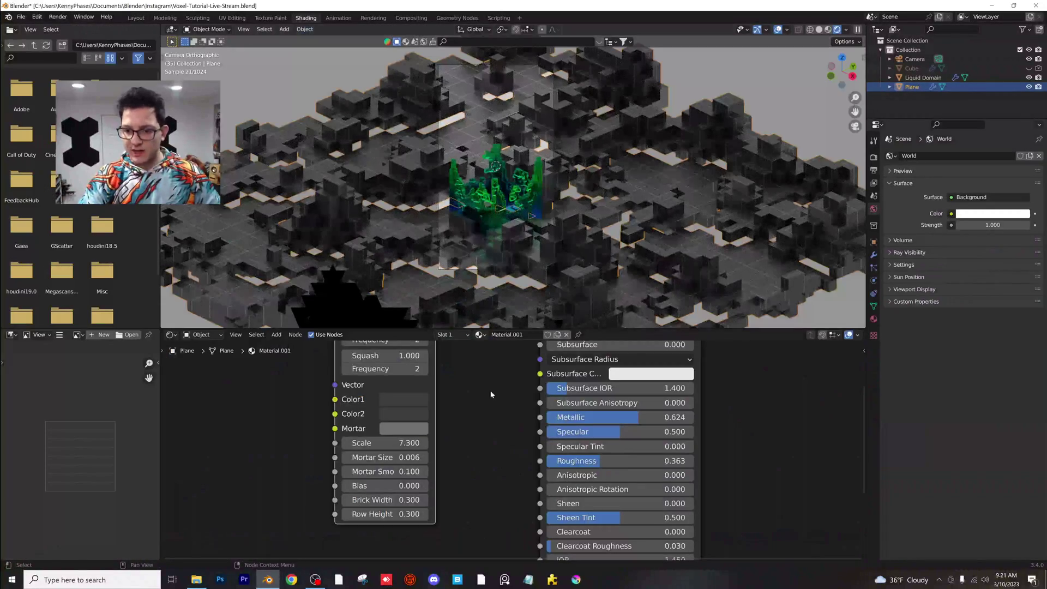
left_click_drag(402, 442, 388, 442)
middle_click_drag(573, 259, 532, 210)
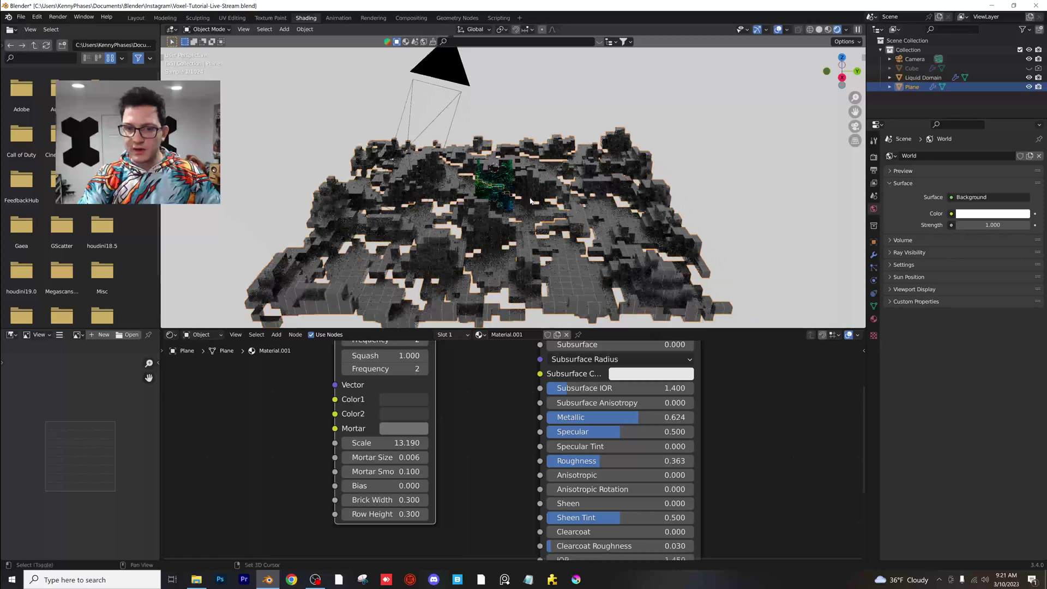
- Add a new plane and scale it up until it extends beyond the voxel terrain
left_click(284, 29)
left_click(394, 50)
scroll(394, 50, "down", 5)
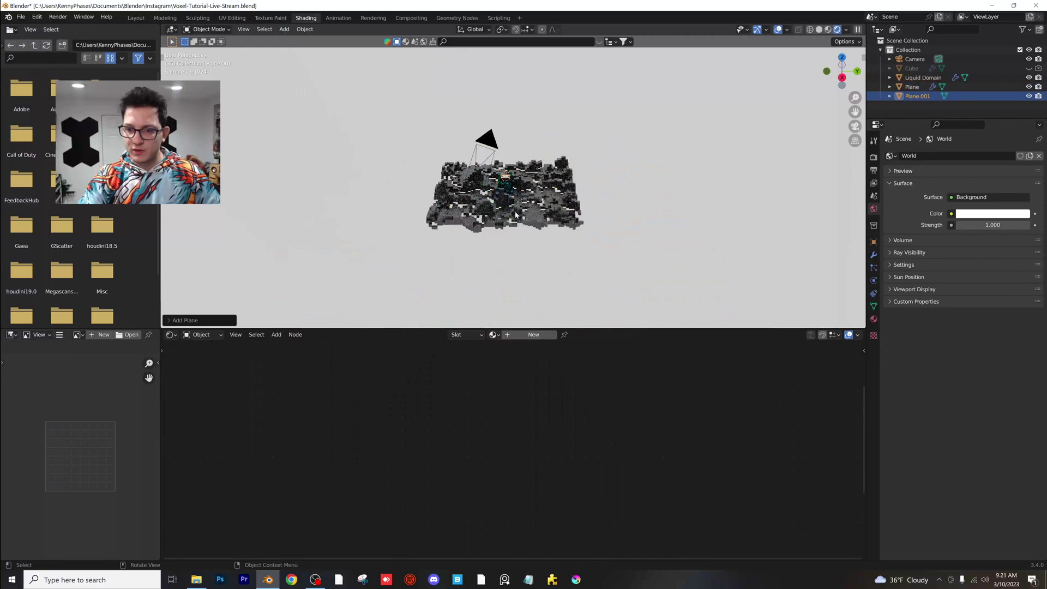
key("s")
left_click(710, 177)
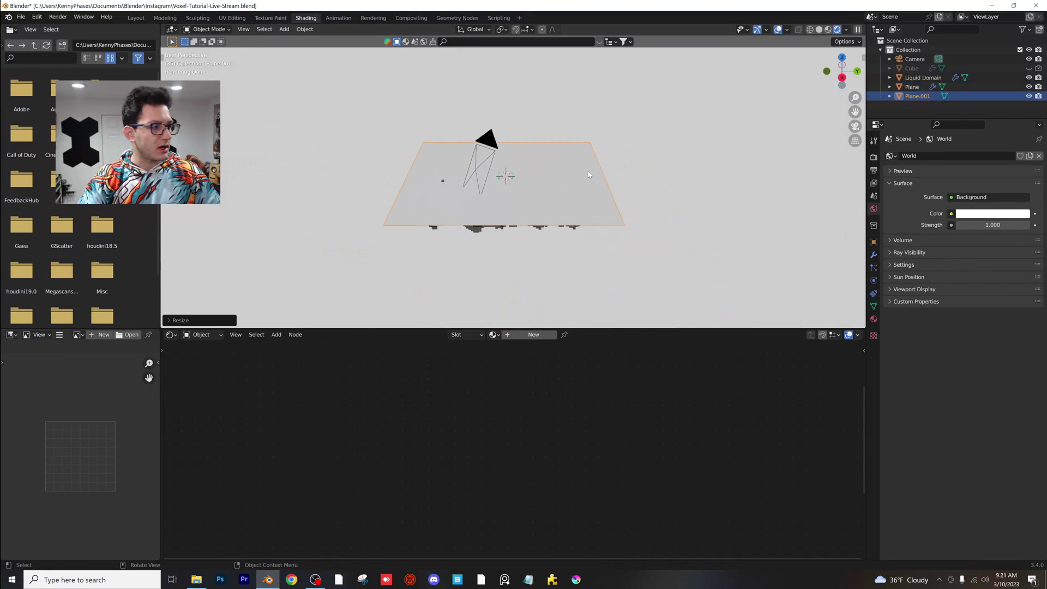
- Lower the new plane along Z so it fills the gaps in the voxel terrain as a ground surface
scroll(588, 171, "up", 3)
key("g")
key("z")
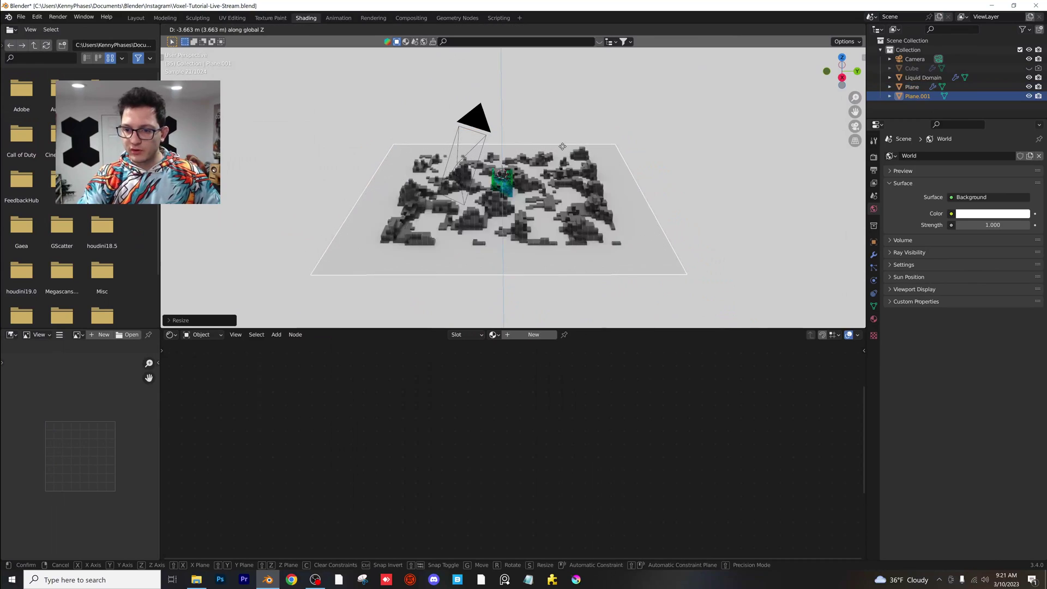
left_click(572, 212)
scroll(571, 213, "up", 5)
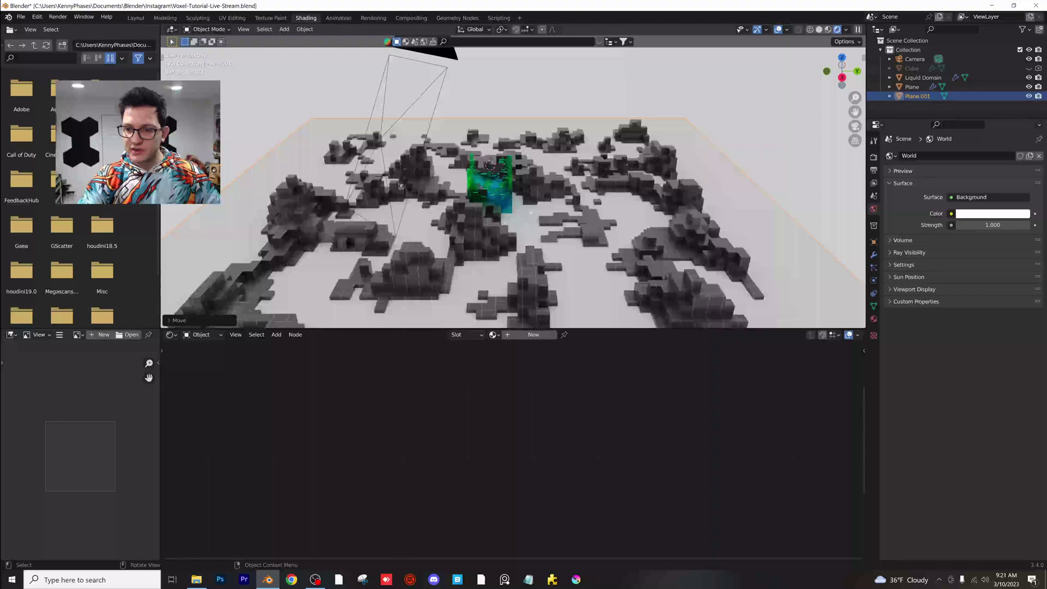
- Link the voxel terrain's material to the new ground plane and view the scene through the camera
left_click(593, 224, "shift")
key("ctrl+l")
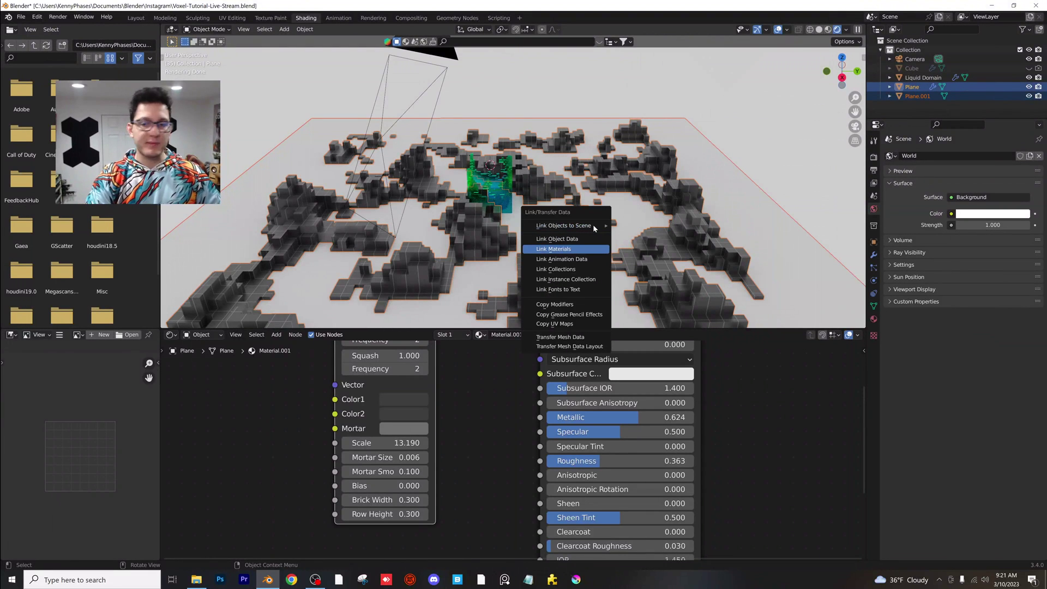
key("Return")
key("alt+a")
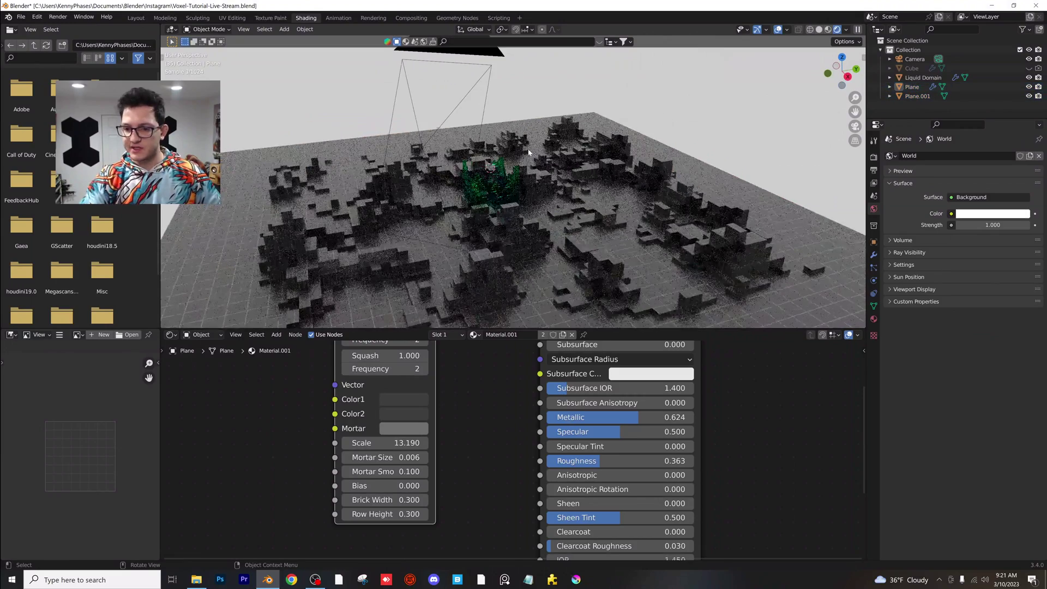
key("KP_0")
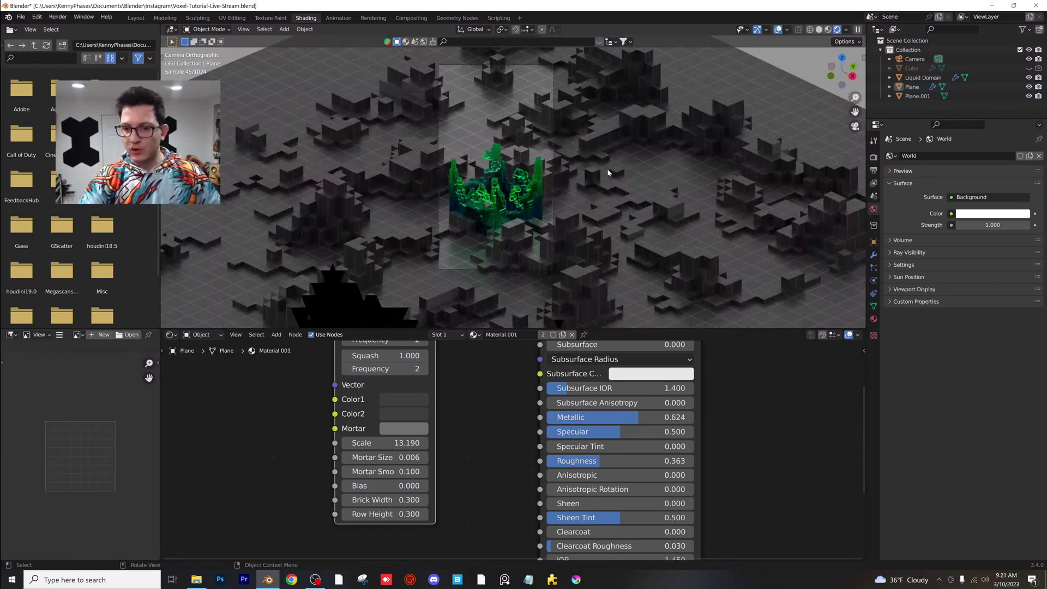
- Select the voxel terrain and rescale it around the liquid
middle_click_drag(608, 173, 532, 213)
scroll(598, 212, "up", 5)
left_click(606, 215)
scroll(606, 215, "down", 4)
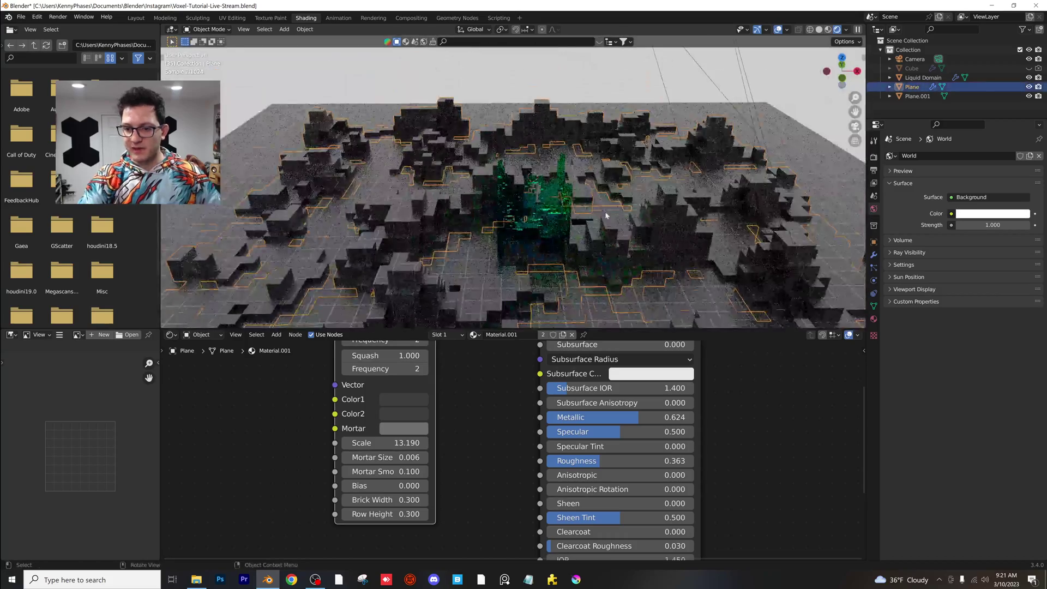
mouse_move(607, 216)
middle_mouse_down()
mouse_move(615, 243)
mouse_move(630, 226)
mouse_move(612, 206)
mouse_move(627, 187)
mouse_move(638, 211)
mouse_move(611, 202)
mouse_move(567, 220)
mouse_move(795, 69)
middle_mouse_up()
key("s")
left_click(694, 200)
scroll(607, 212, "down", 4)
- Show the viewport in Solid shading and adjust the voxel terrain's height along Z against the ground plane
left_click(818, 29)
scroll(592, 228, "up", 4)
scroll(611, 202, "up", 2)
key("g")
key("z")
left_click(619, 215)
scroll(619, 215, "down", 2)
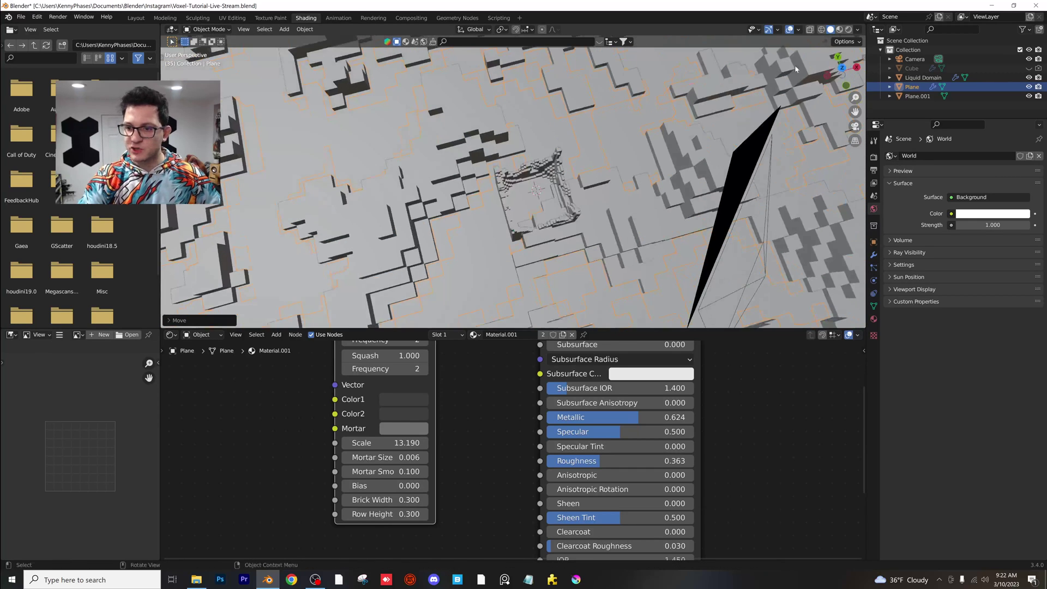
- From the top view, rescale the voxel terrain and shift it horizontally around the liquid
left_click(840, 69)
key("s")
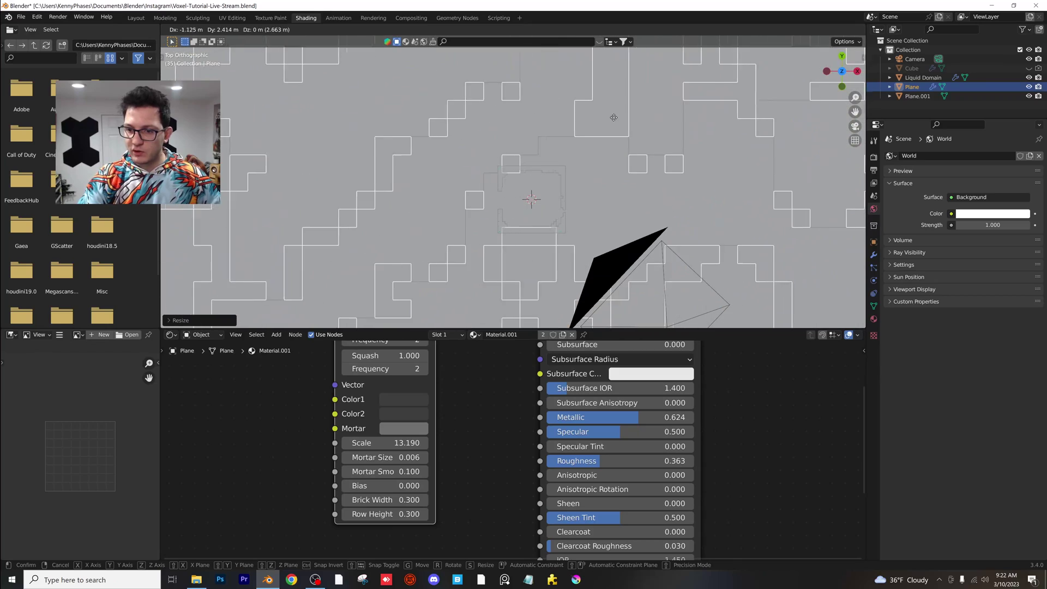
left_click(569, 133)
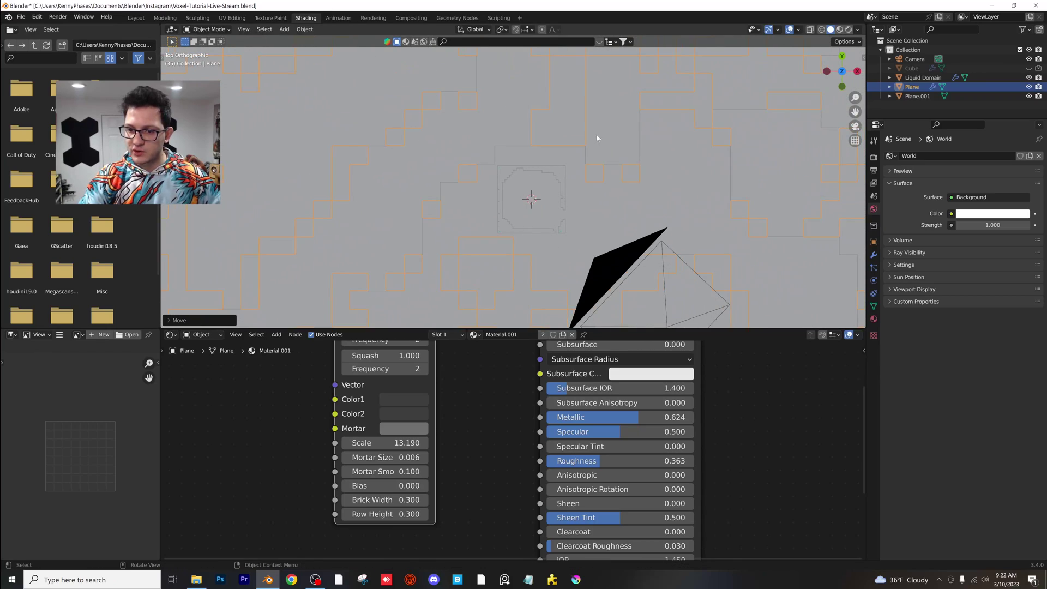
- Reposition the voxel terrain so the liquid stands in a clearing, and check the rendered camera view
middle_click_drag(570, 133, 490, 163)
key("g")
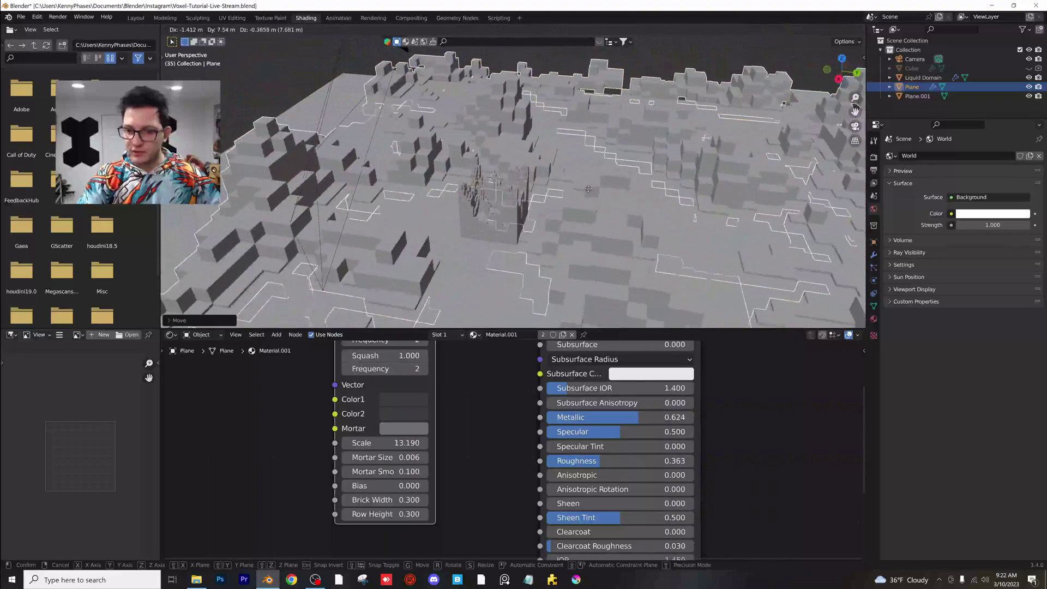
left_click(614, 200)
middle_click_drag(615, 201, 611, 230)
key("g")
left_click(600, 186)
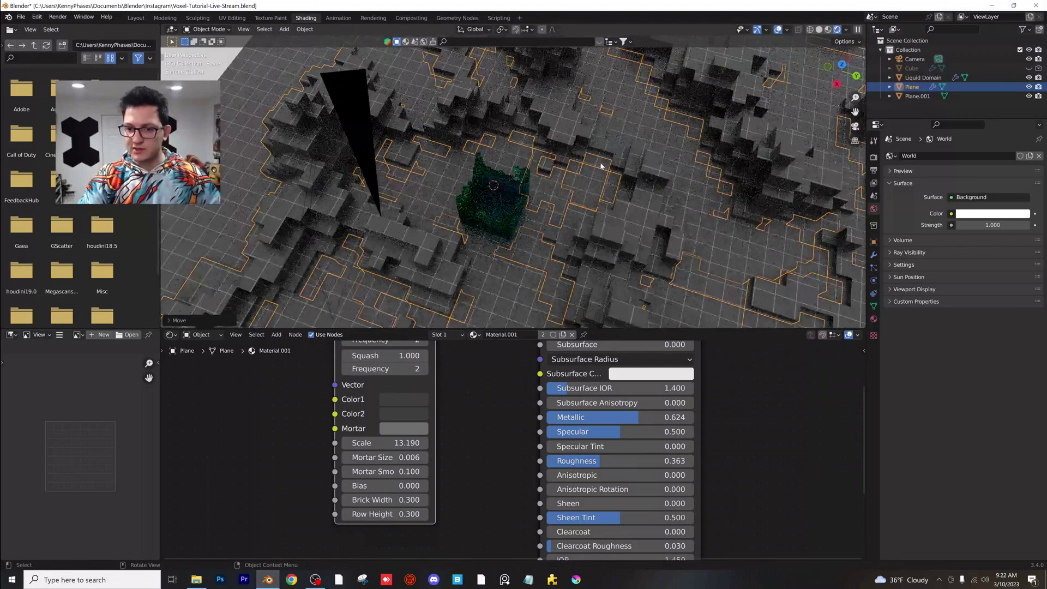
key("KP_0")
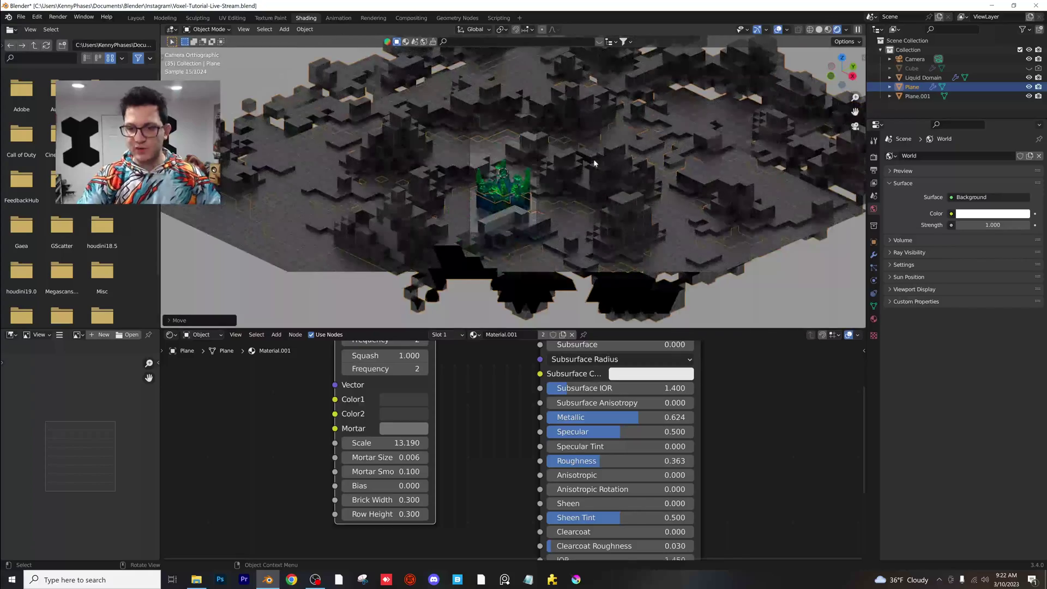
- Back in the Layout workspace's camera view, set the camera's passepartout opacity to 0.938
left_click(135, 18)
key("KP_0")
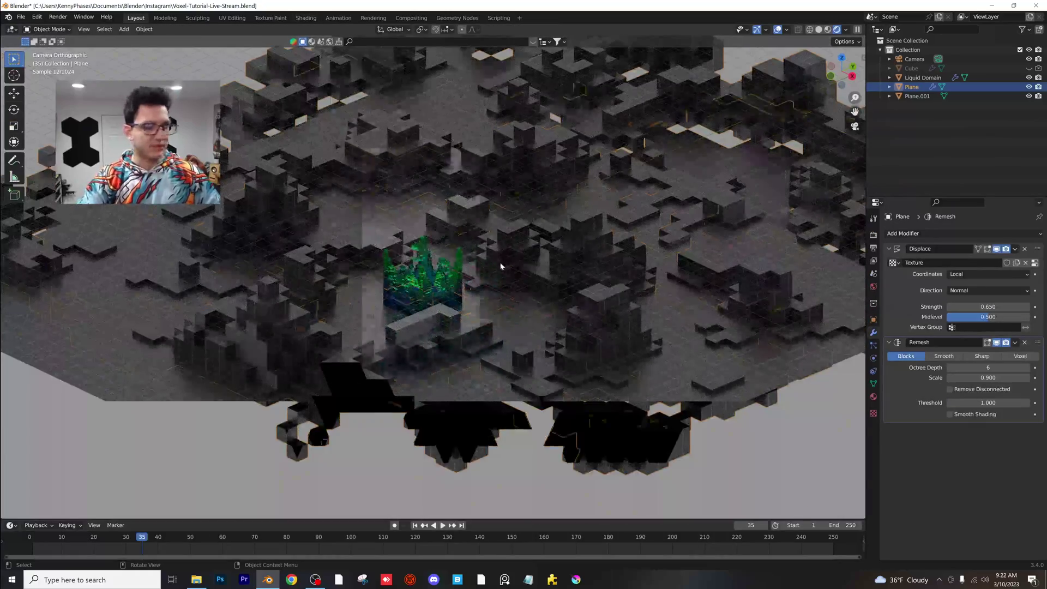
scroll(501, 266, "up", 5)
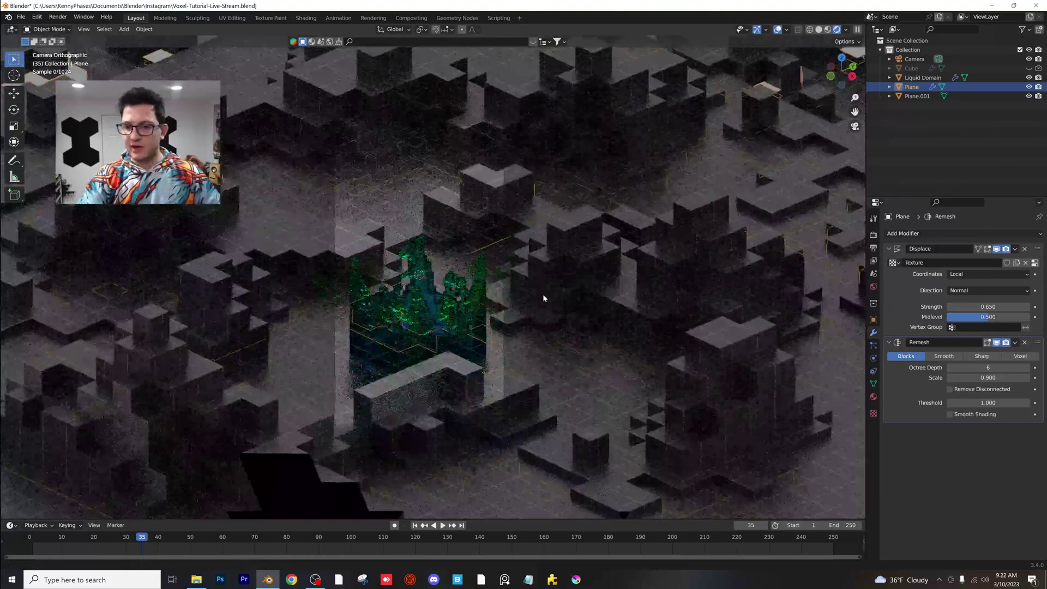
left_click(910, 59)
left_click(872, 358)
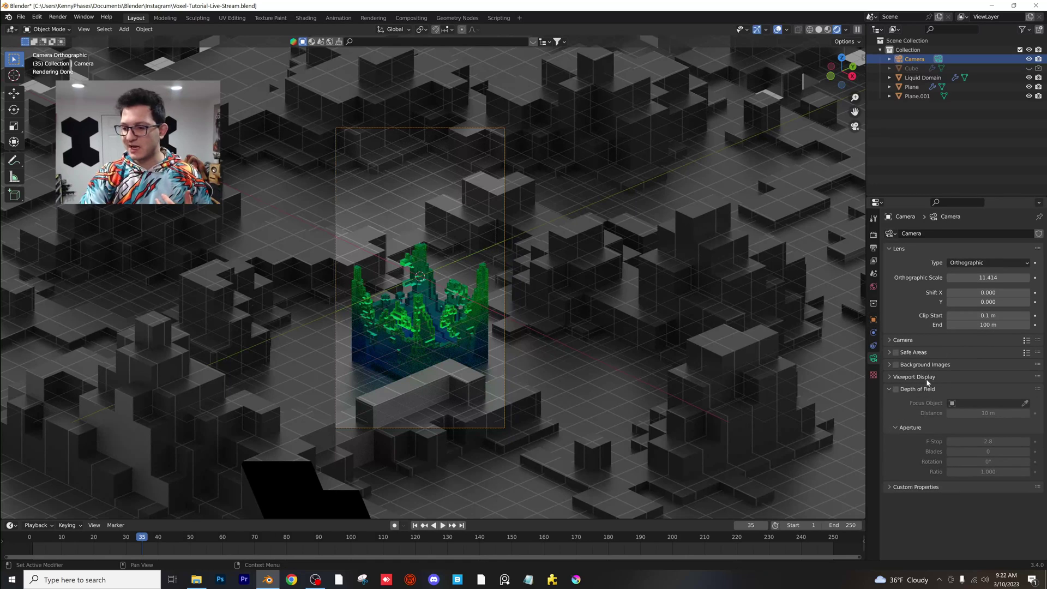
left_click(927, 378)
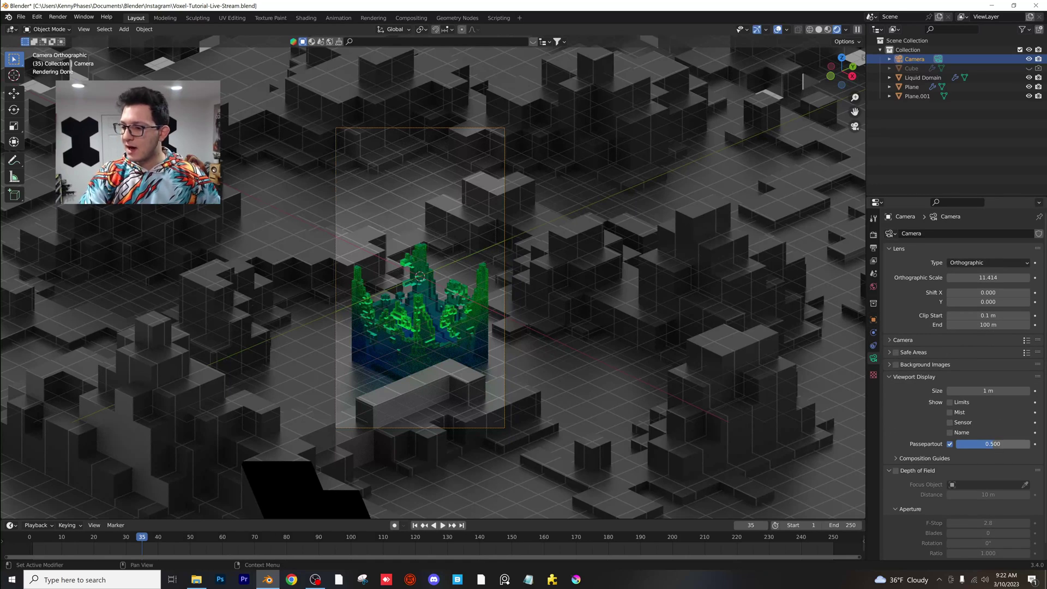
left_click_drag(1001, 444, 1021, 444)
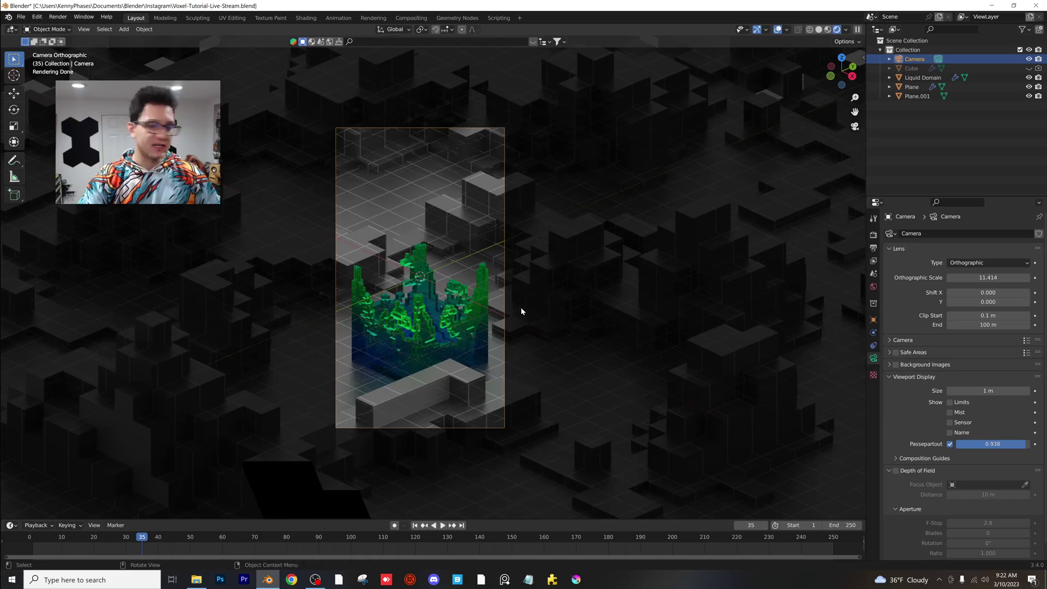
scroll(521, 309, "up", 3)
scroll(535, 306, "down", 1)
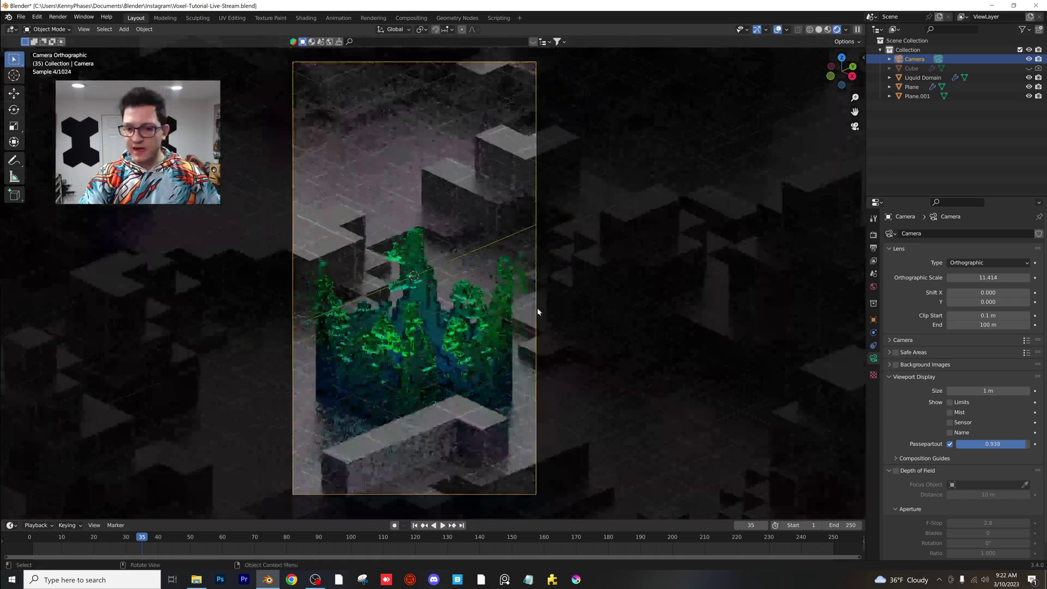
- Enable the camera's depth of field and set its F-Stop to 5.0
left_click(907, 377)
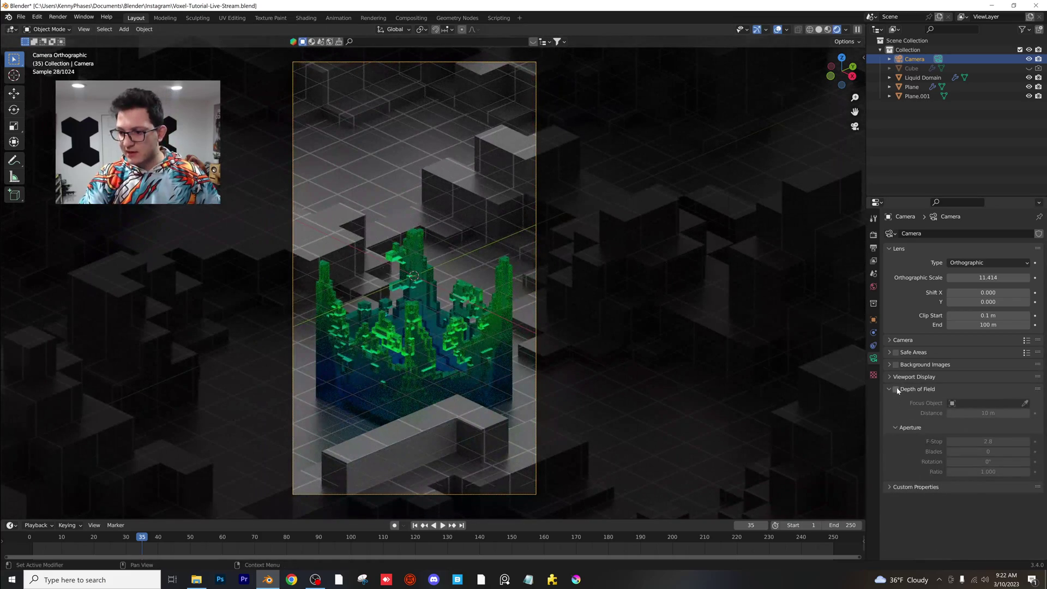
left_click(895, 388)
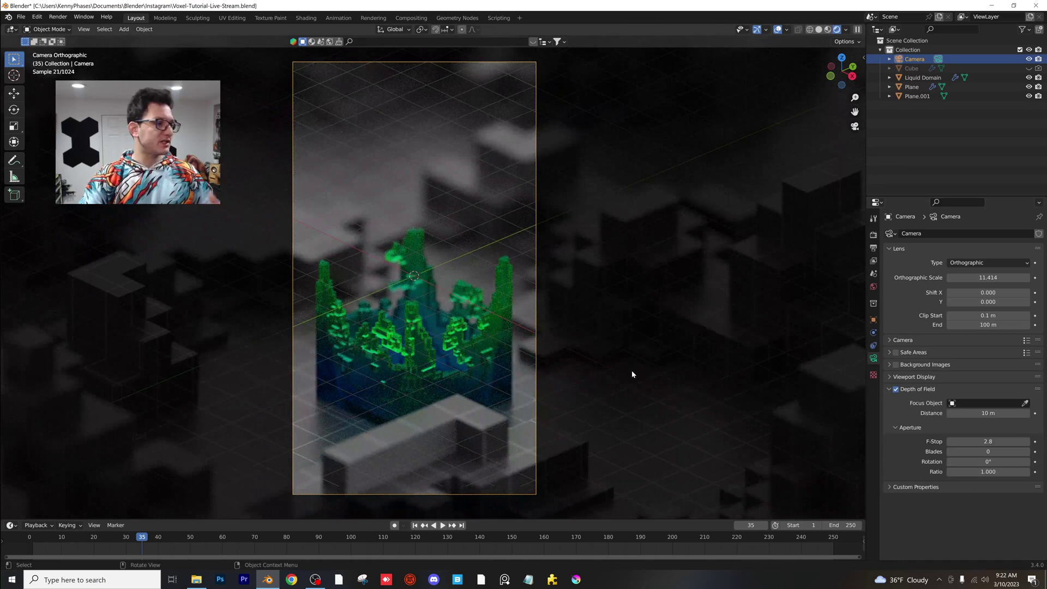
scroll(556, 349, "up", 1)
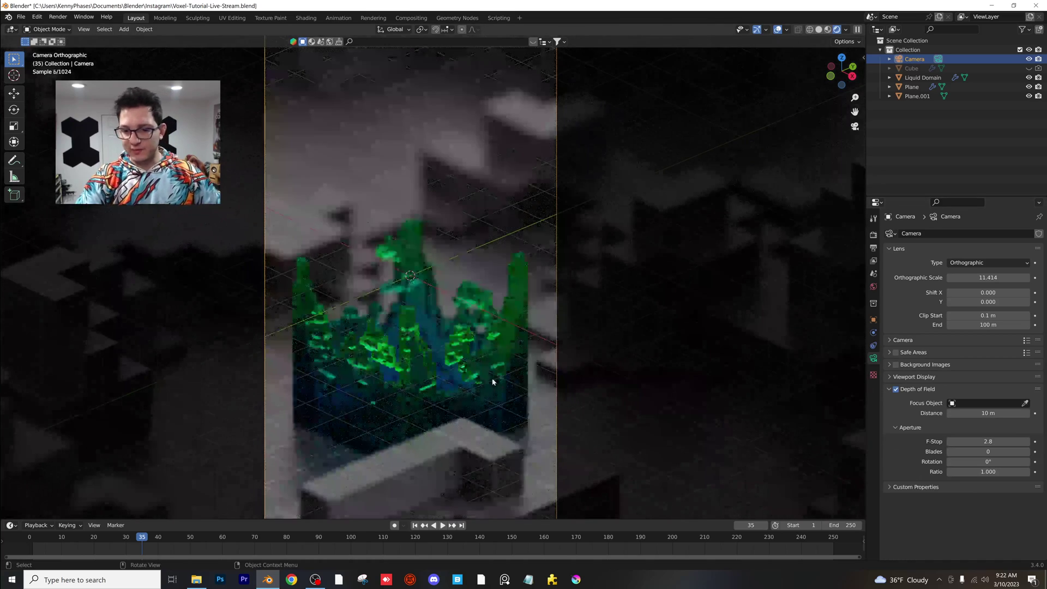
scroll(504, 344, "up", 1)
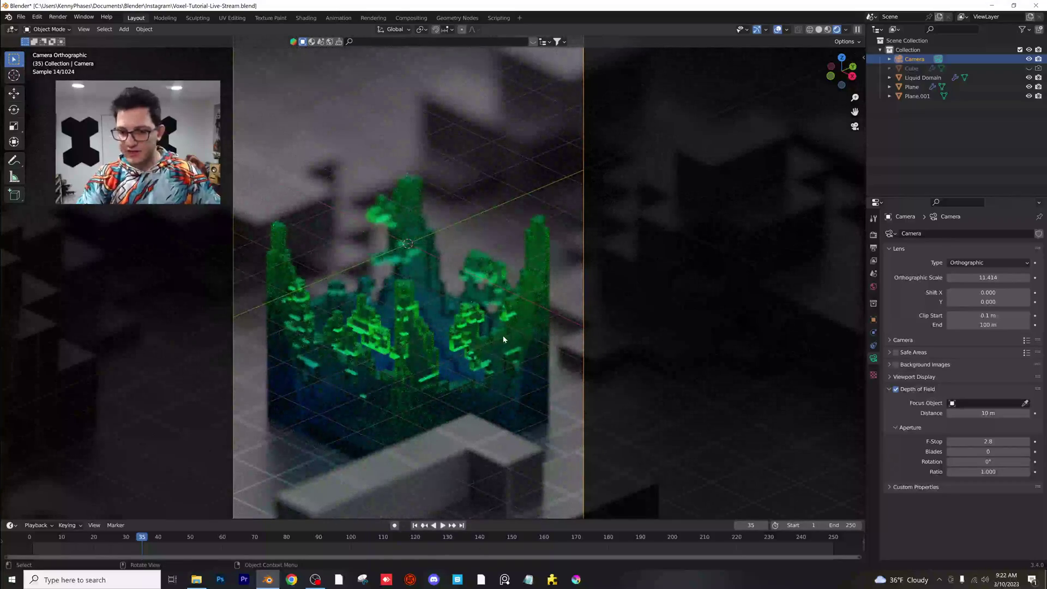
middle_click_drag(511, 324, 509, 318, "shift")
middle_click_drag(547, 358, 542, 336, "shift")
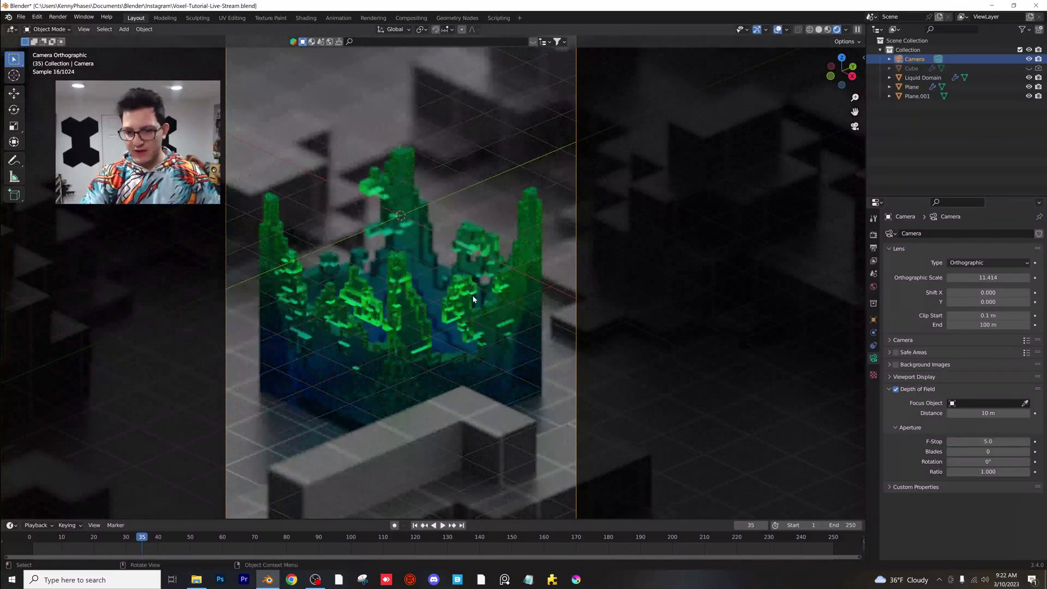
- Save the file and return the timeline to frame 1
scroll(472, 298, "down", 2)
key("ctrl+s")
left_click_drag(44, 547, 32, 545)
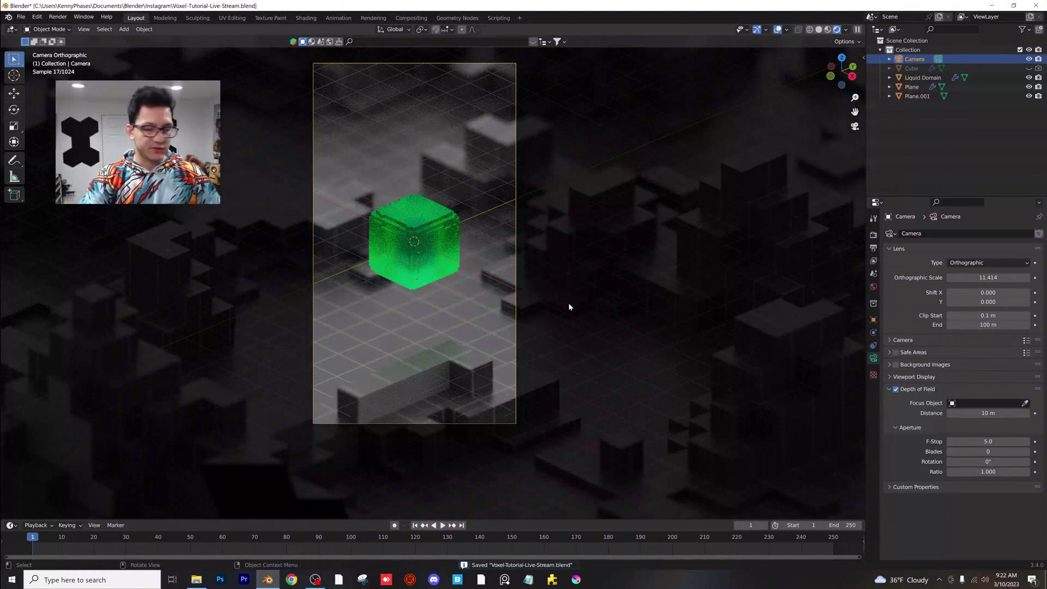
- Play the liquid simulation from frame 1 and scrub ahead to frame 82 to check how the liquid sits on the ground
key("space")
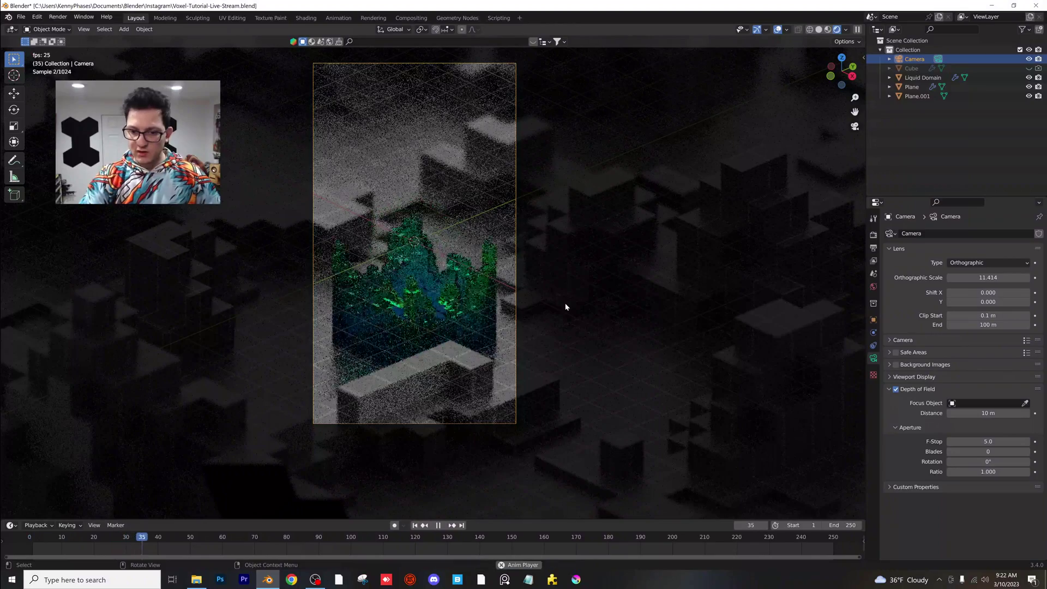
key("space")
scroll(526, 326, "up", 2)
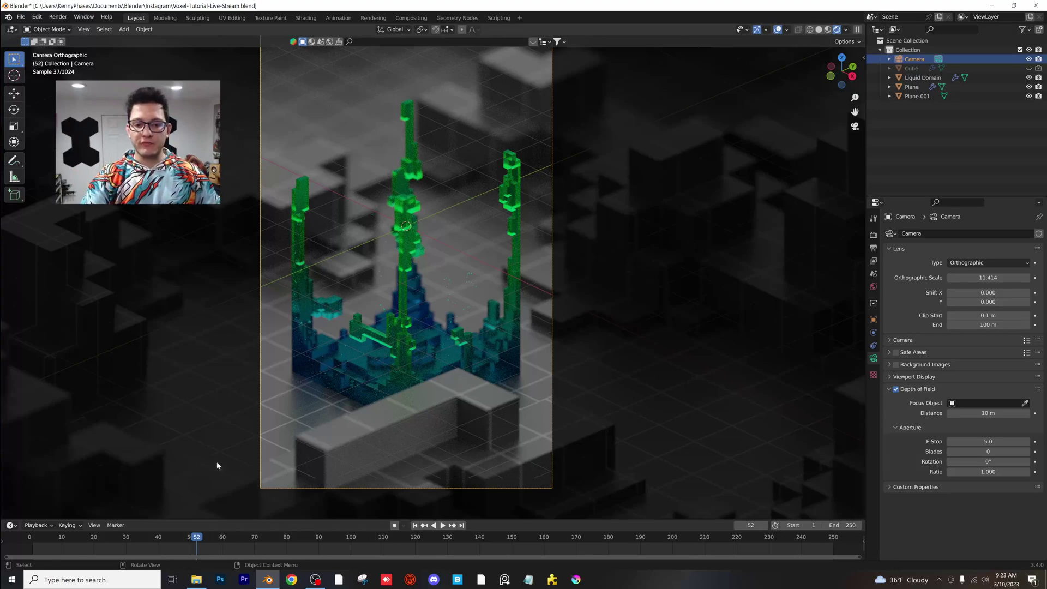
left_click_drag(197, 539, 292, 541)
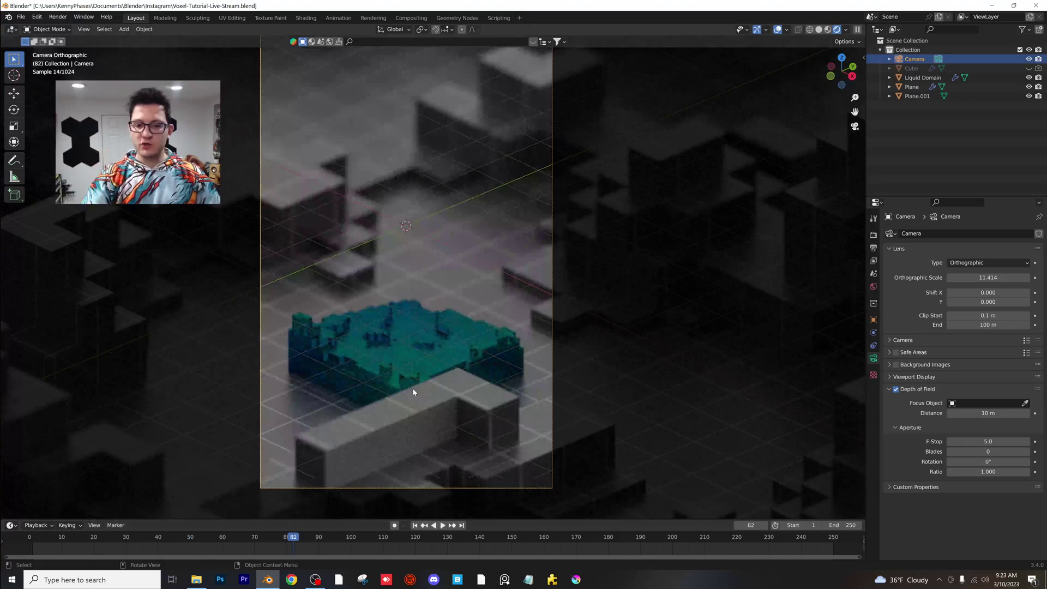
- Lower the ground plane about 0.3 m along Z to just below the liquid's base, and return to the camera view
middle_click_drag(412, 388, 423, 188)
scroll(407, 273, "up", 2)
left_click(439, 343)
key("g")
key("z")
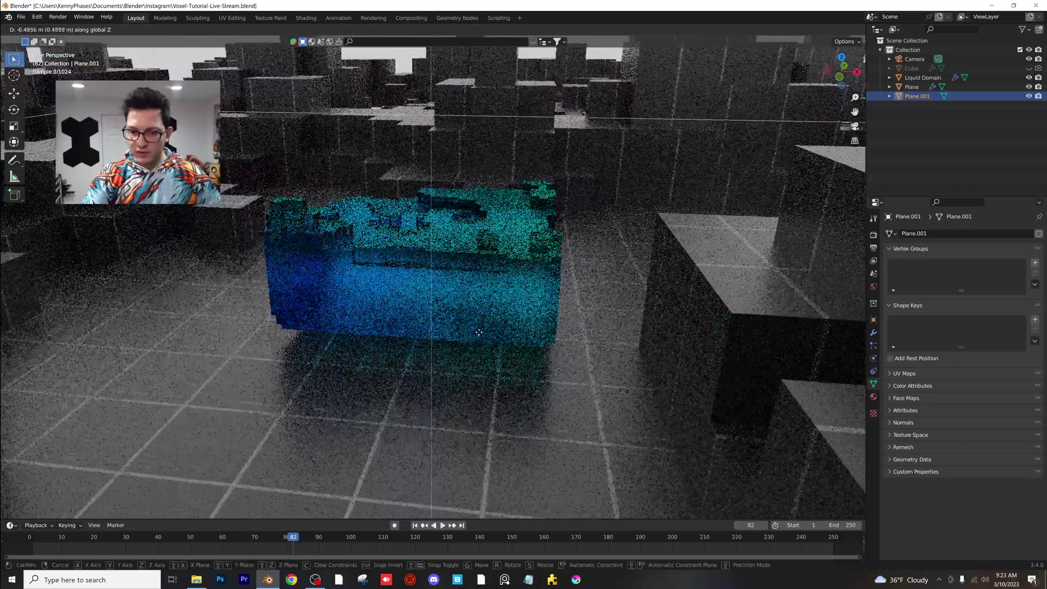
left_click(456, 278)
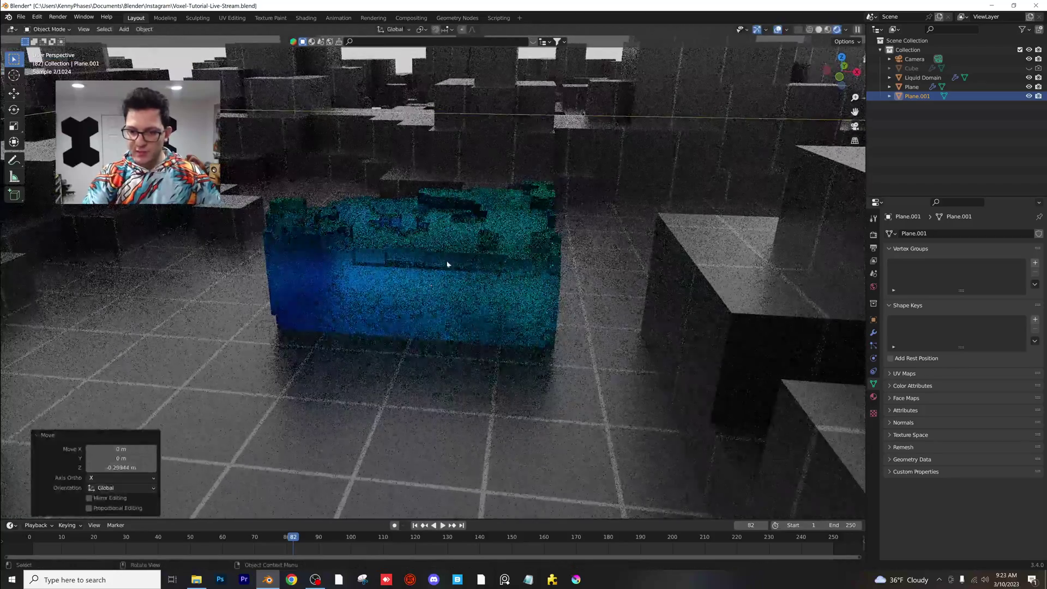
key("KP_0")
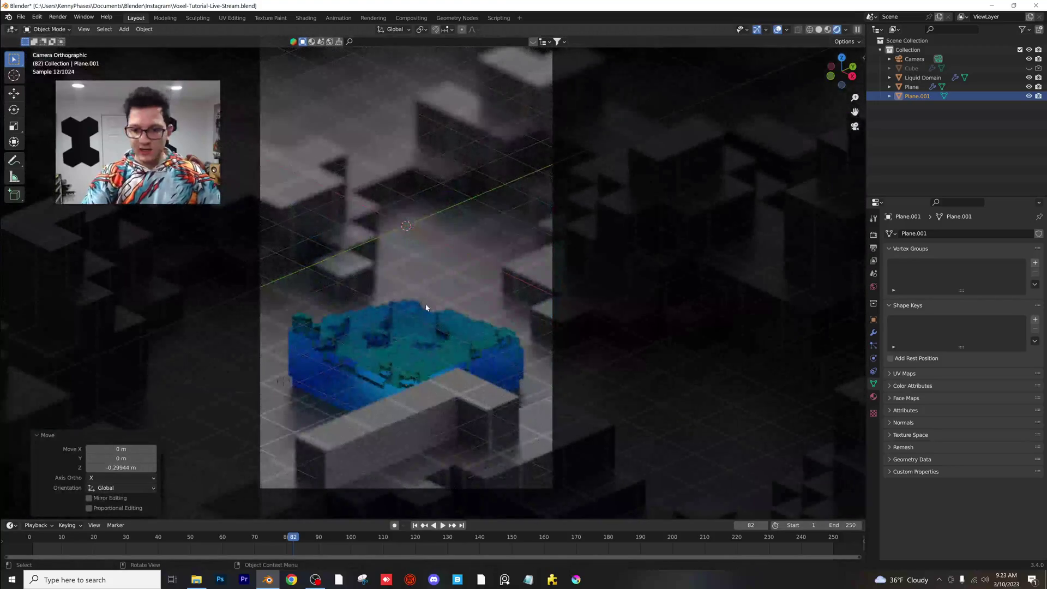
- Play the simulation onward and scrub the timeline back to frame 35
key("space")
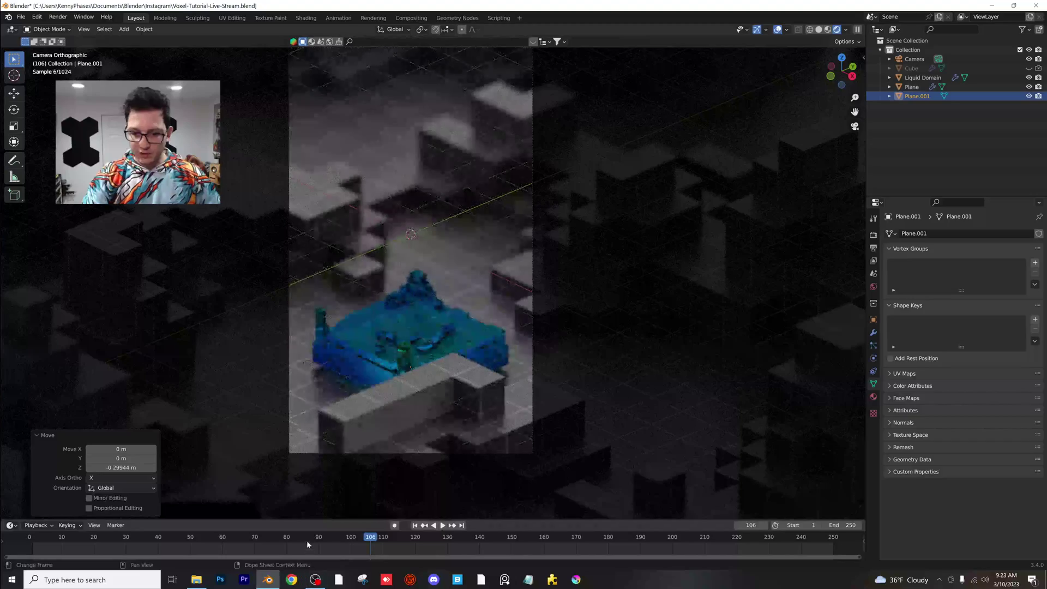
left_click(214, 532)
left_click_drag(213, 532, 142, 535)
key("space")
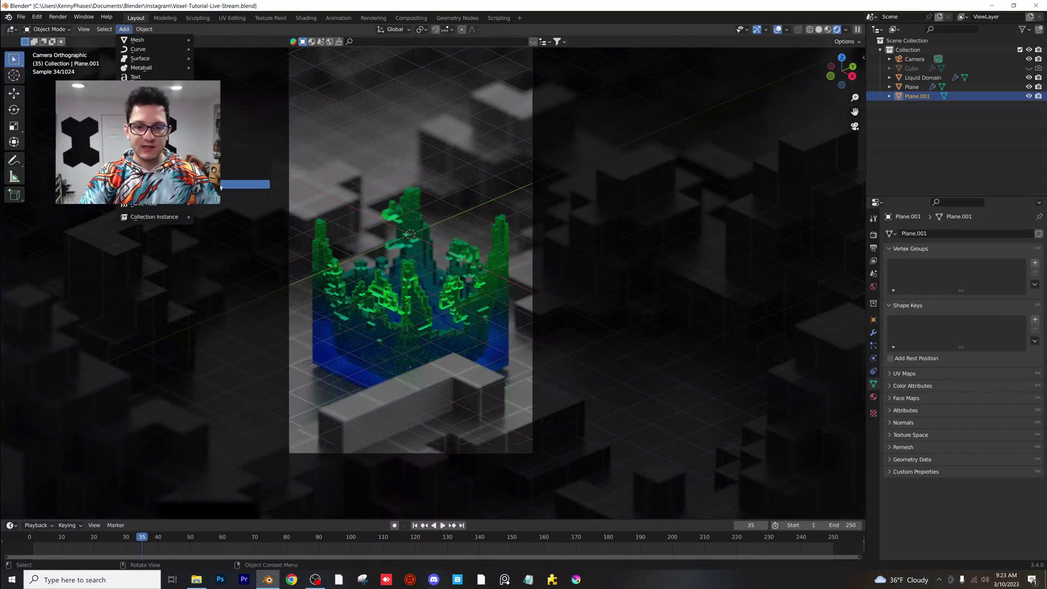
- Add an area light above the liquid, raised about 4.43 m along Z and scaled up by about 5.475
left_click(229, 184)
key("g")
key("z")
left_click(477, 150)
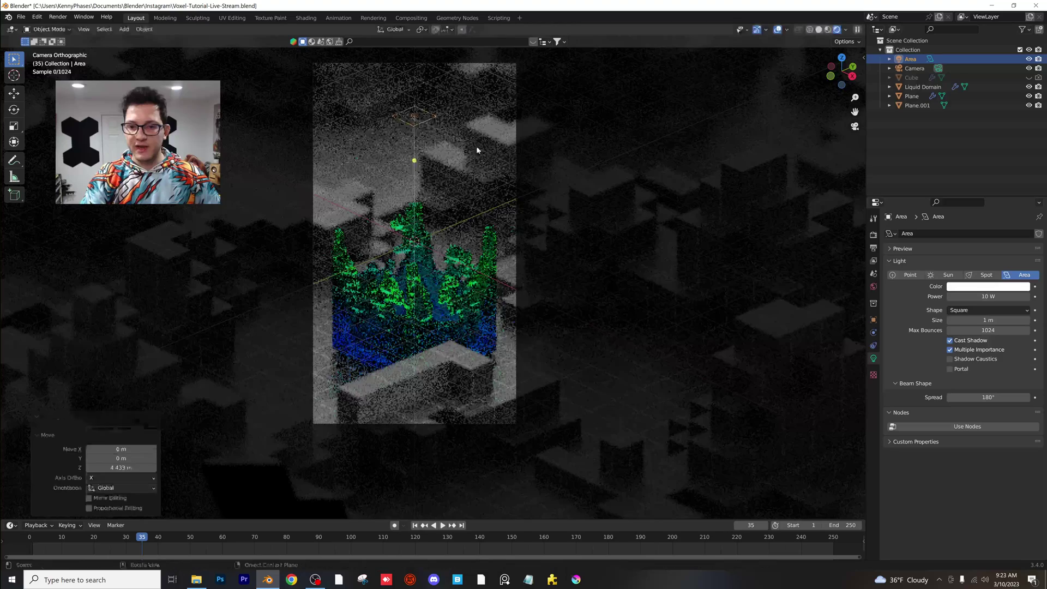
key("s")
left_click(631, 139)
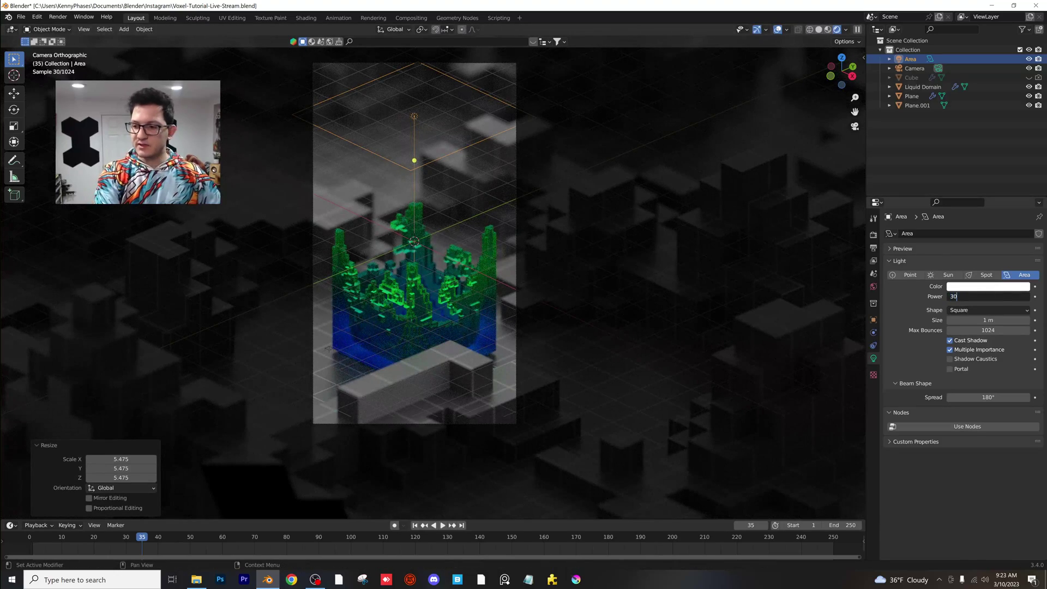
- Set the area light's power to 3000 W and raise it about another 4.67 m along Z
type("3000")
key("Return")
scroll(472, 319, "down", 2)
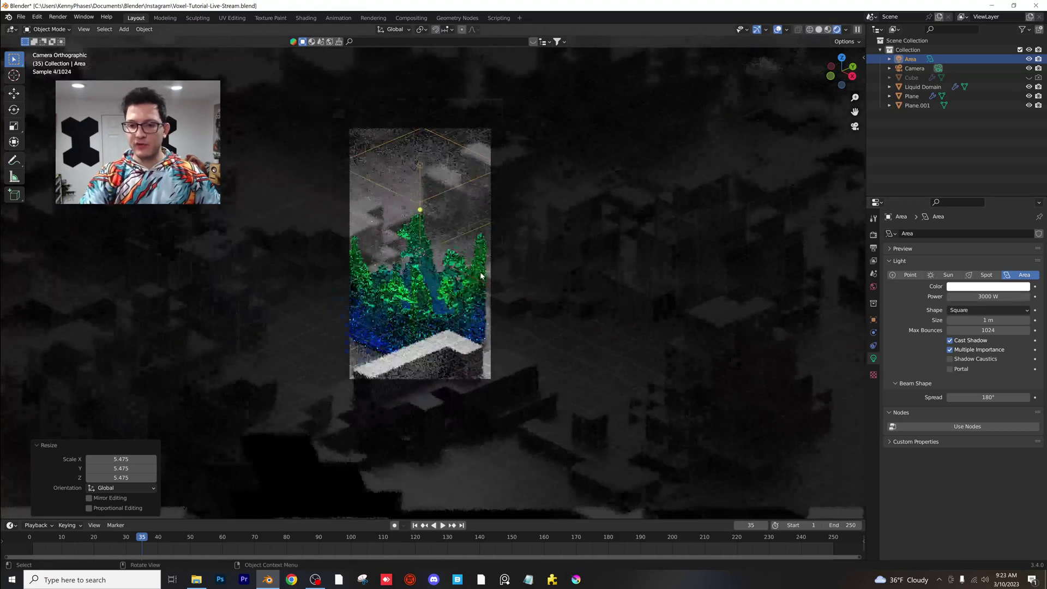
key("g")
key("z")
left_click(484, 183)
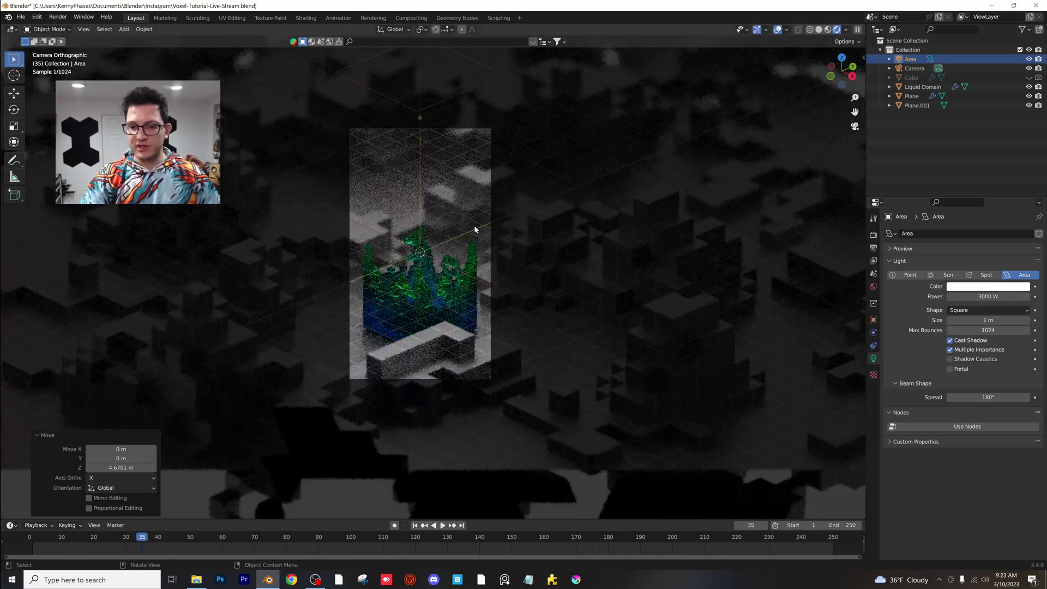
scroll(473, 225, "up", 1)
scroll(449, 210, "up", 1)
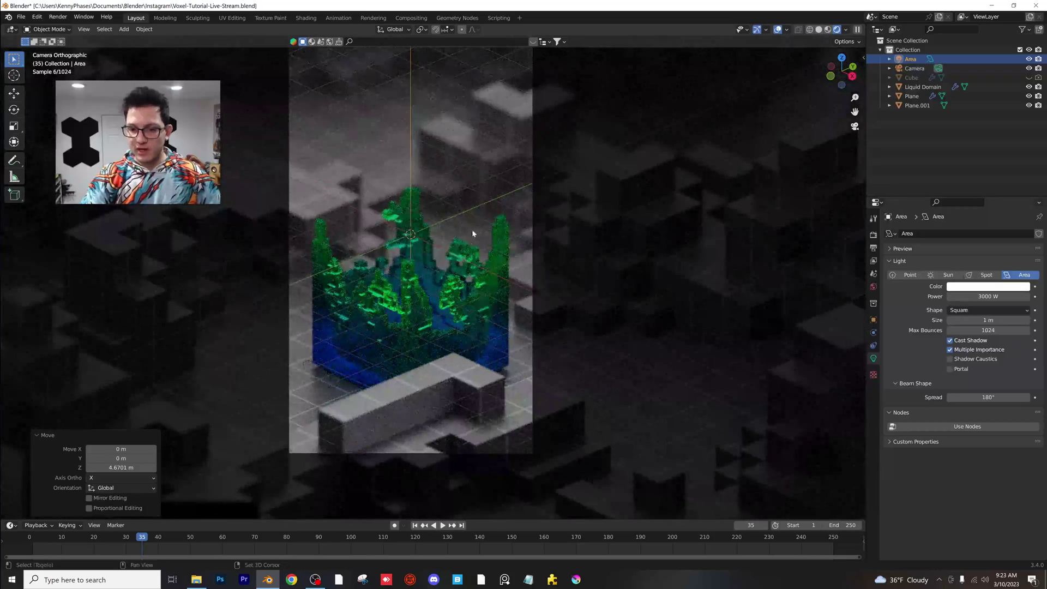
middle_click_drag(473, 235, 509, 292, "shift")
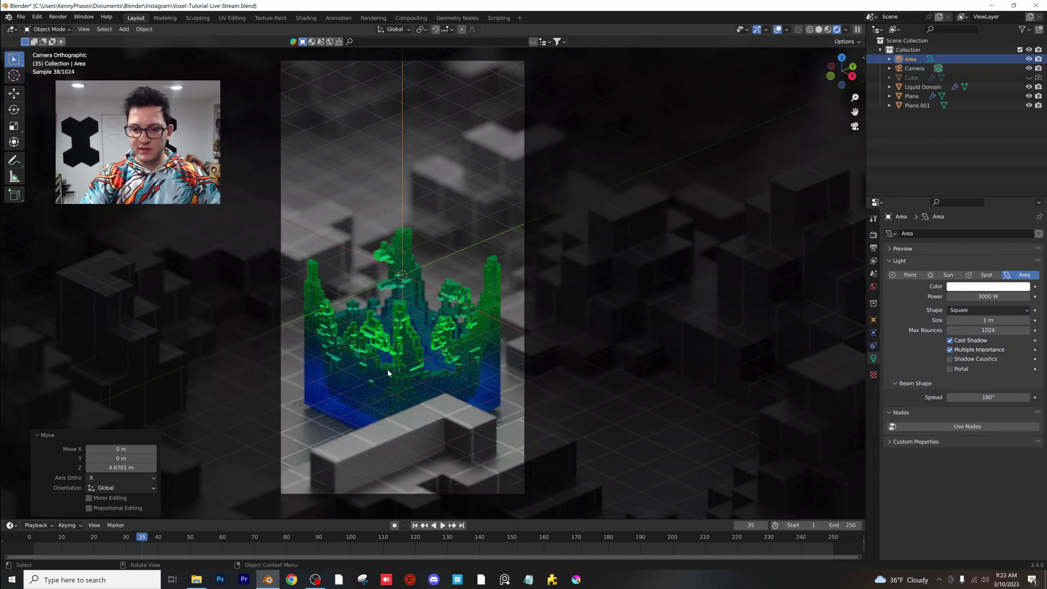
- Save the file and free all of the liquid domain's baked fluid data
left_click(350, 361)
scroll(459, 340, "down", 1)
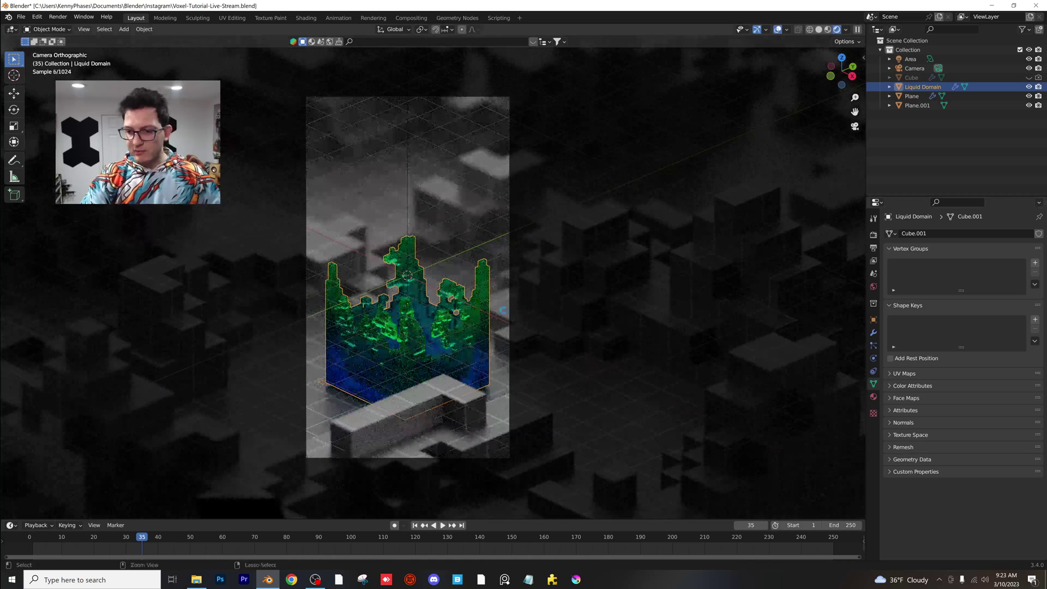
left_click(873, 358)
scroll(926, 349, "down", 12)
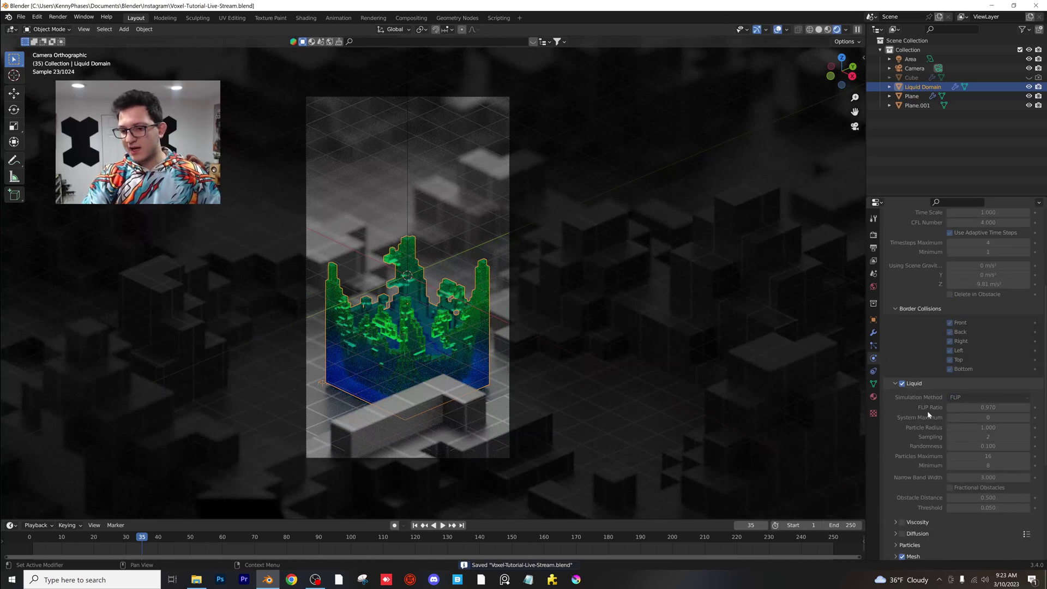
left_click(963, 516)
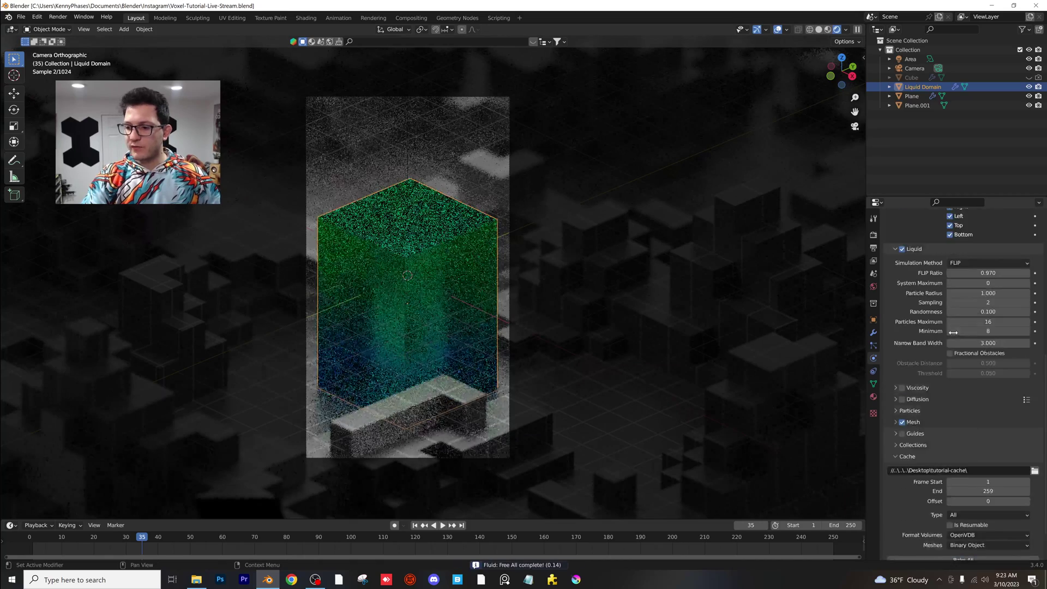
- Set the liquid domain's resolution divisions to 50, save the file, and bake all of the simulation
scroll(974, 311, "up", 12)
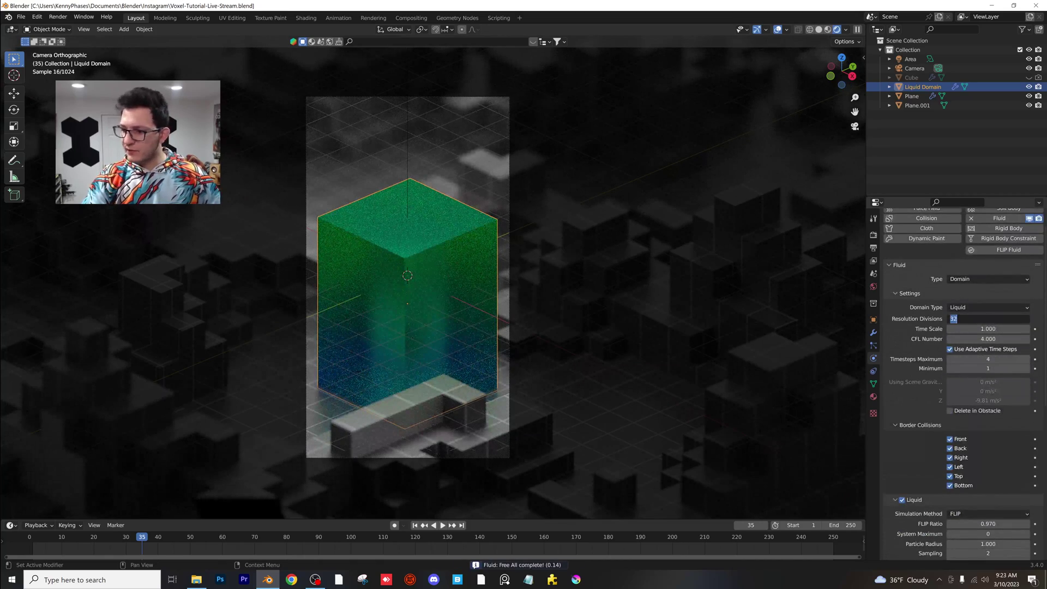
key("Return")
key("ctrl+s")
scroll(976, 382, "down", 13)
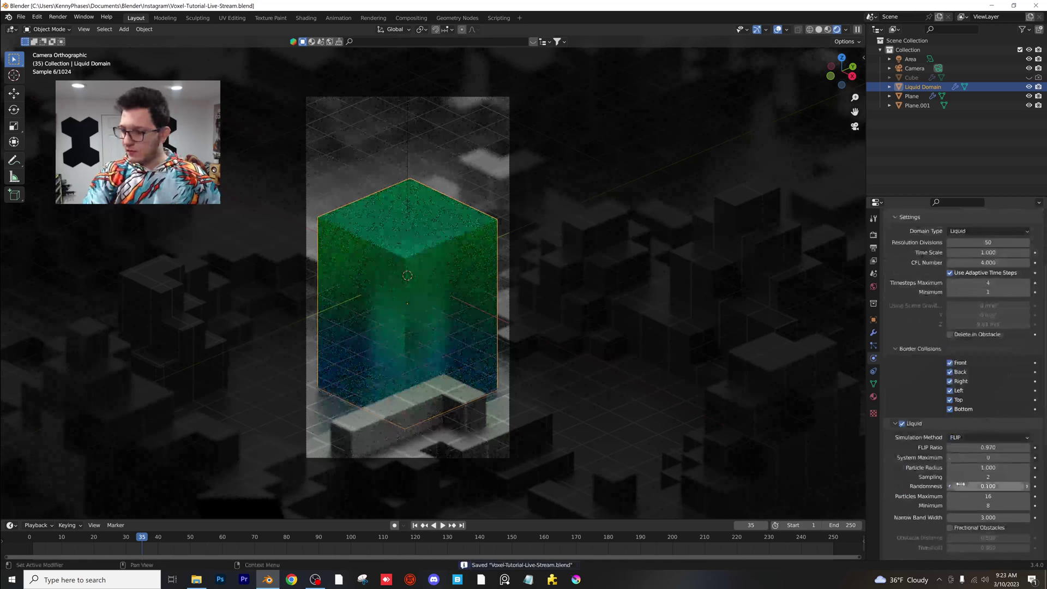
left_click(963, 516)
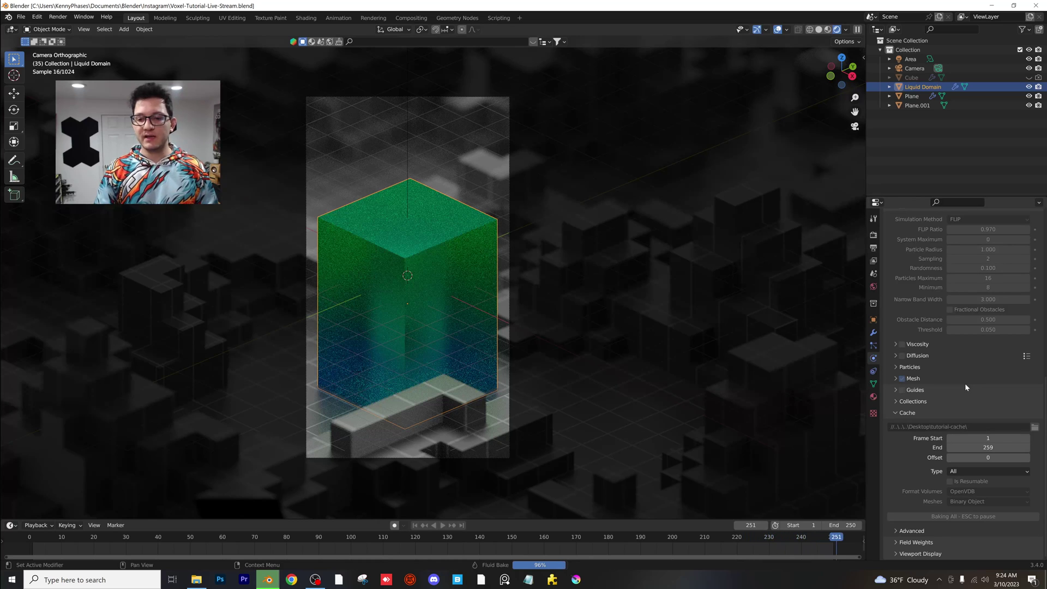
- Play the newly baked simulation, return the timeline to frame 1, and save the file
left_click(47, 537)
key("space")
key("shift+Left")
key("space")
key("ctrl+s")
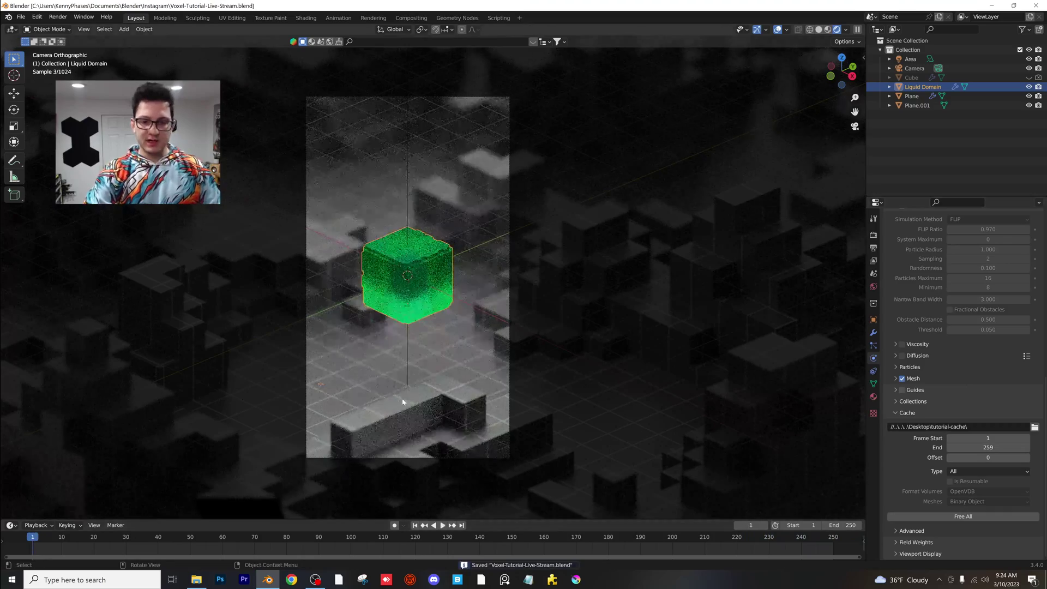
- Play the simulation to frame 35 and set the liquid's Remesh octree depth to 6
key("space")
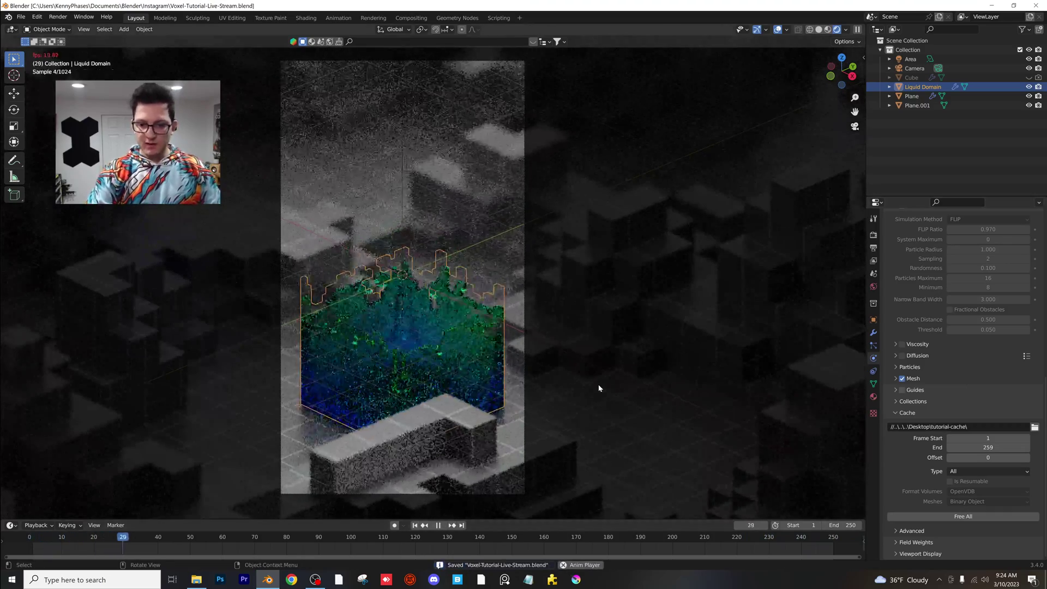
key("space")
scroll(556, 365, "up", 4)
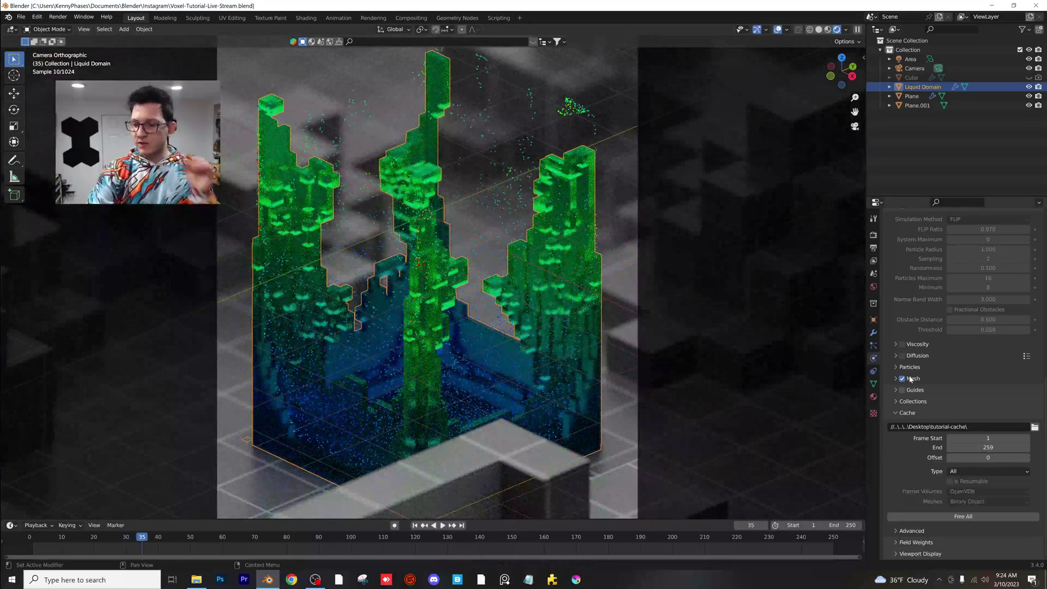
left_click(873, 332)
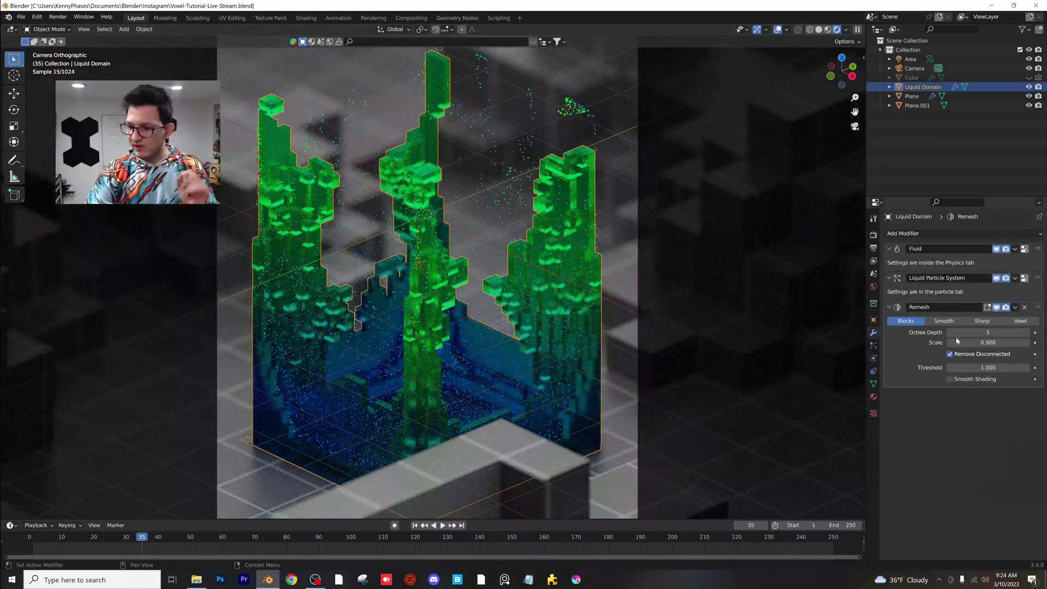
left_click(1027, 332)
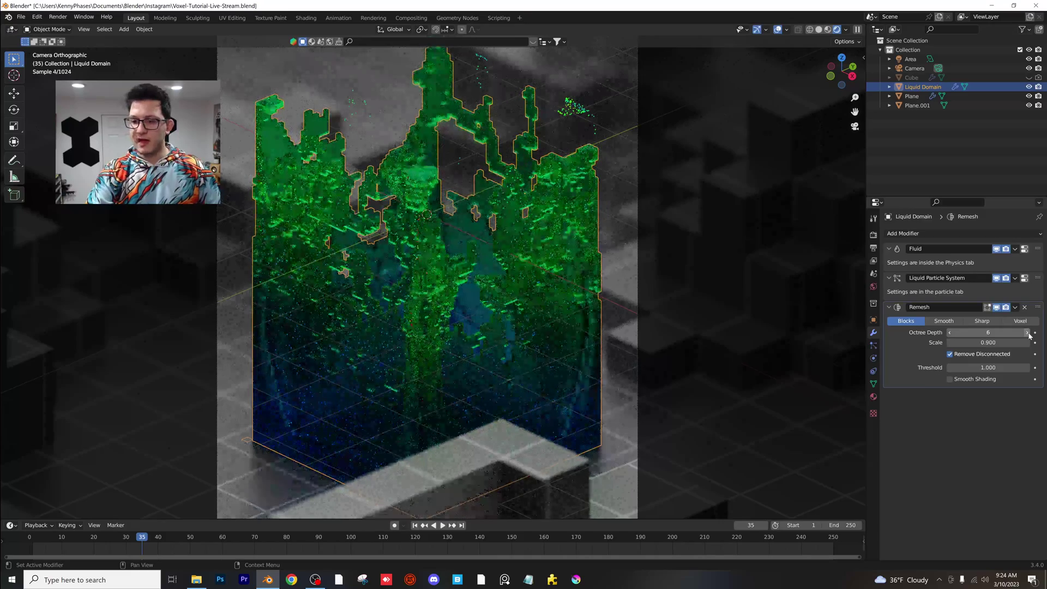
scroll(437, 319, "up", 3)
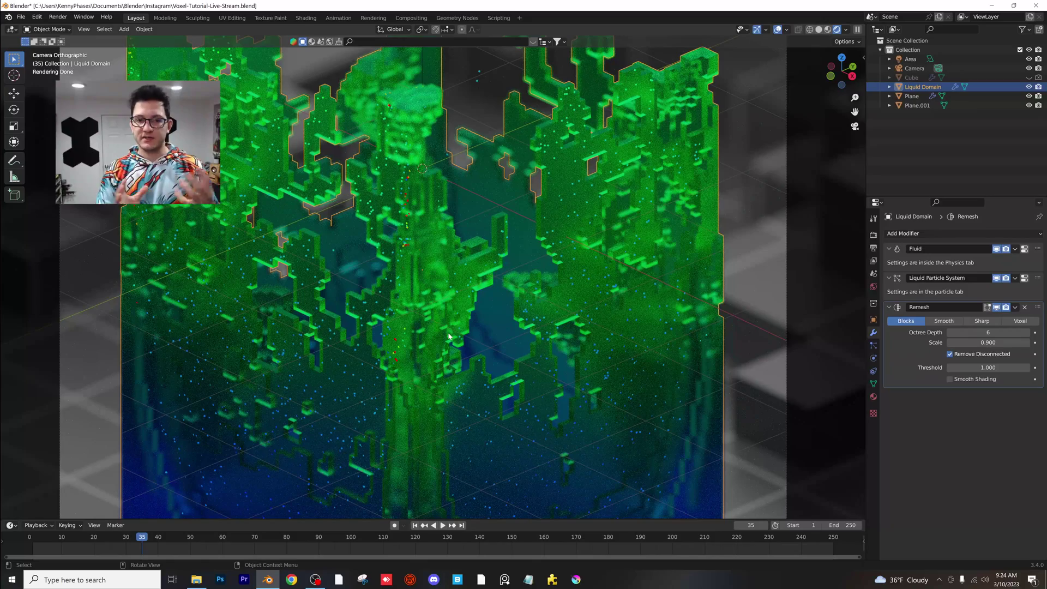
- Play the finer voxel liquid from frame 79 to frame 122 to check its motion
key("space")
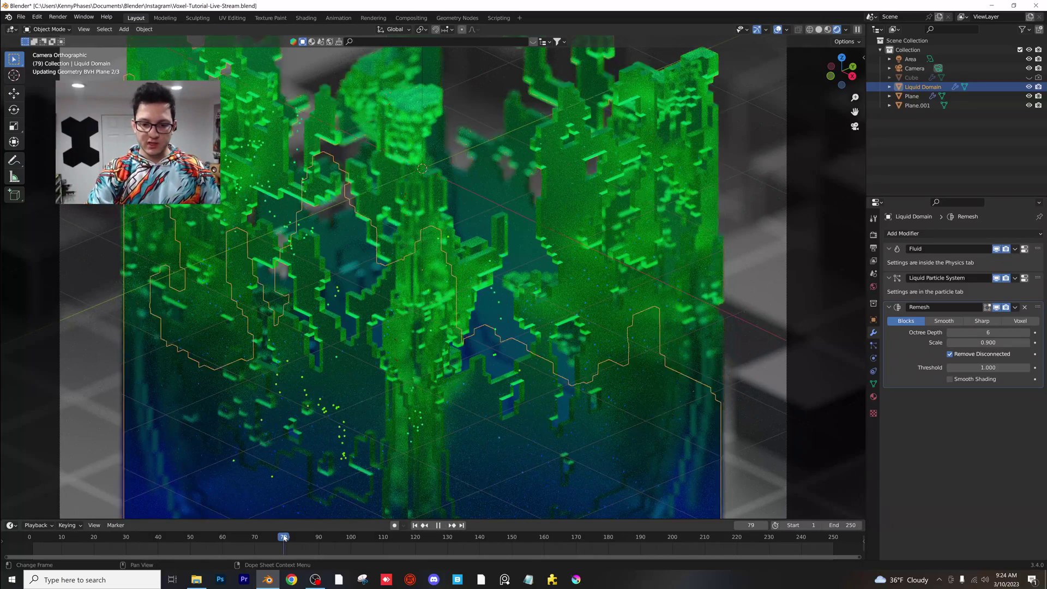
key("space")
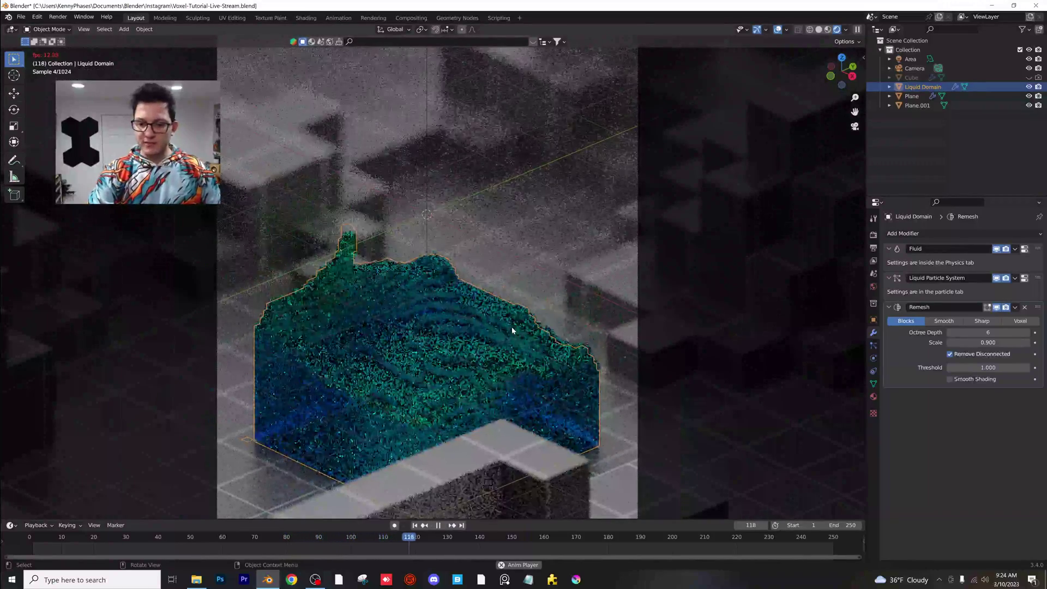
key("space")
- Lower the ground plane about 0.07 m along Z beneath the liquid
middle_click_drag(511, 330, 576, 342)
left_click(579, 346)
key("g")
key("z")
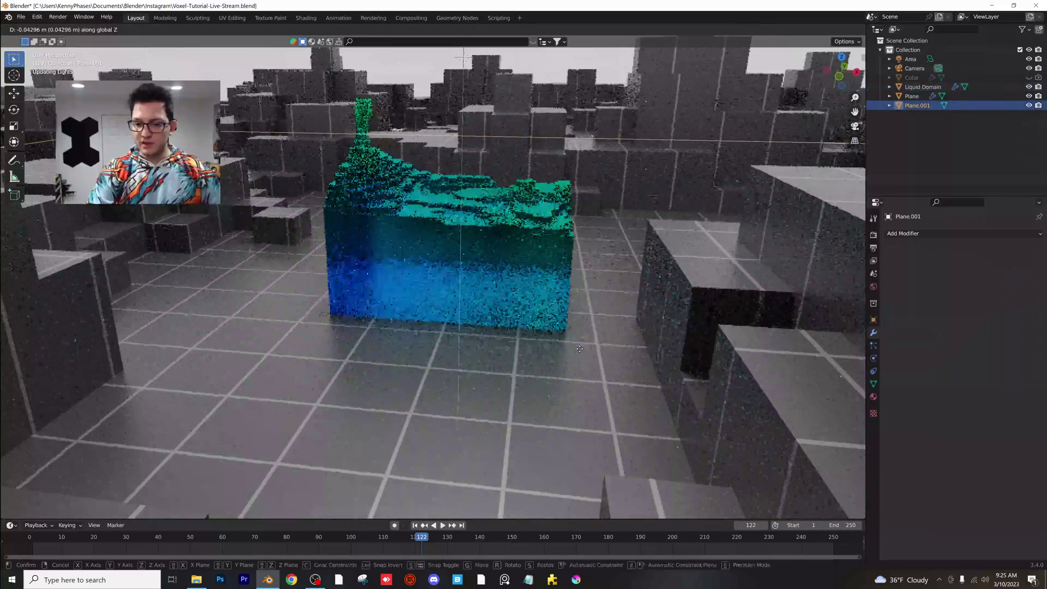
left_click(579, 351)
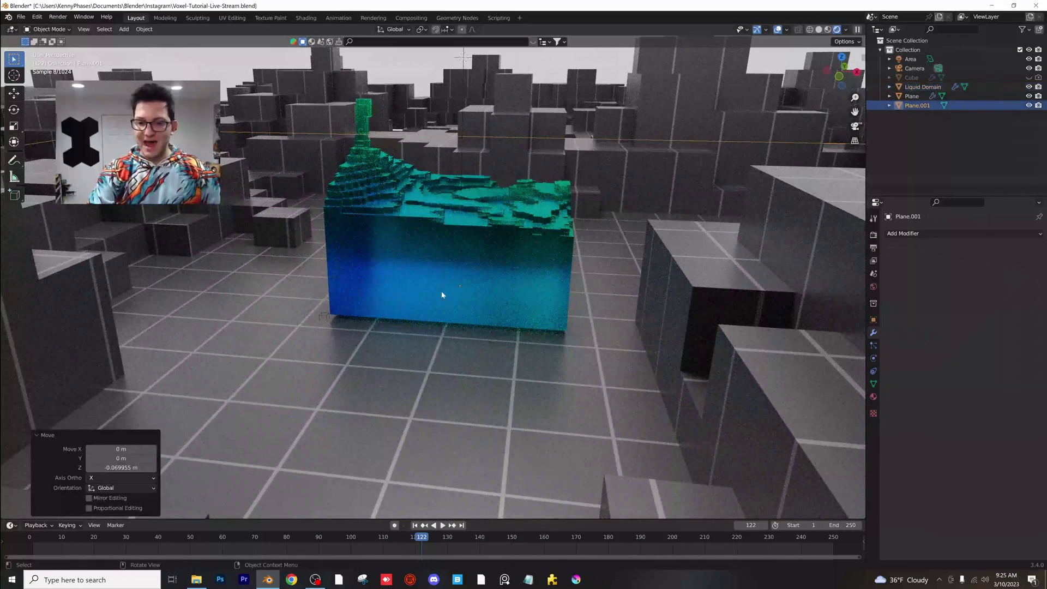
- Replay the simulation in the camera view, and save the file at frame 41
mouse_move(201, 537)
left_mouse_down()
mouse_move(132, 538)
mouse_move(201, 540)
left_mouse_up()
key("KP_0")
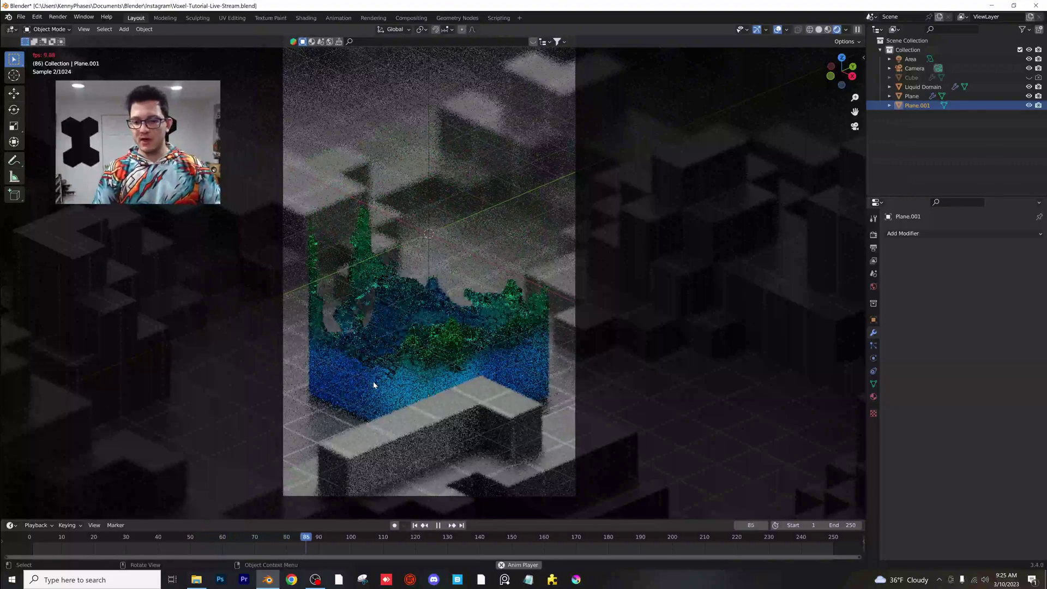
key("space")
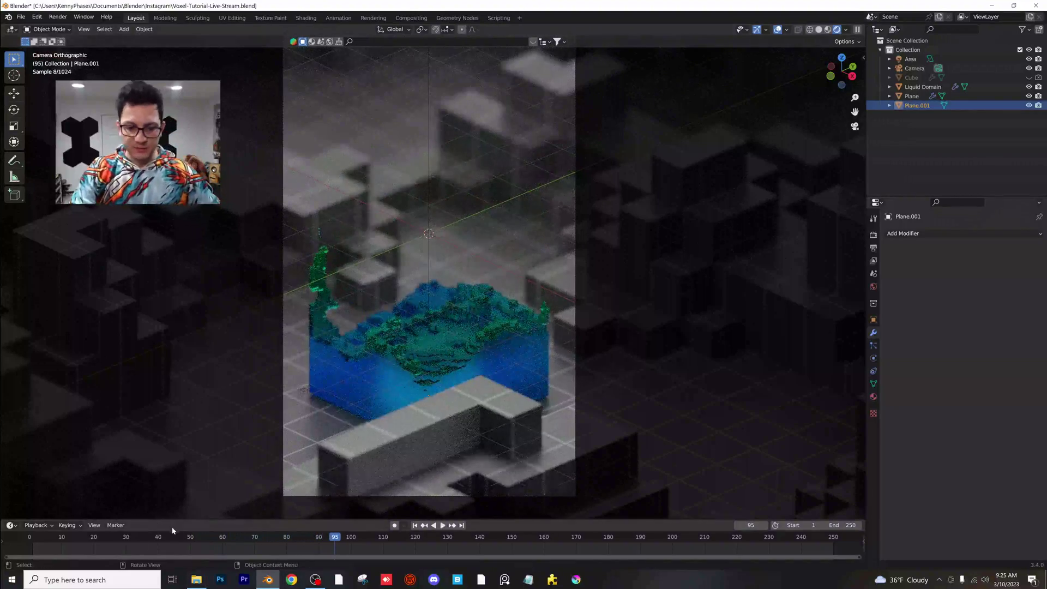
left_click_drag(168, 536, 162, 536)
key("ctrl+s")
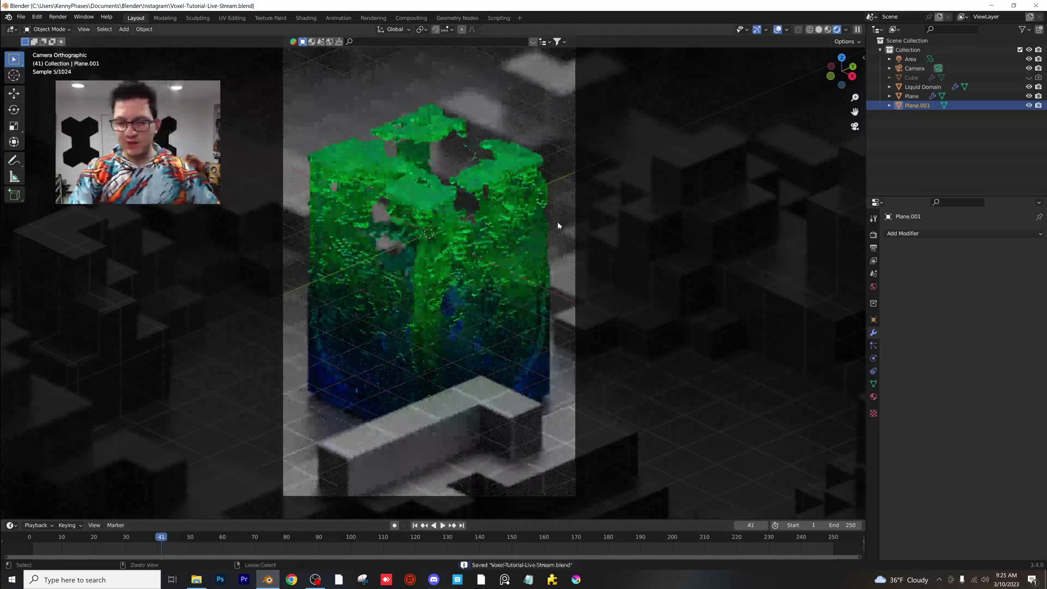
- Go to frame 30 and set the area light's power to 5000 W
left_click(126, 541)
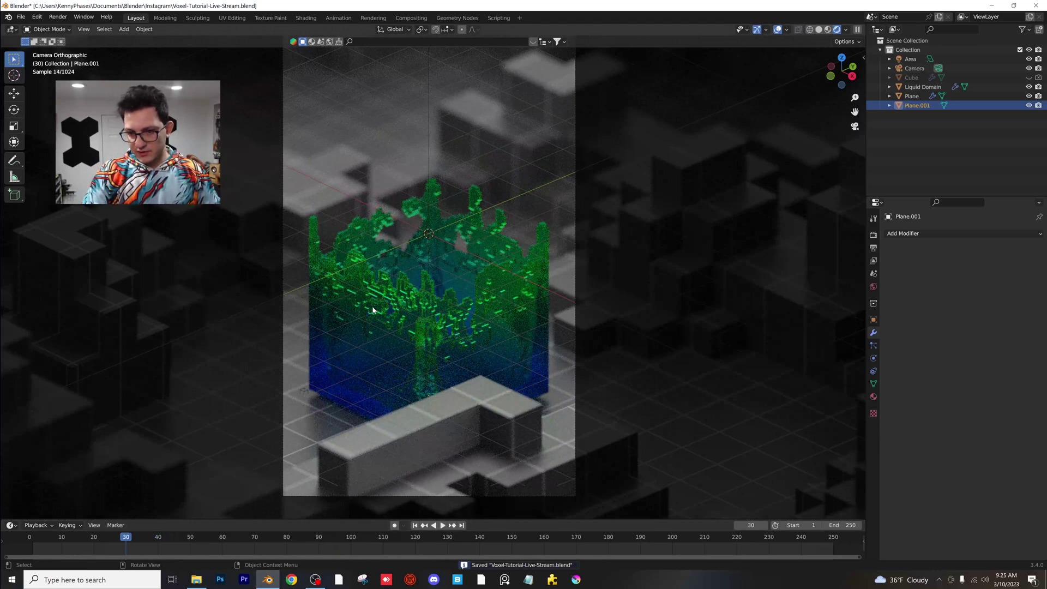
left_click(910, 59)
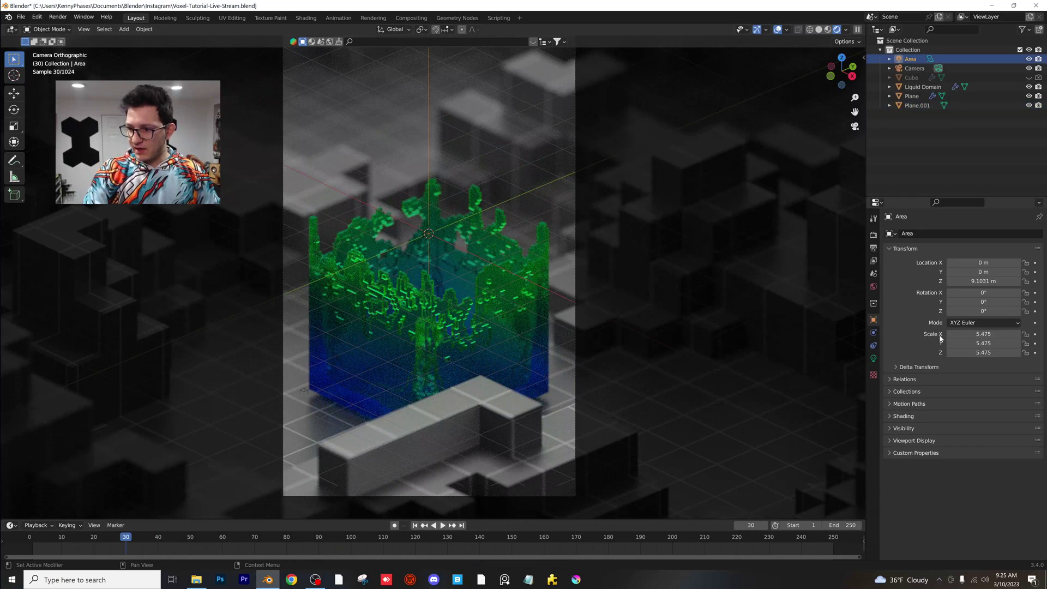
left_click(873, 359)
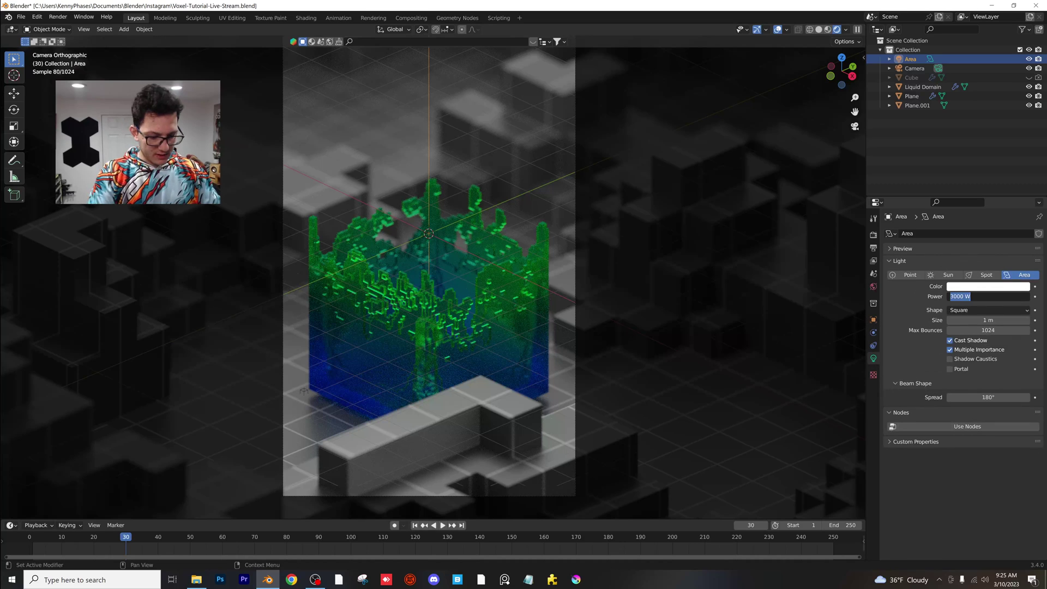
key("Return")
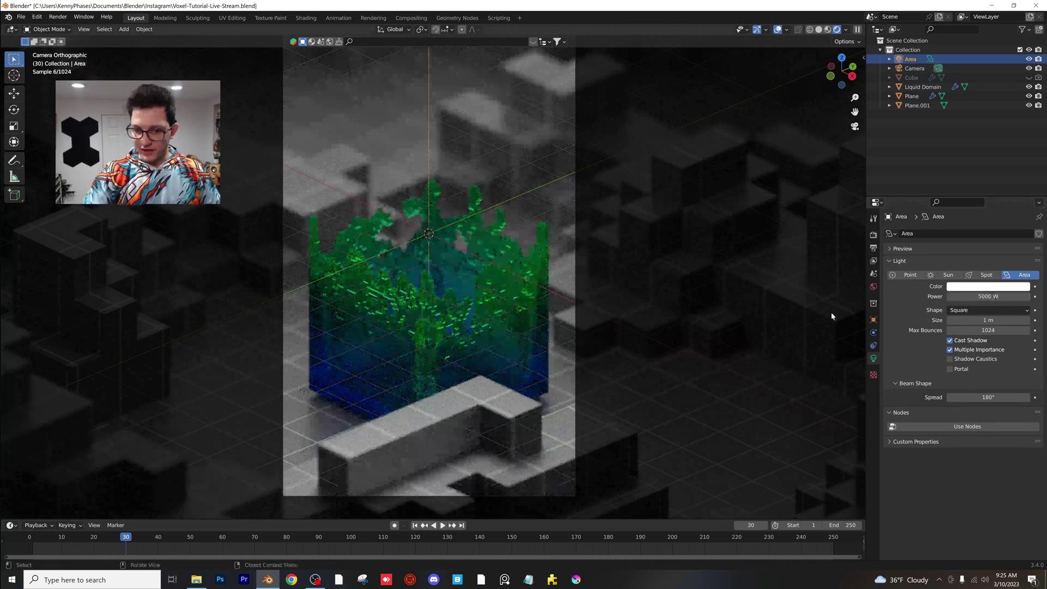
- Set the scene's Color Management exposure to 0.427 and save the file
left_click(874, 235)
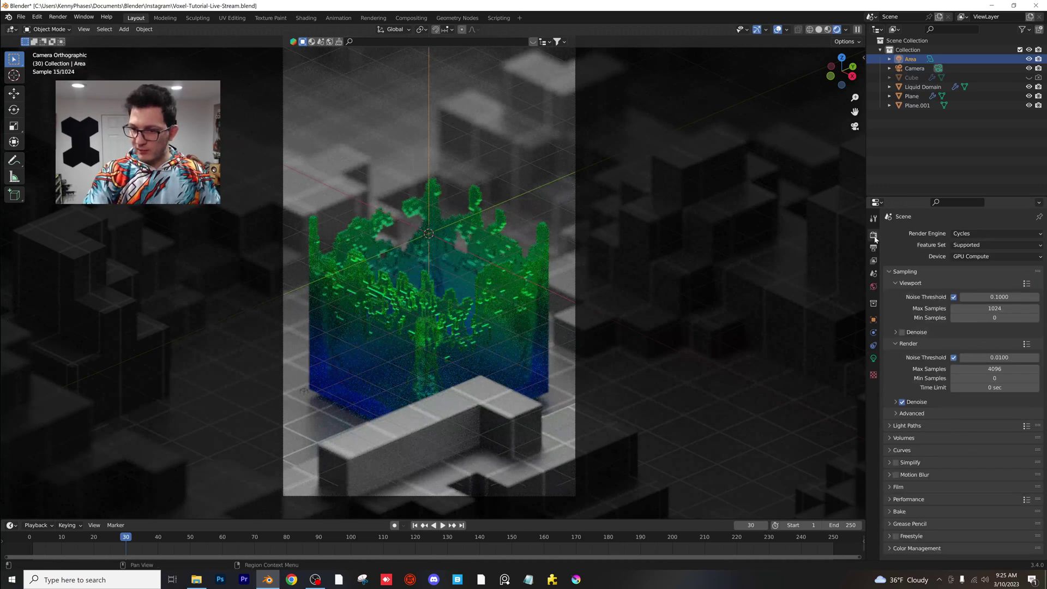
left_click(924, 547)
scroll(954, 495, "down", 4)
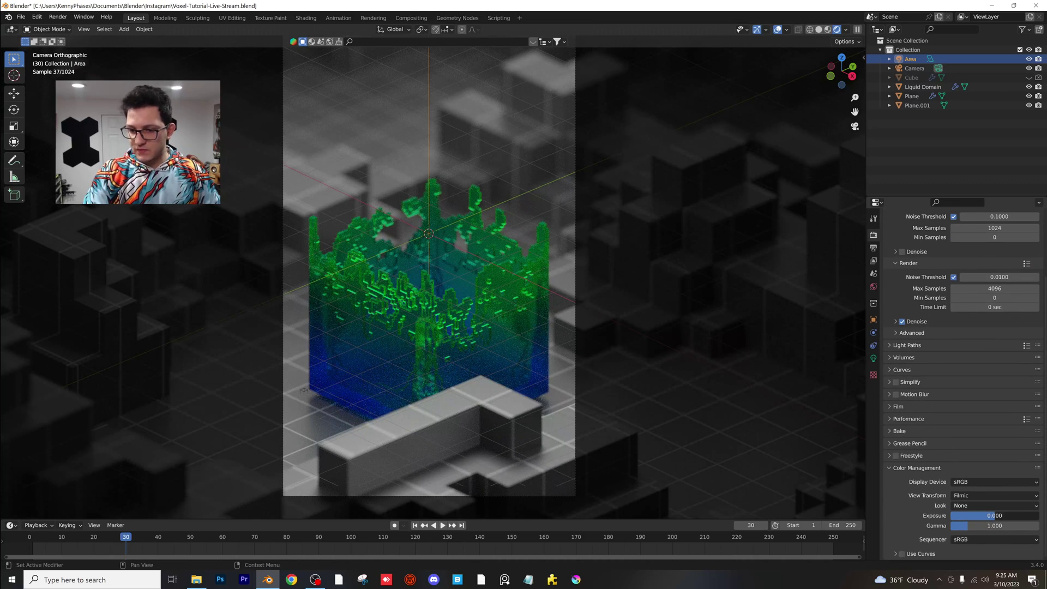
left_click_drag(993, 516, 997, 516)
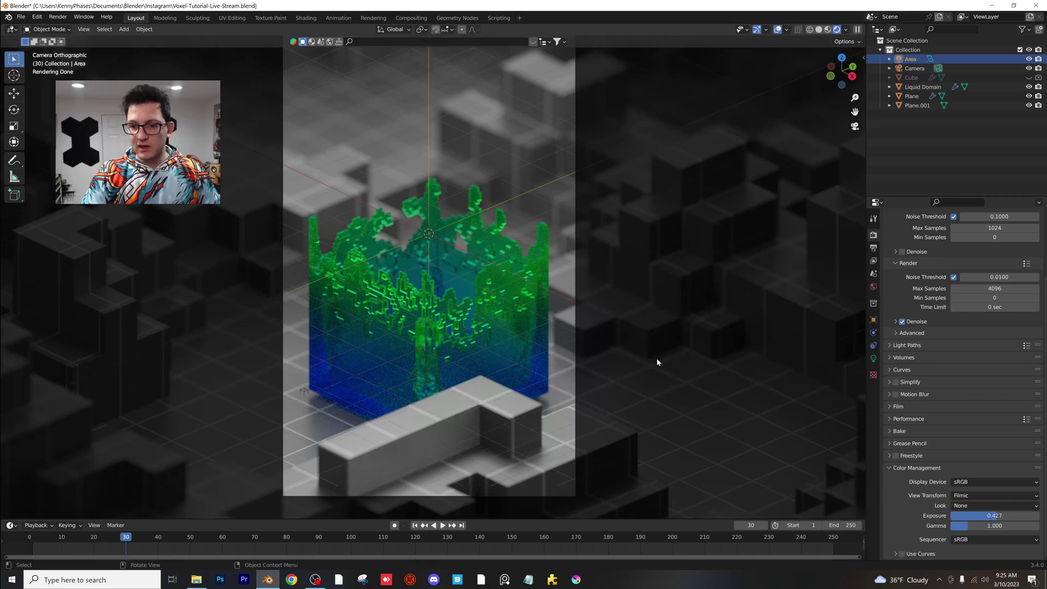
scroll(600, 264, "down", 3)
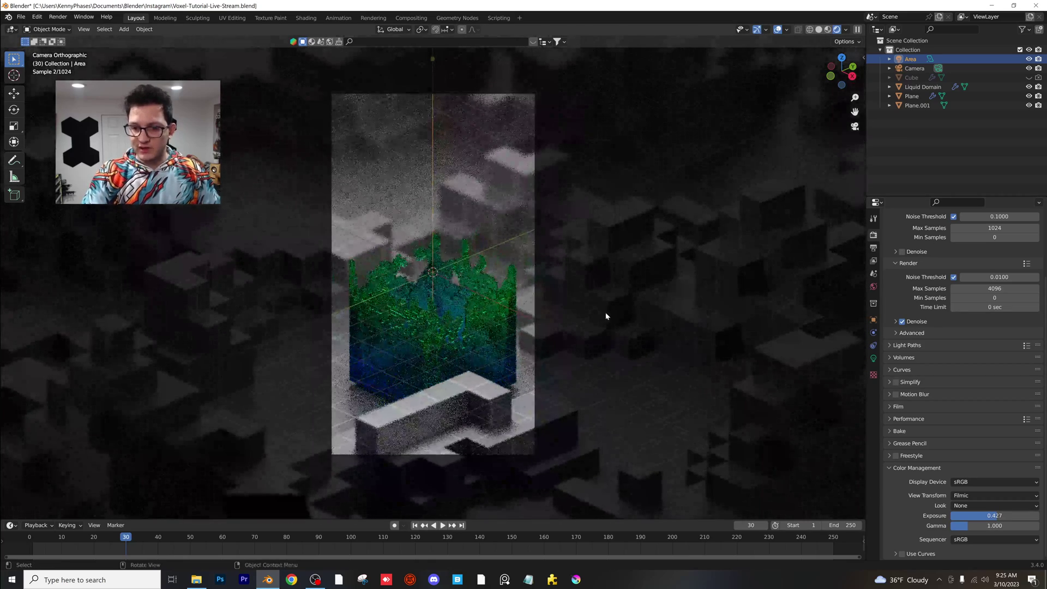
key("ctrl+s")
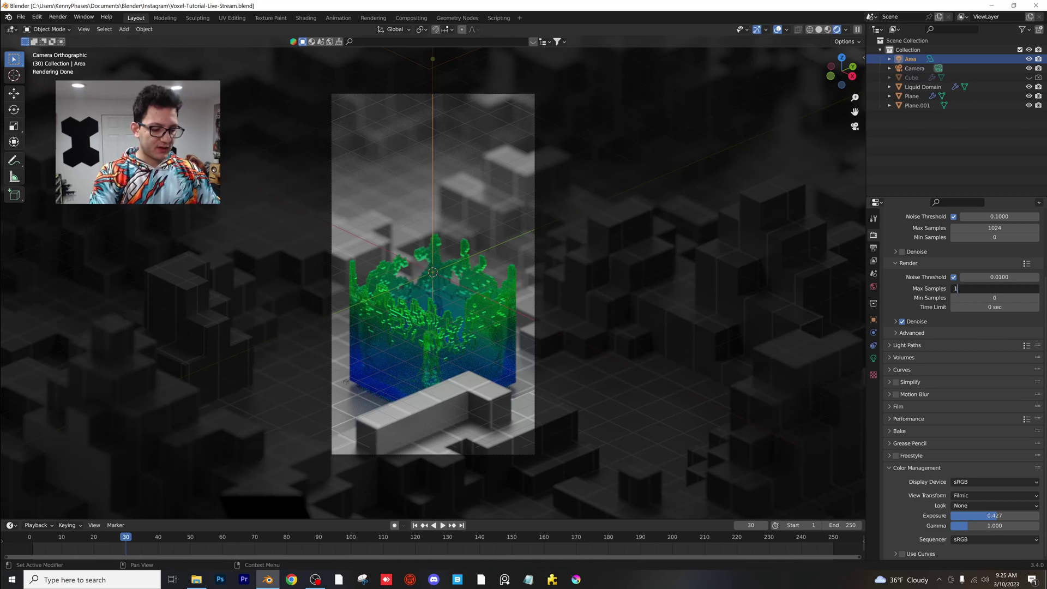
- Set the render max samples to 150, save, and switch the render denoiser to OptiX
key("Return")
key("ctrl+s")
left_click(921, 322)
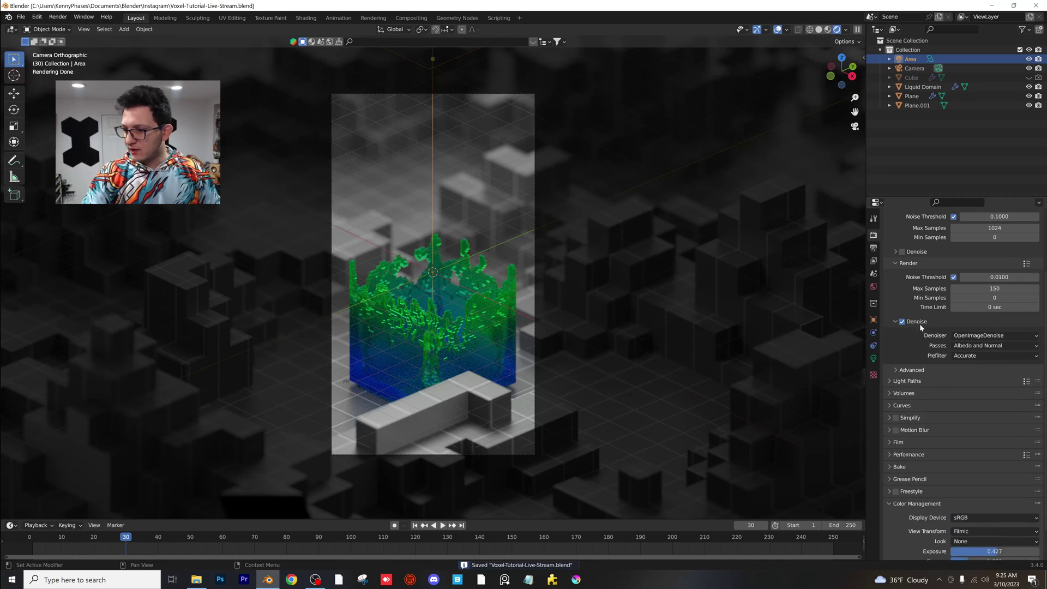
left_click(980, 336)
left_click(982, 349)
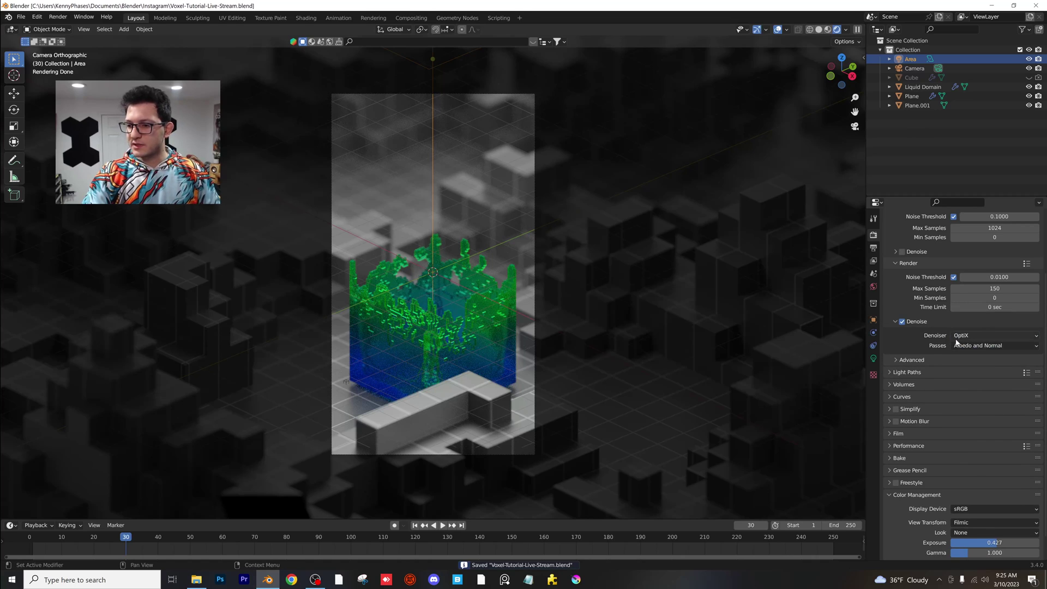
- Set the diffuse, glossy, transmission, volume and transparent light path bounces to 5 each
scroll(891, 266, "up", 2)
scroll(891, 266, "up", 1)
left_click(907, 453)
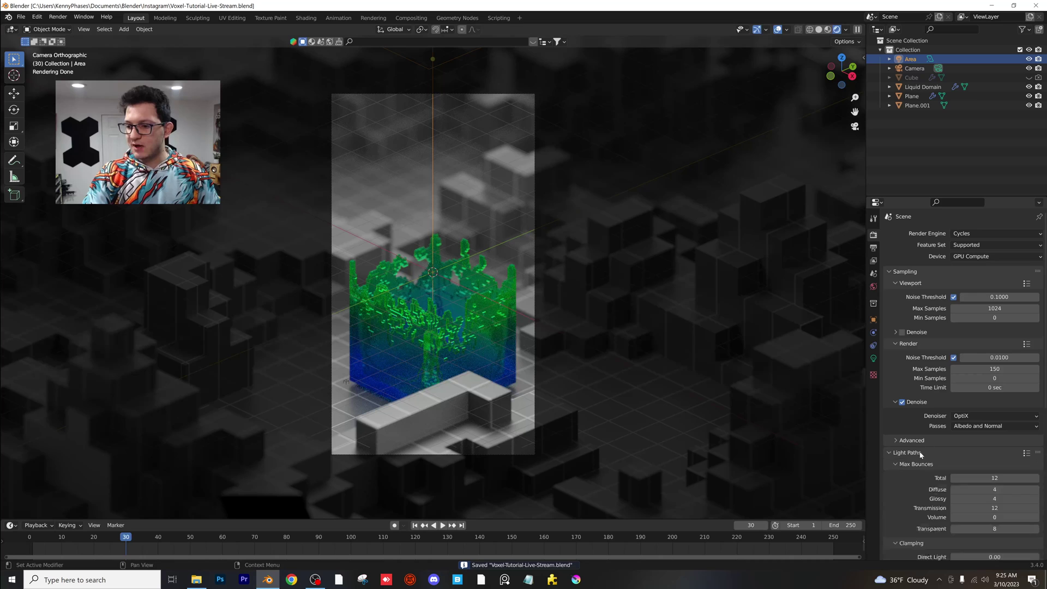
scroll(927, 431, "down", 5)
left_click(994, 368)
key("Return")
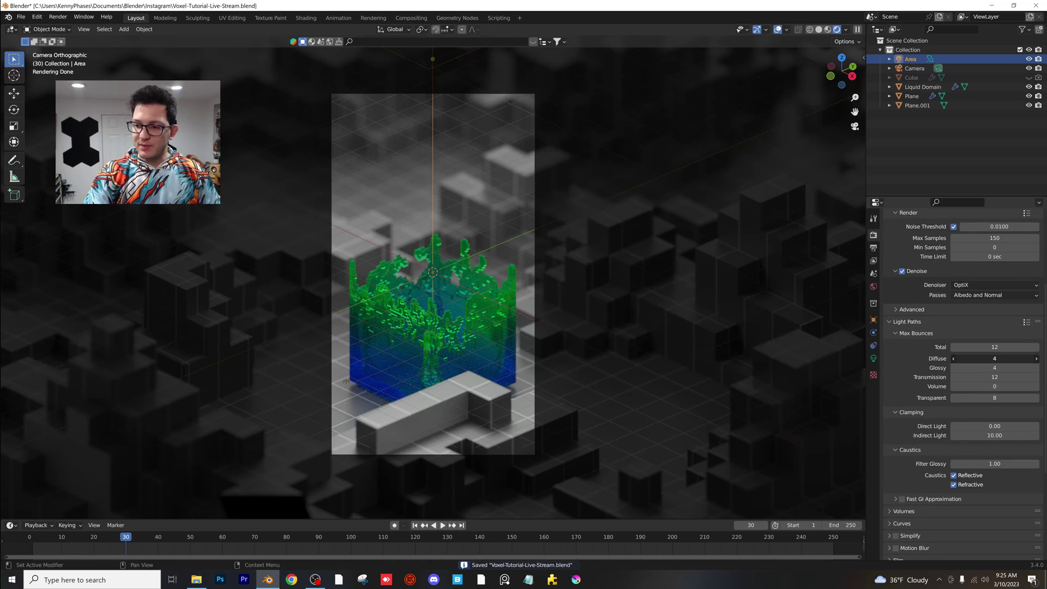
type("5")
key("Return")
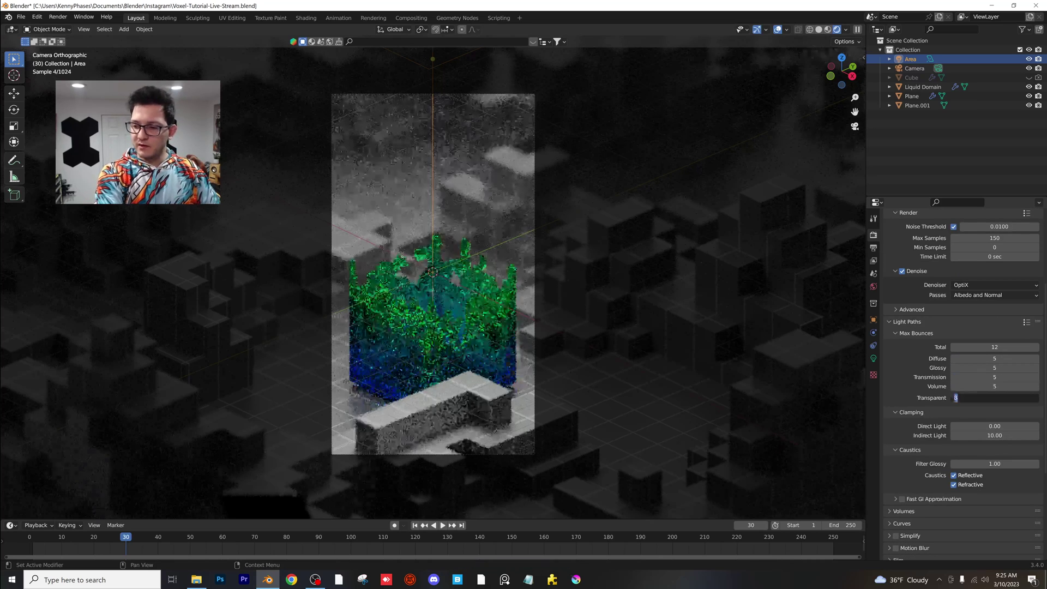
- Set the total max light bounces to 25 and save the file
left_click(988, 347)
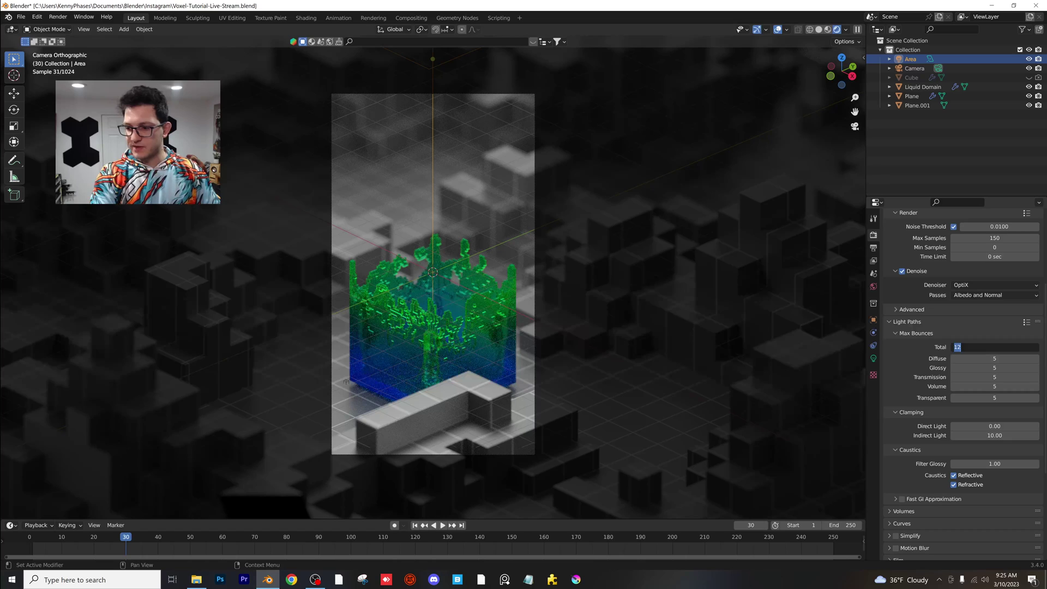
type("20")
key("Return")
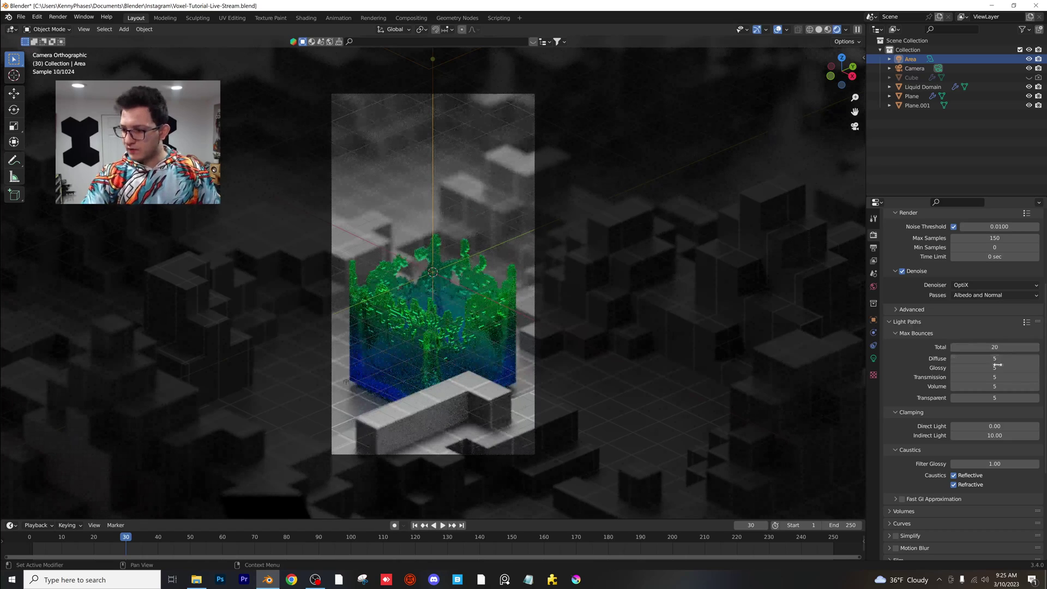
left_click(1003, 342)
type("25")
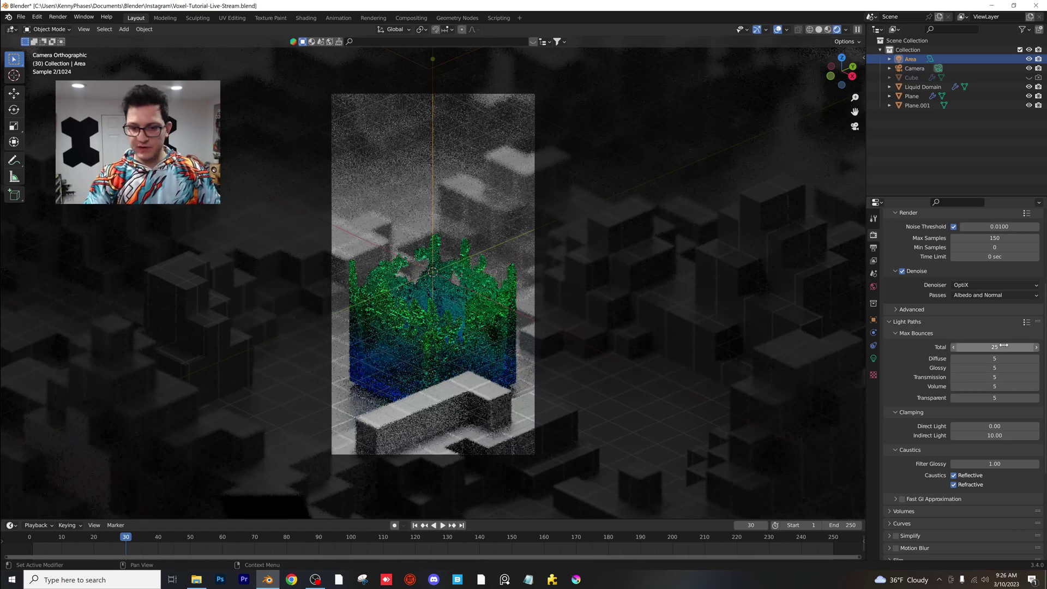
key("Return")
key("ctrl+s")
- Compare the liquid up close with Fast GI Approximation on and off, leaving it off
scroll(943, 468, "down", 2)
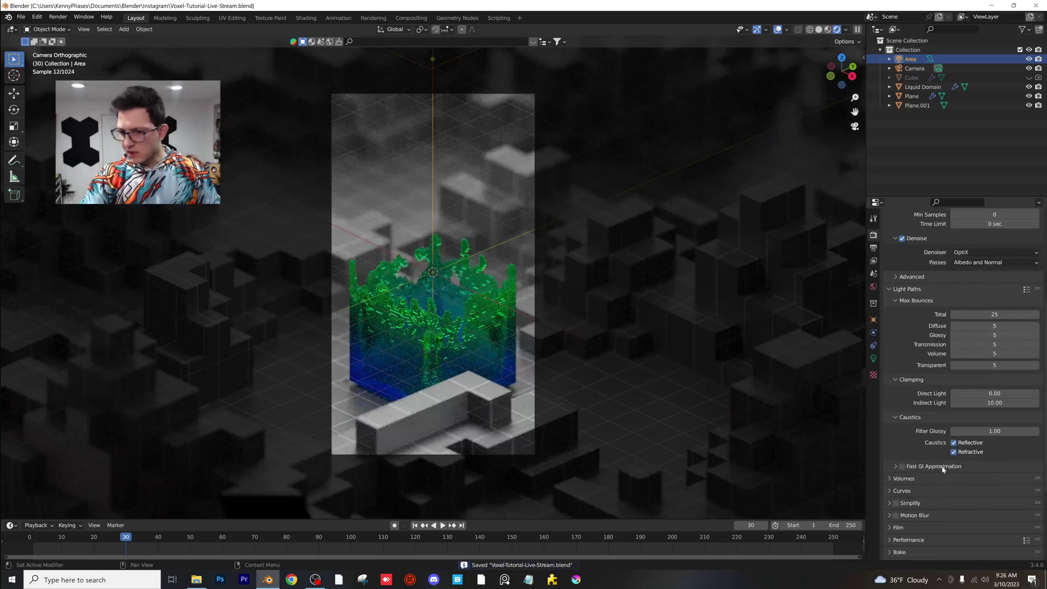
left_click(902, 467)
scroll(478, 211, "up", 4)
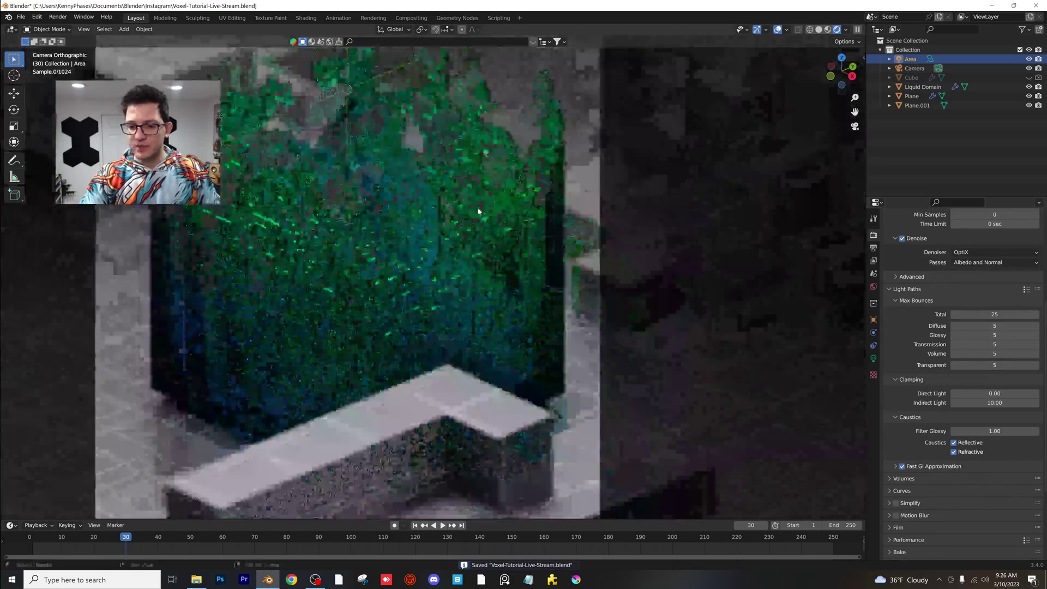
scroll(478, 211, "up", 2)
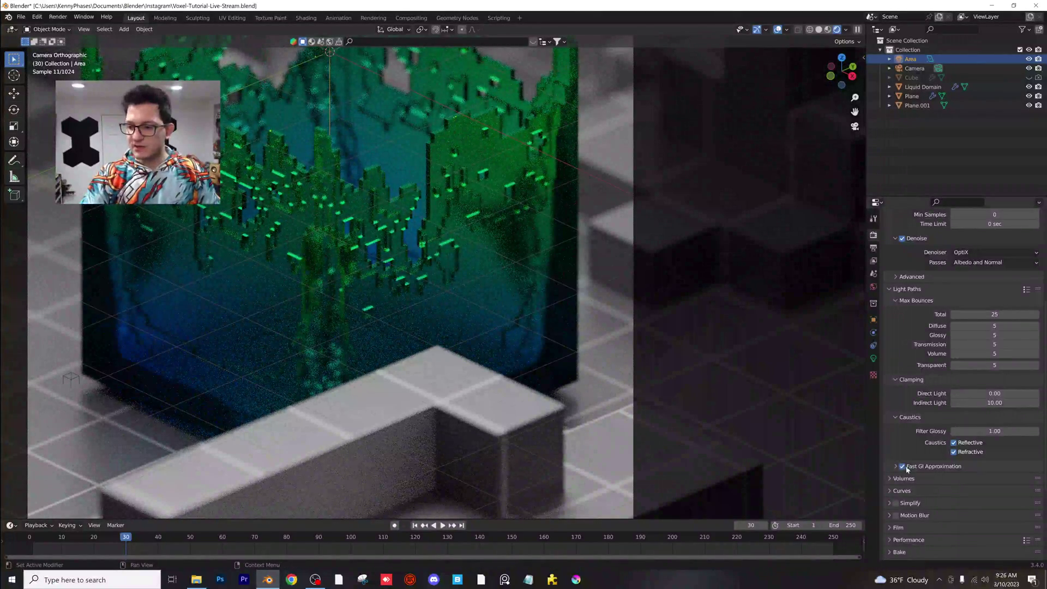
left_click(902, 466)
left_click(902, 466)
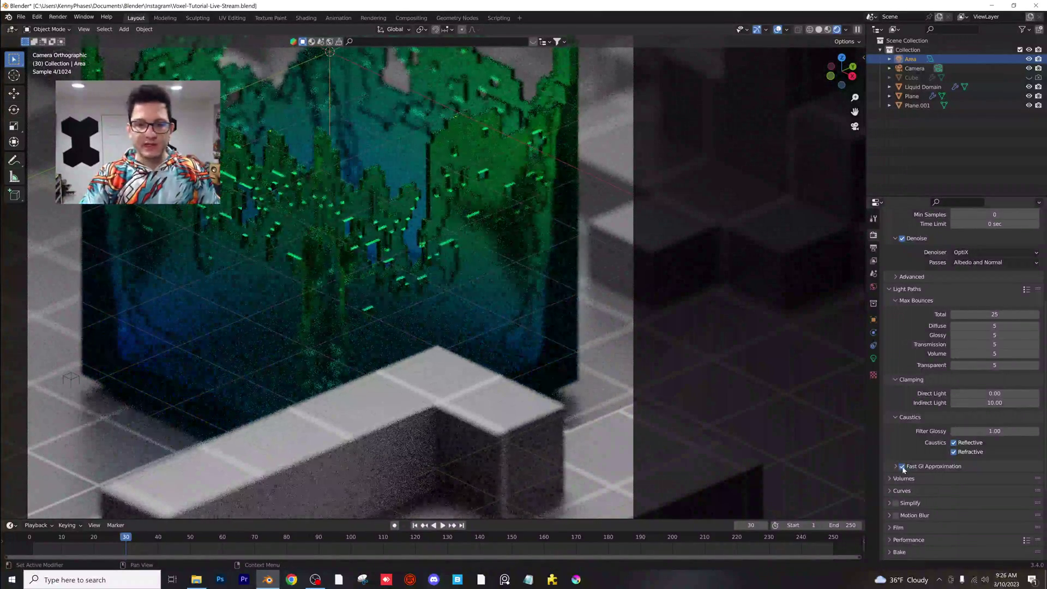
left_click(903, 466)
scroll(576, 327, "down", 3)
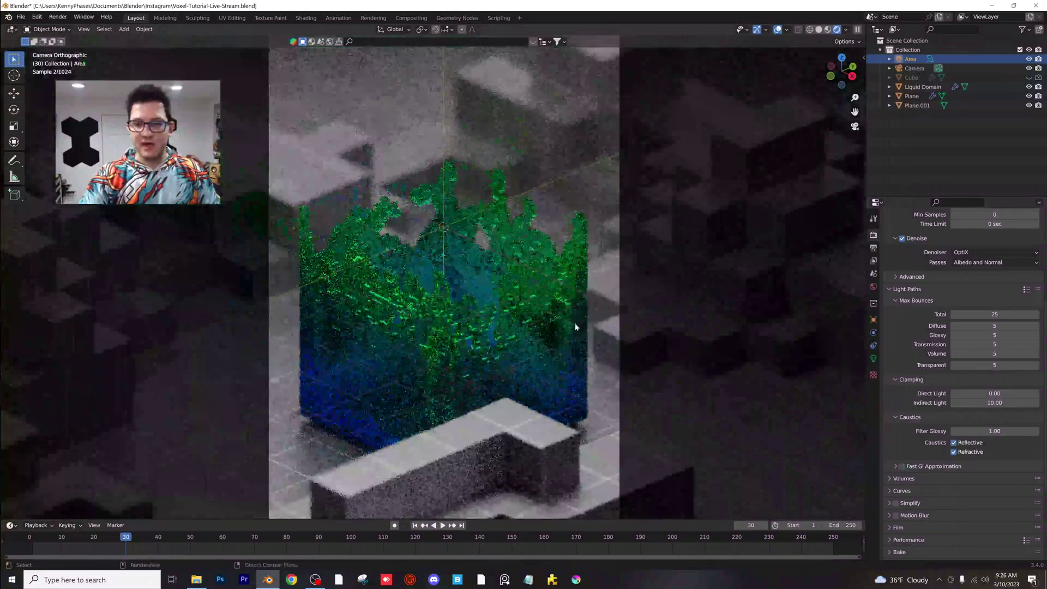
scroll(577, 321, "down", 3)
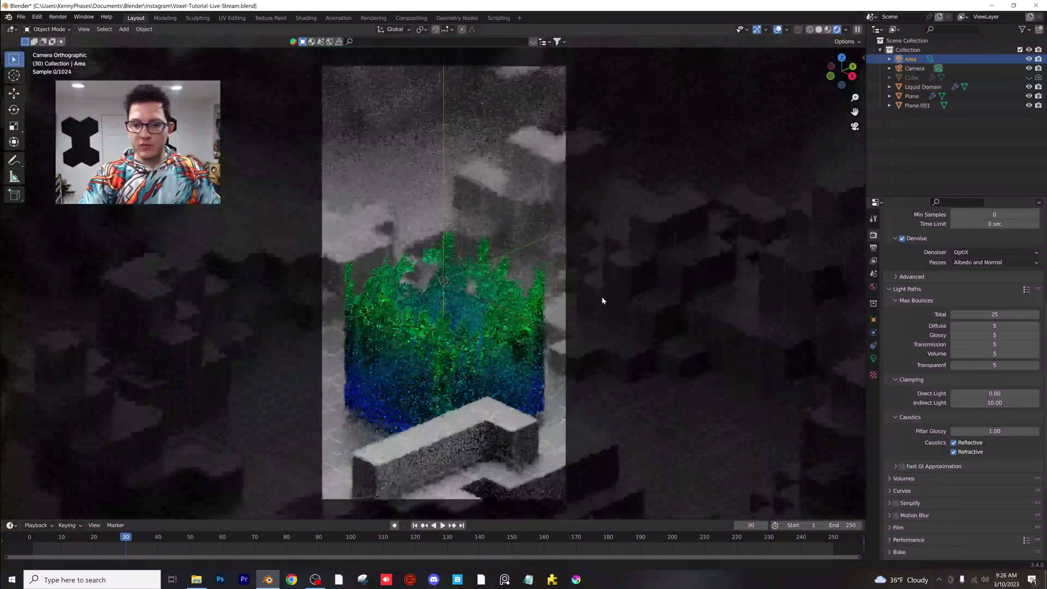
- Save the file and render frame 30 as a still image
key("ctrl+s")
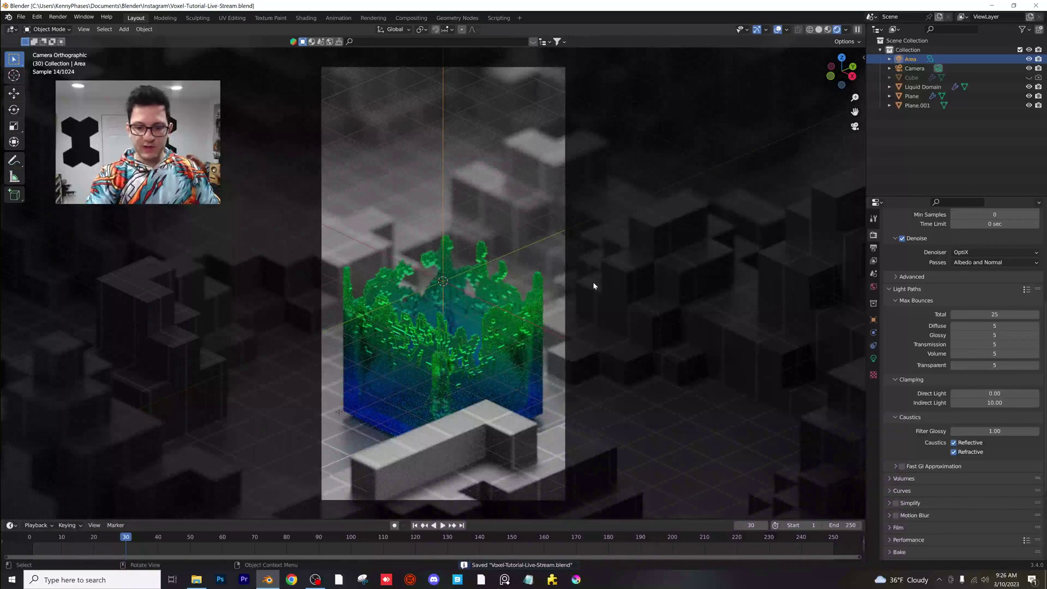
key("F12")
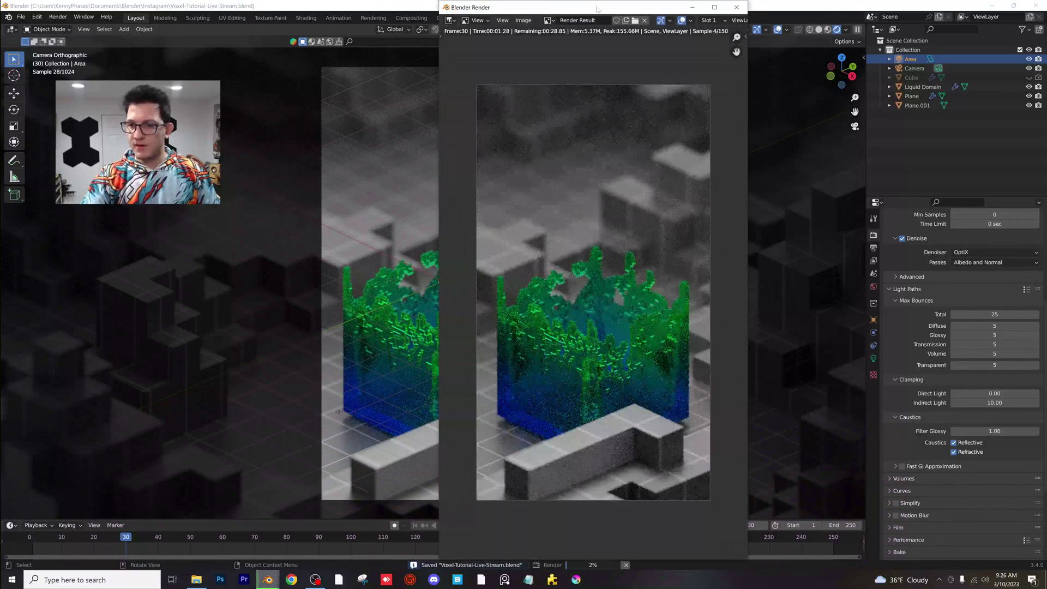
left_click_drag(597, 9, 536, 17)
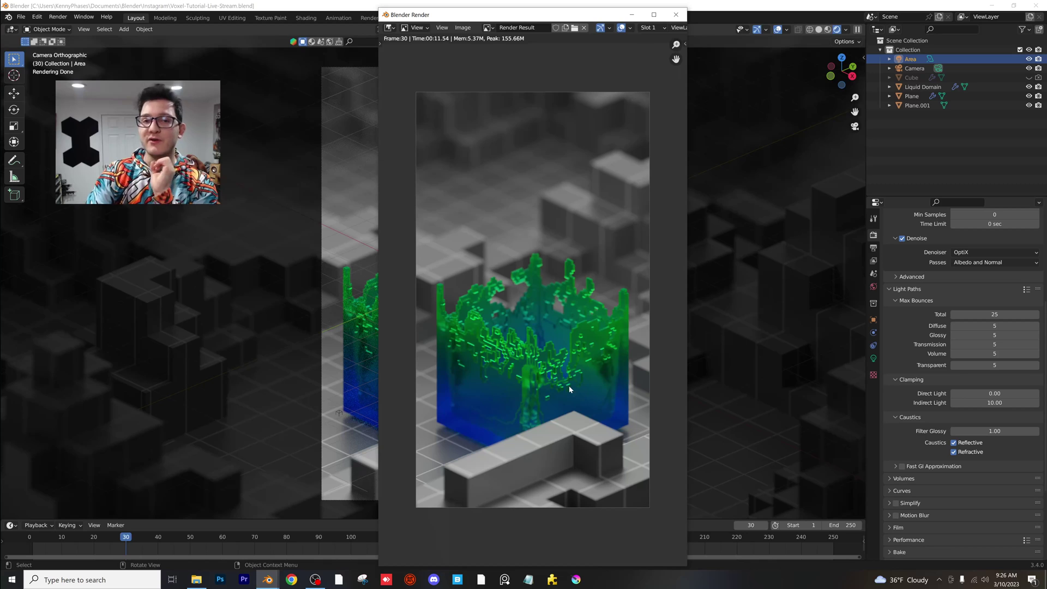
- Examine the liquid and terrain detail in the rendered image, and close the render window
scroll(571, 416, "up", 4)
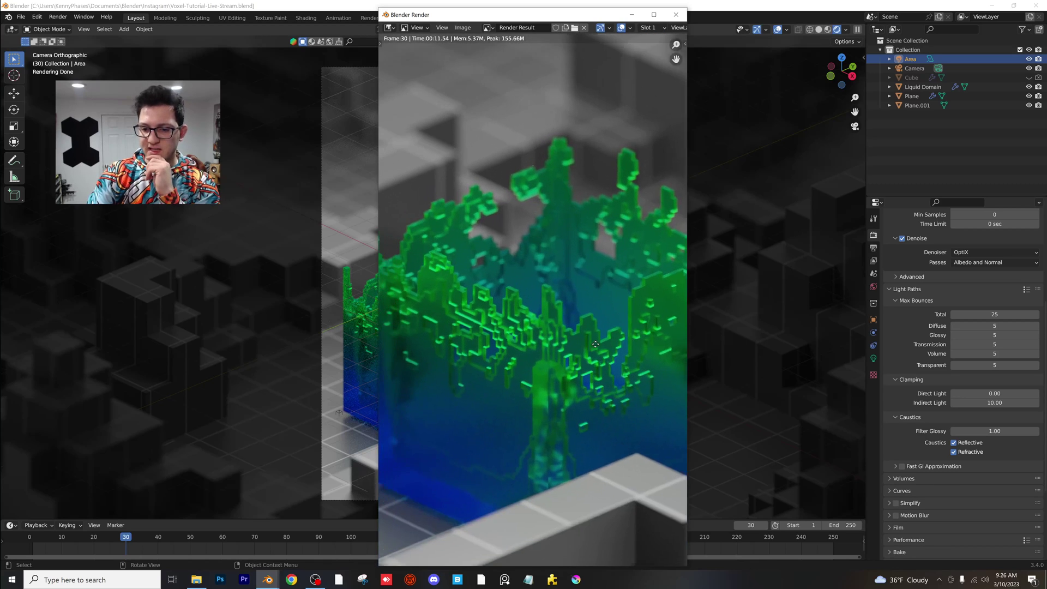
scroll(558, 381, "down", 5)
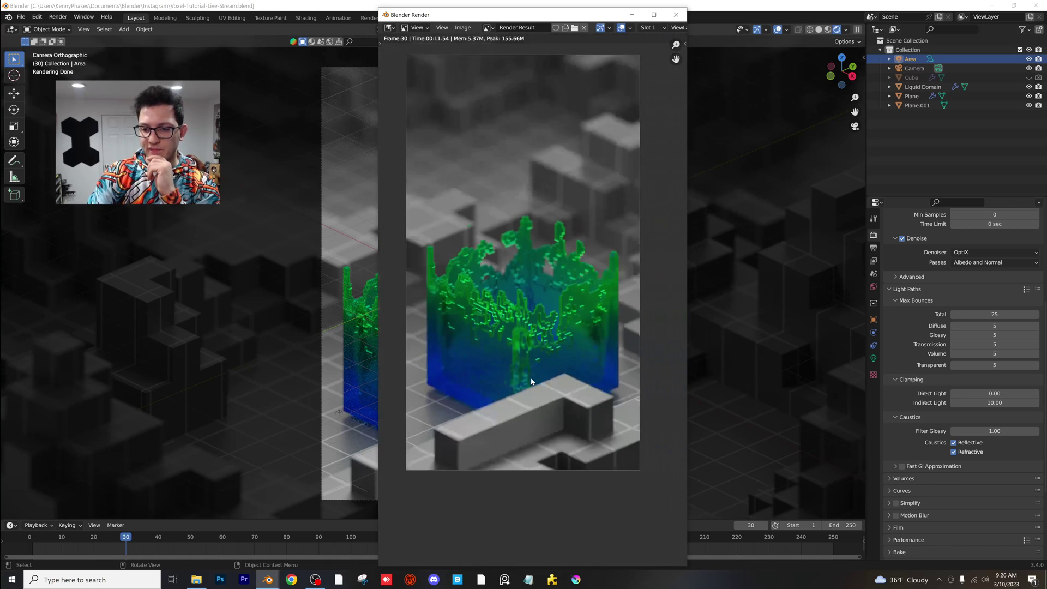
scroll(543, 397, "up", 1)
scroll(551, 384, "up", 1)
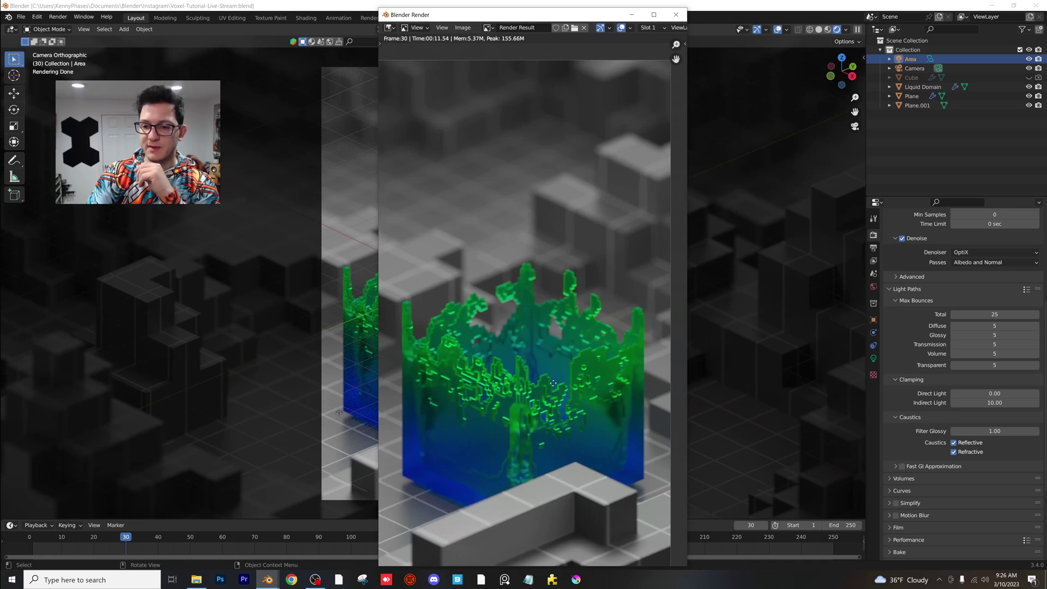
middle_click_drag(551, 380, 557, 372)
scroll(558, 372, "down", 1)
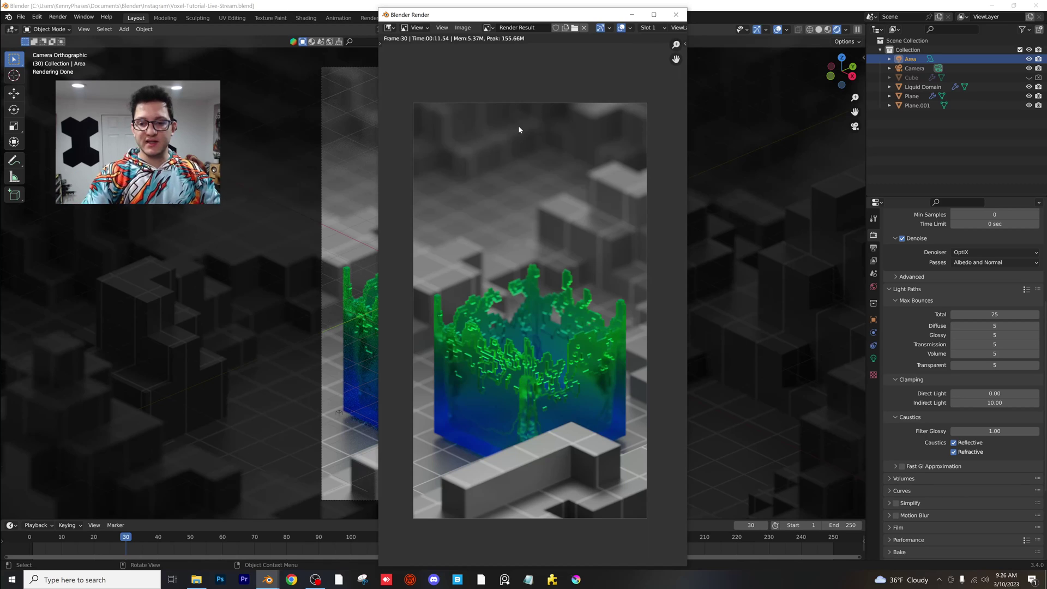
left_click(676, 14)
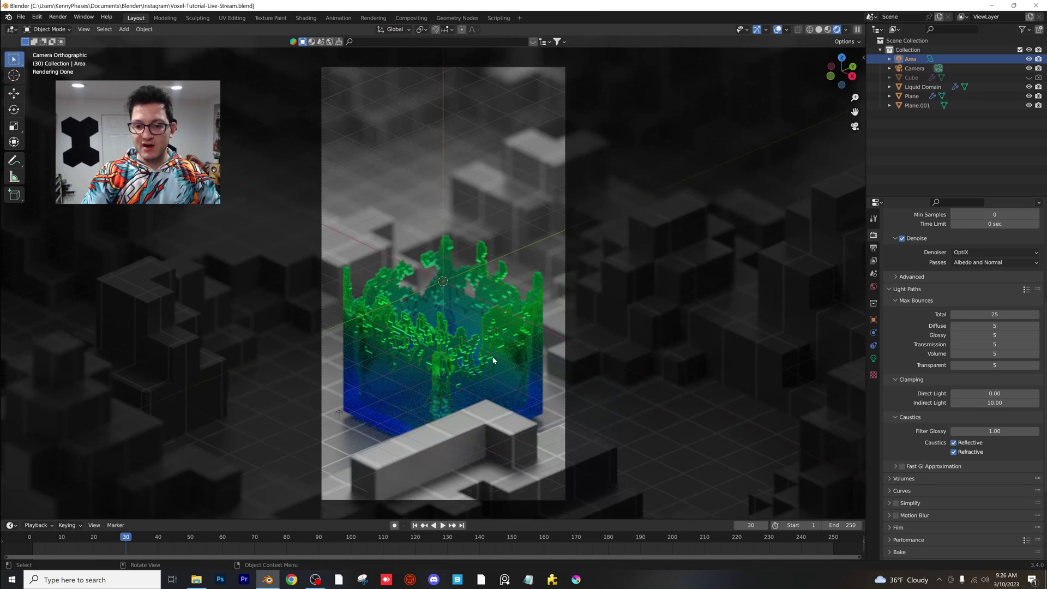
- Play the simulation from about frame 20 and stop it at frame 59
left_click(95, 538)
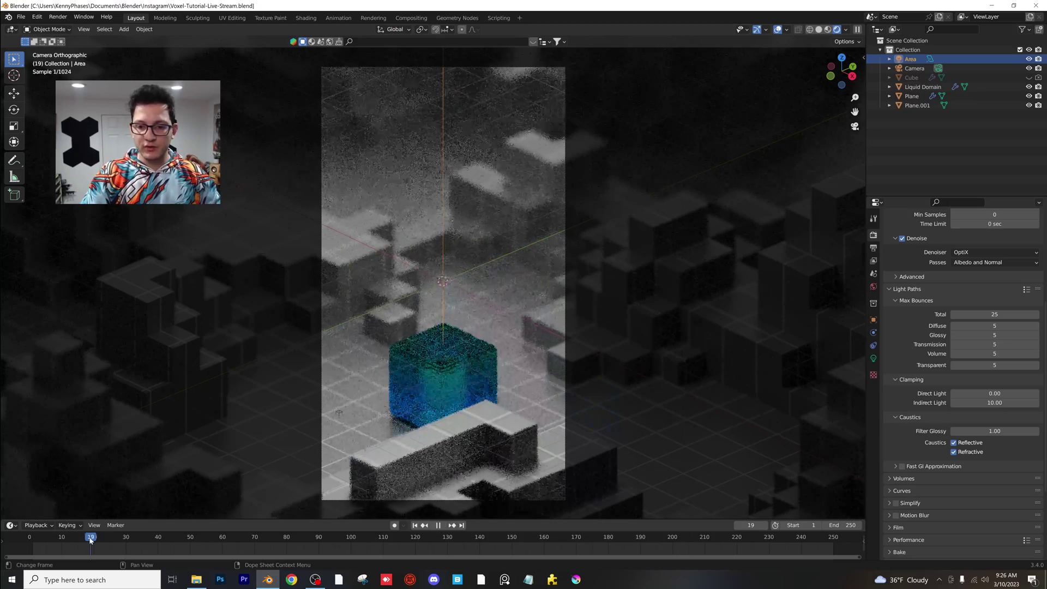
key("space")
key("space")
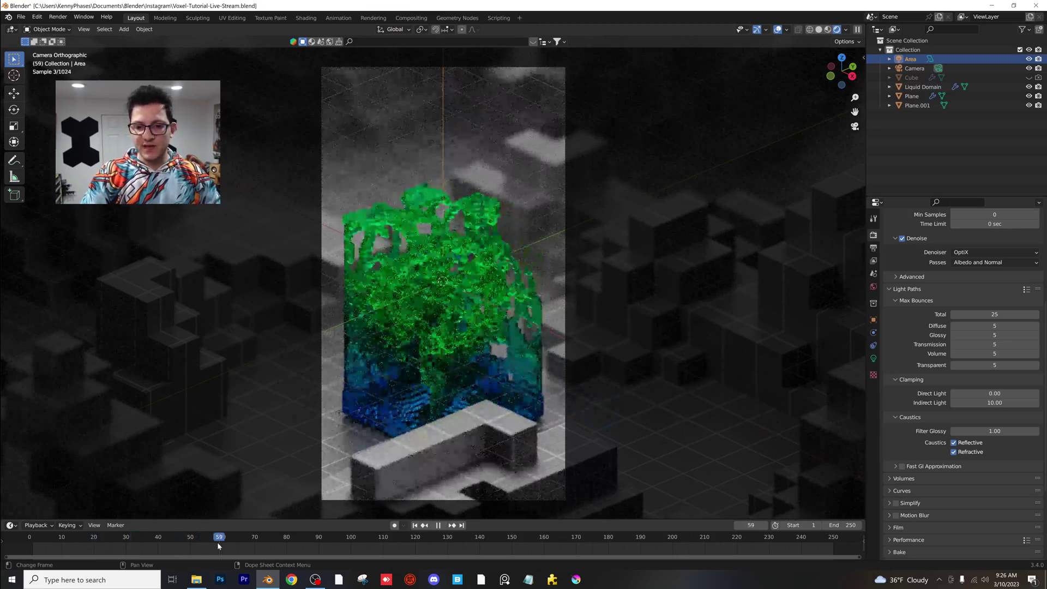
- Set the Octree Depth of the liquid domain's Remesh modifier to 4
left_click(484, 293)
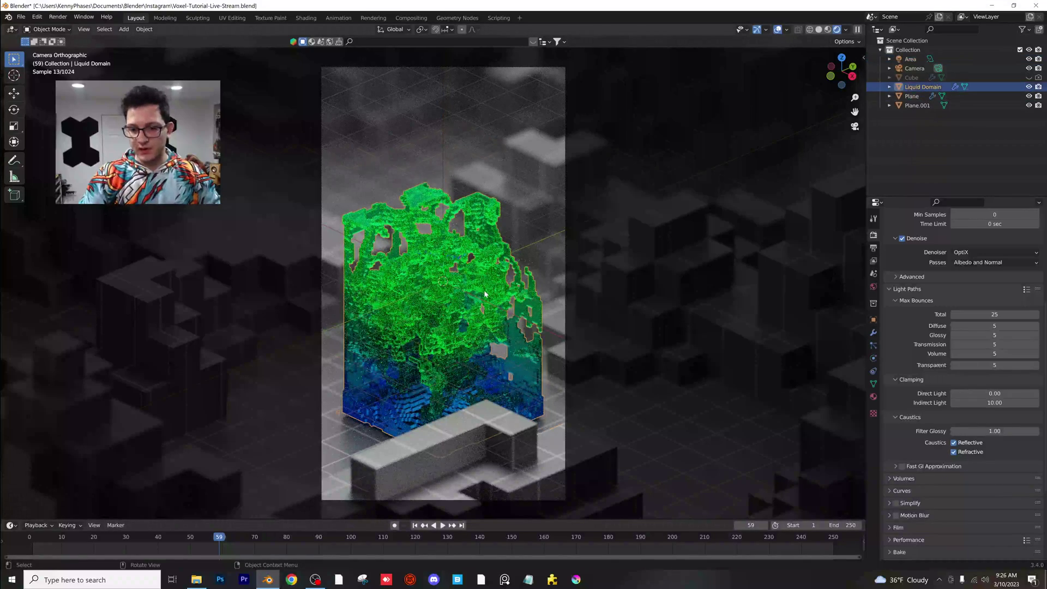
left_click(873, 333)
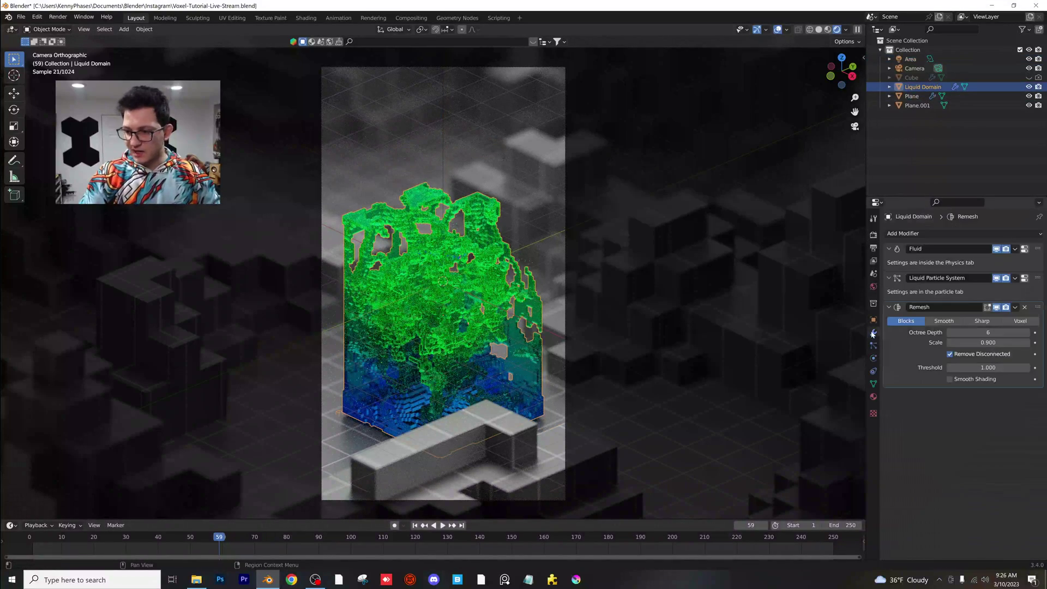
left_click(949, 332)
left_click(949, 332)
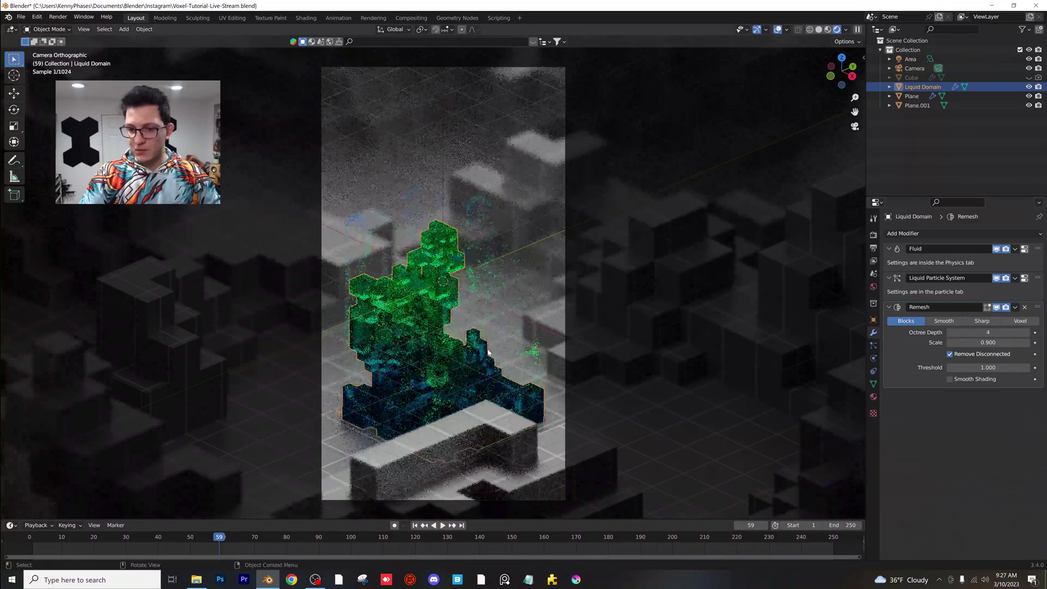
- Play the coarser blocky liquid simulation from frame 16 and stop it at frame 57
left_click(108, 540)
key("space")
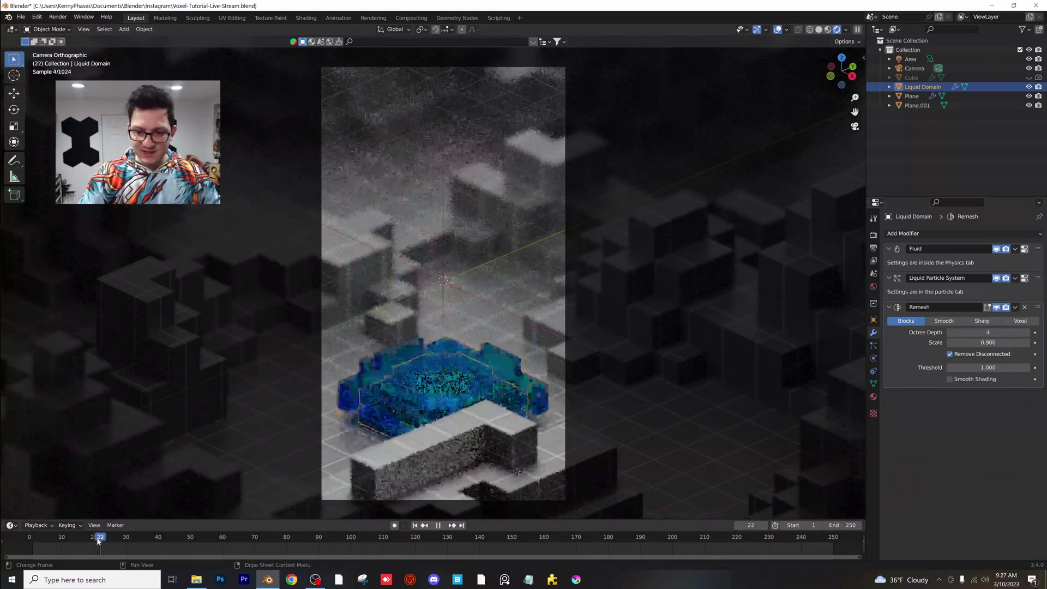
key("Escape")
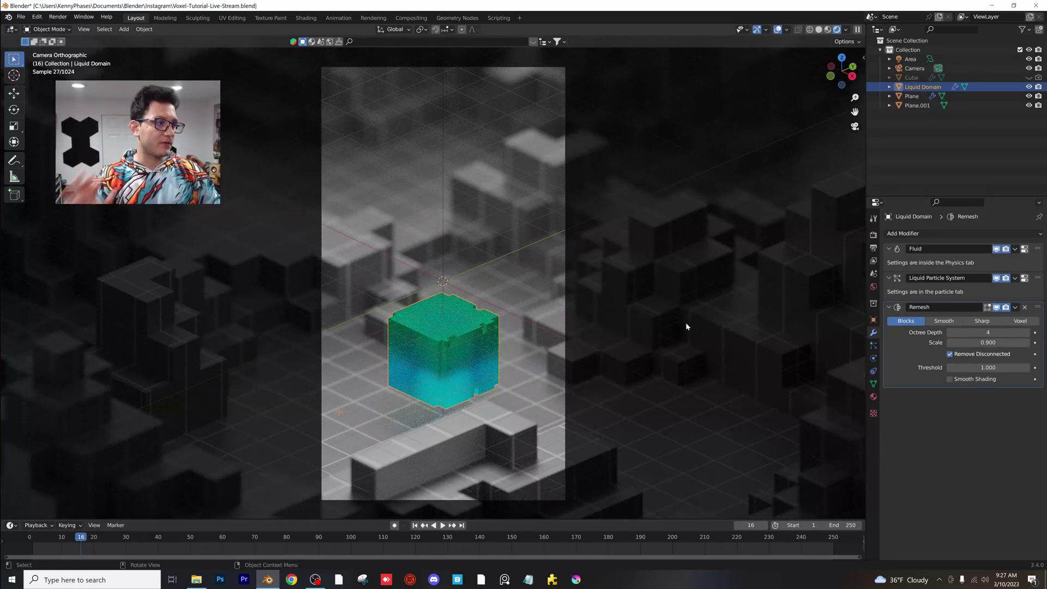
key("space")
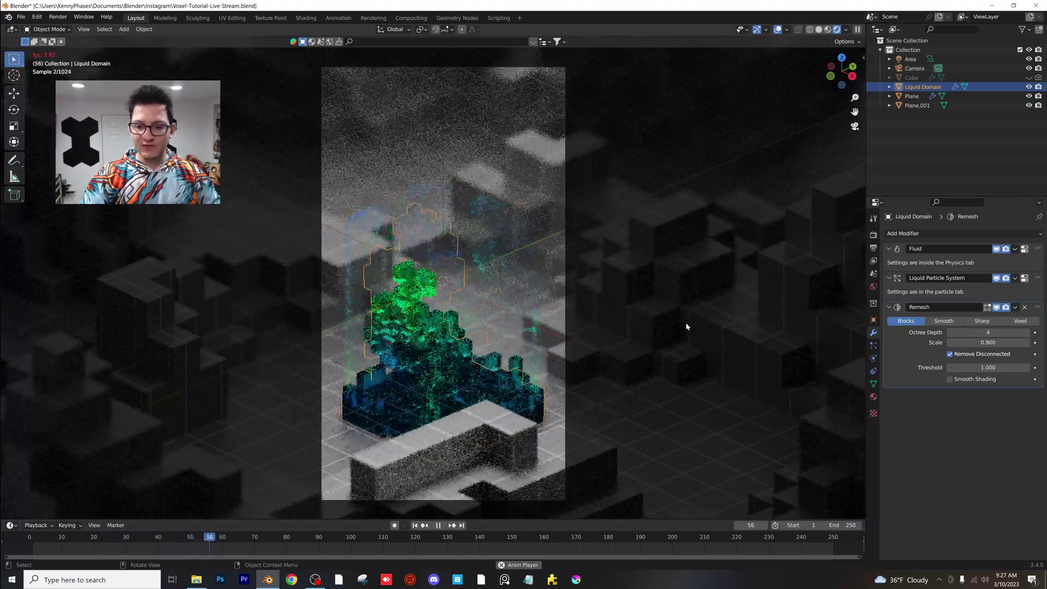
key("space")
- View the voxel liquid up close and play the simulation from frame 57 to frame 118
scroll(673, 367, "up", 3)
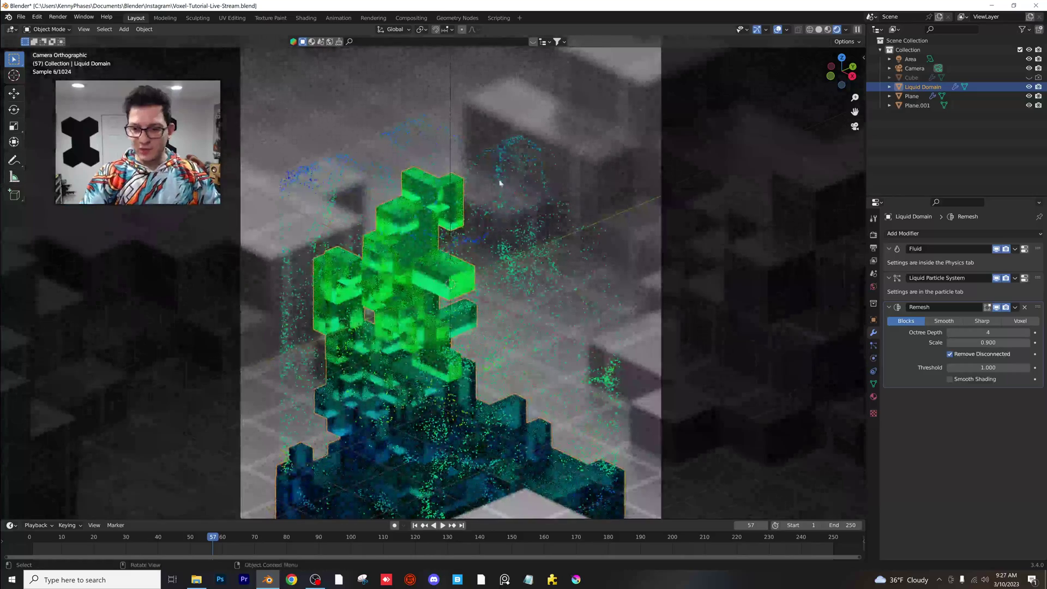
middle_click_drag(502, 374, 502, 329, "shift")
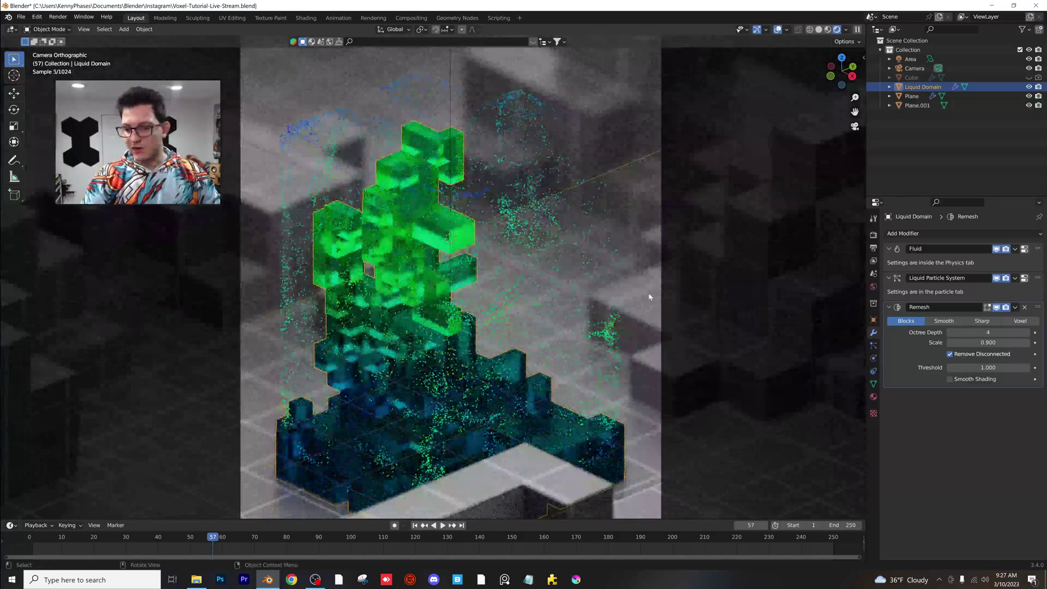
key("space")
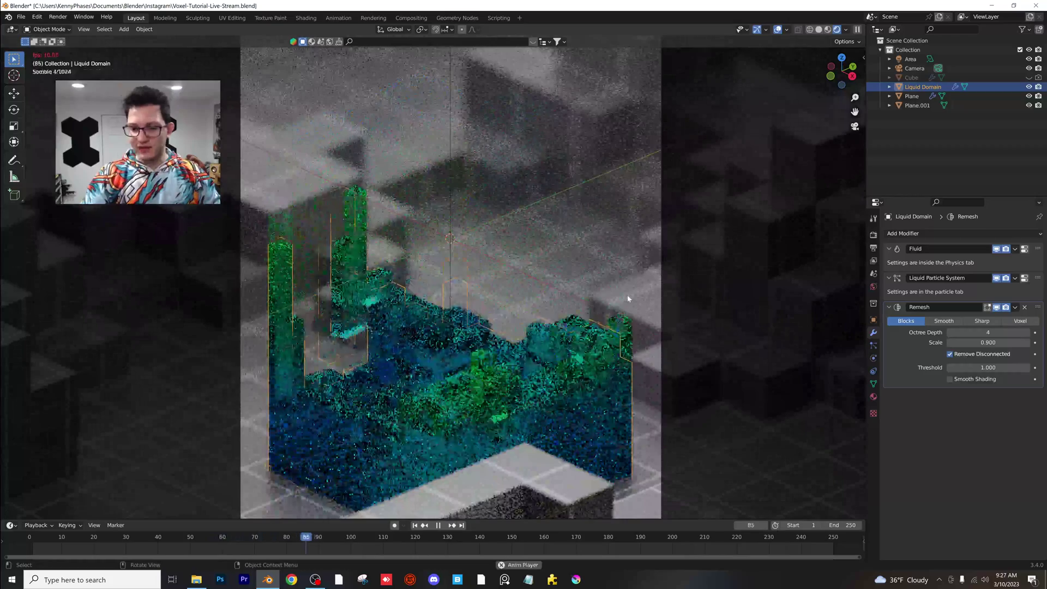
key("space")
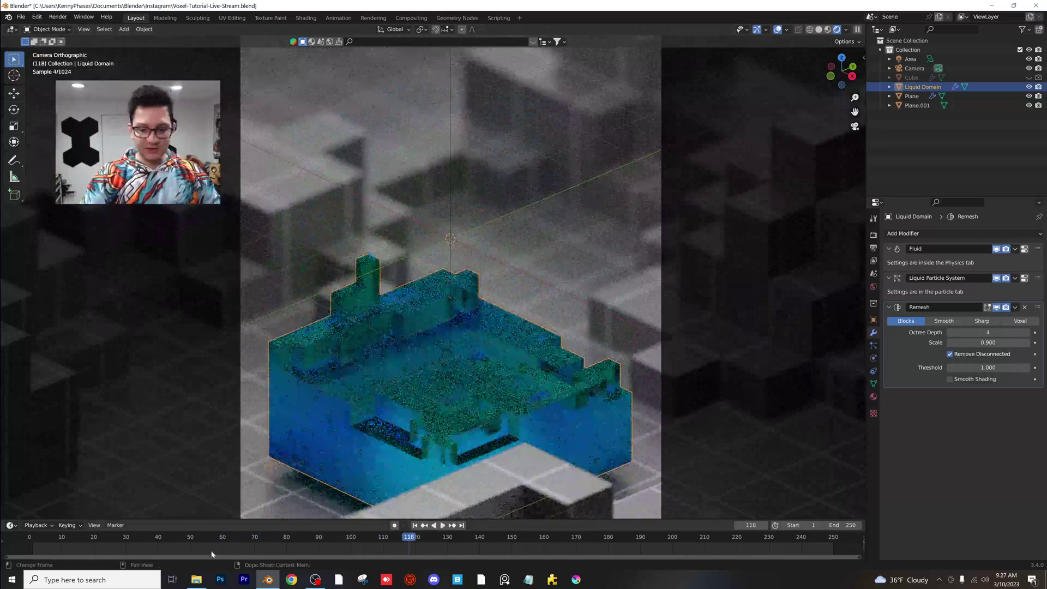
- Inspect the liquid's blocks at frame 47, and move the current frame to 62
left_click(174, 536)
key("space")
key("Escape")
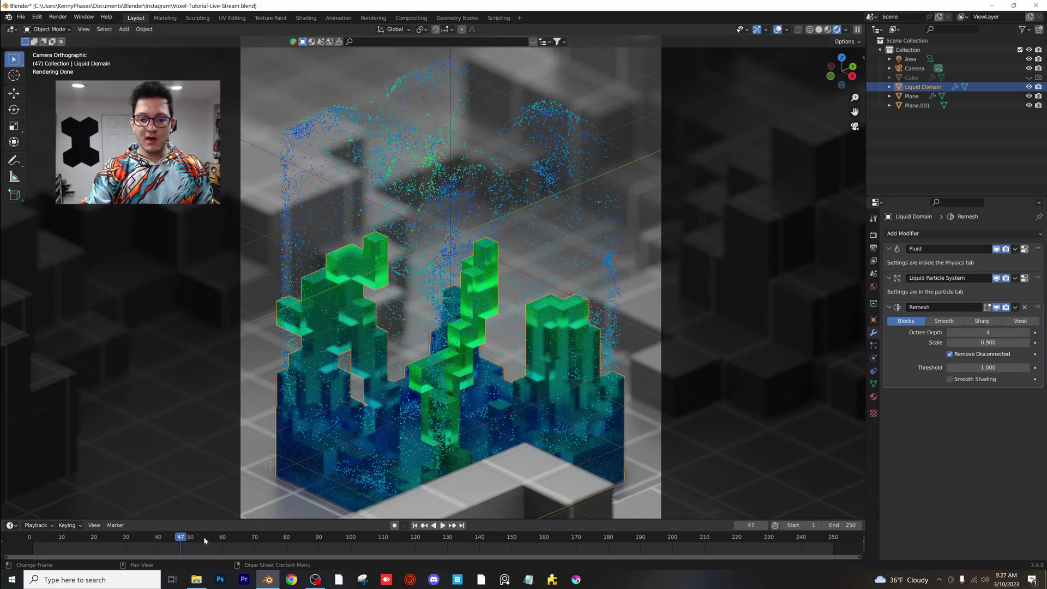
left_click_drag(204, 536, 229, 536)
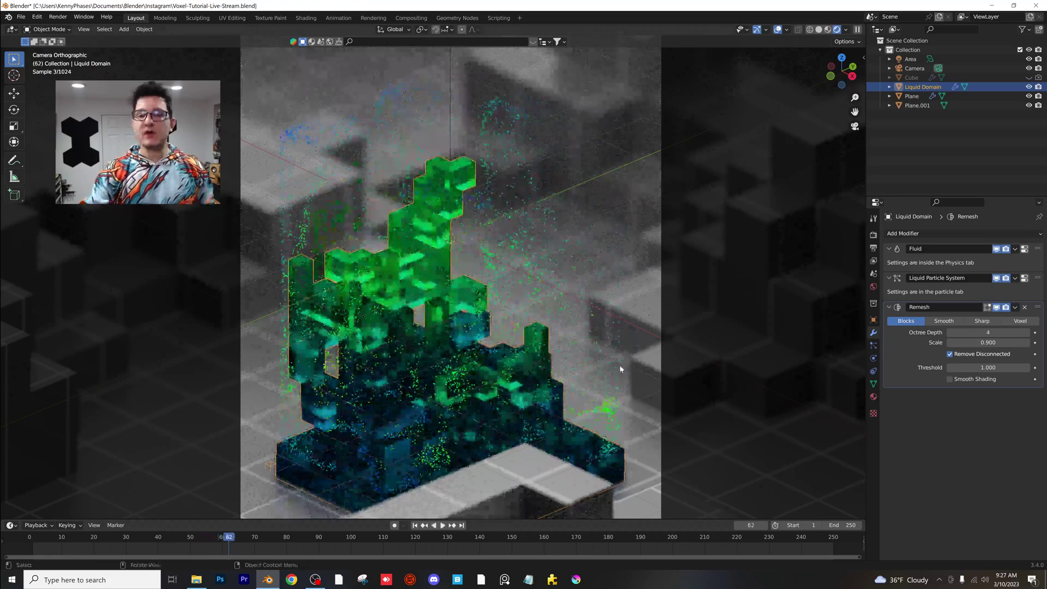